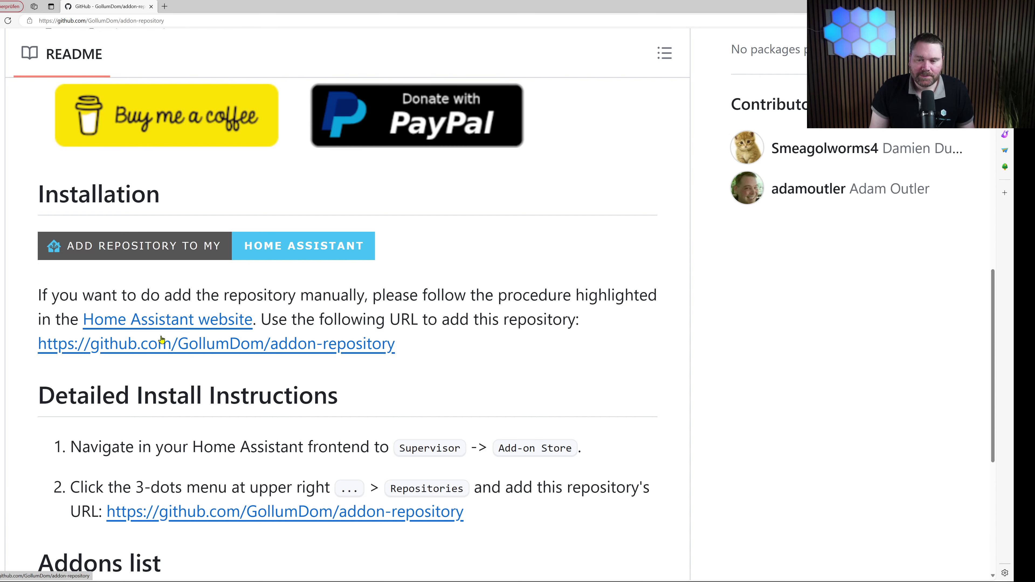
scroll(163, 326, "down", 2)
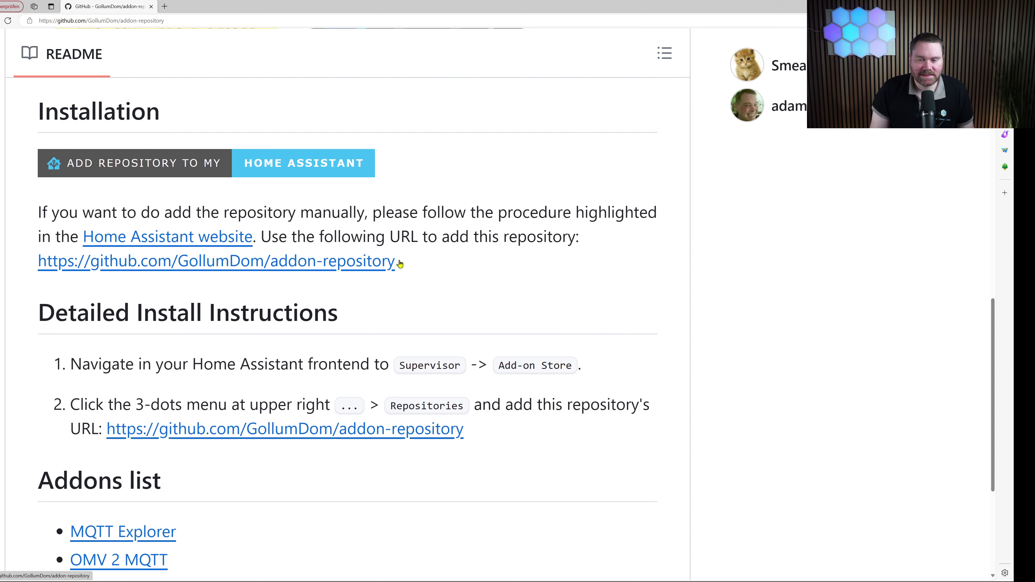
left_click_drag(406, 266, 37, 264)
key("ctrl+c")
right_click(139, 267)
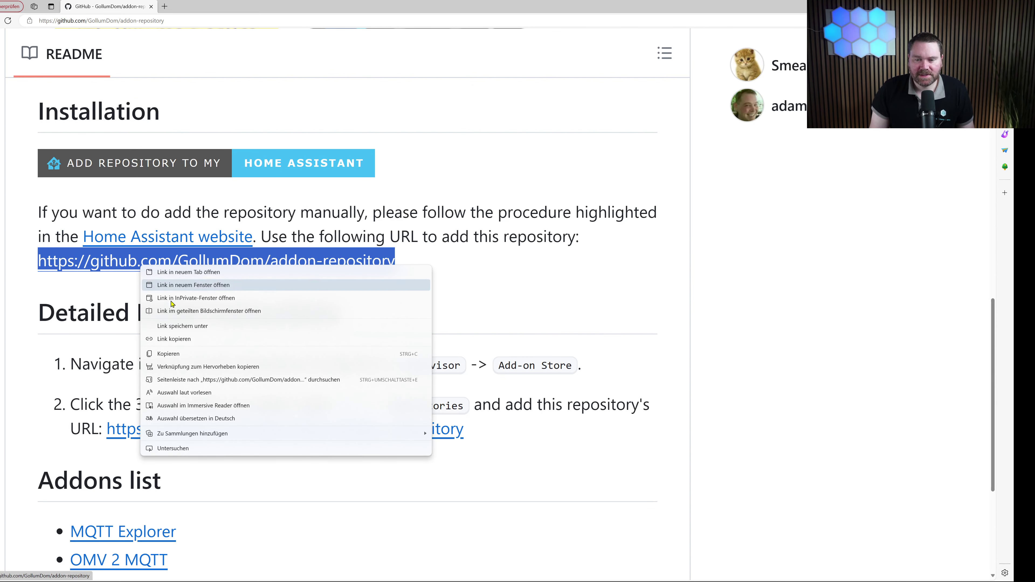
left_click(175, 344)
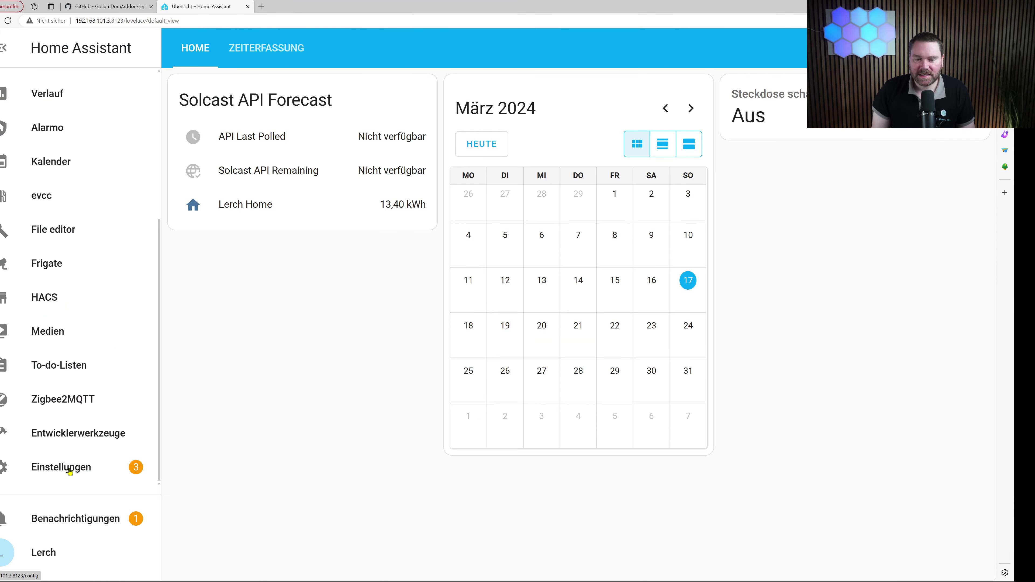
Switch to Home Assistant and open the Add-on Store from the add-ons settings.
left_click(69, 471)
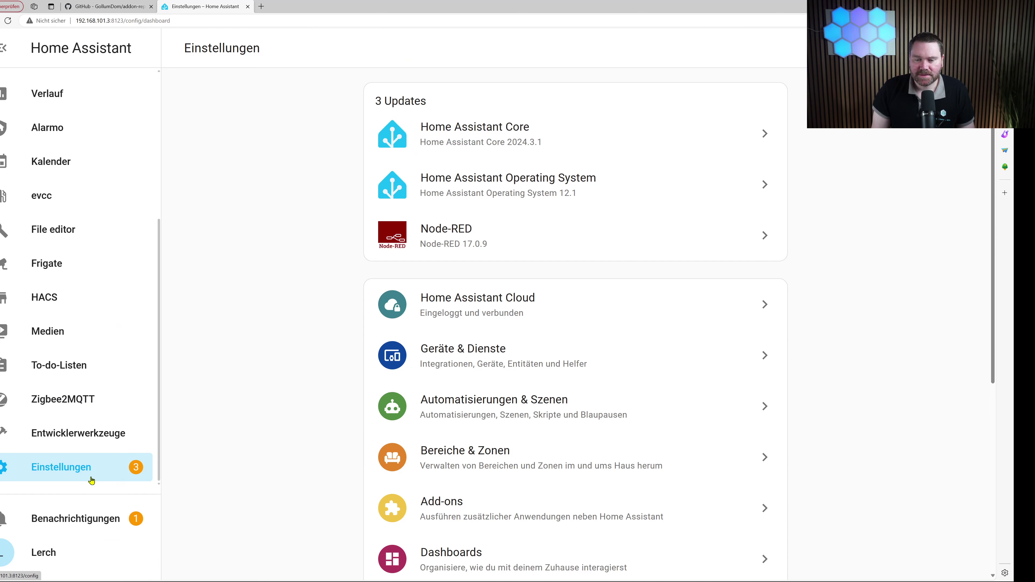
left_click(436, 512)
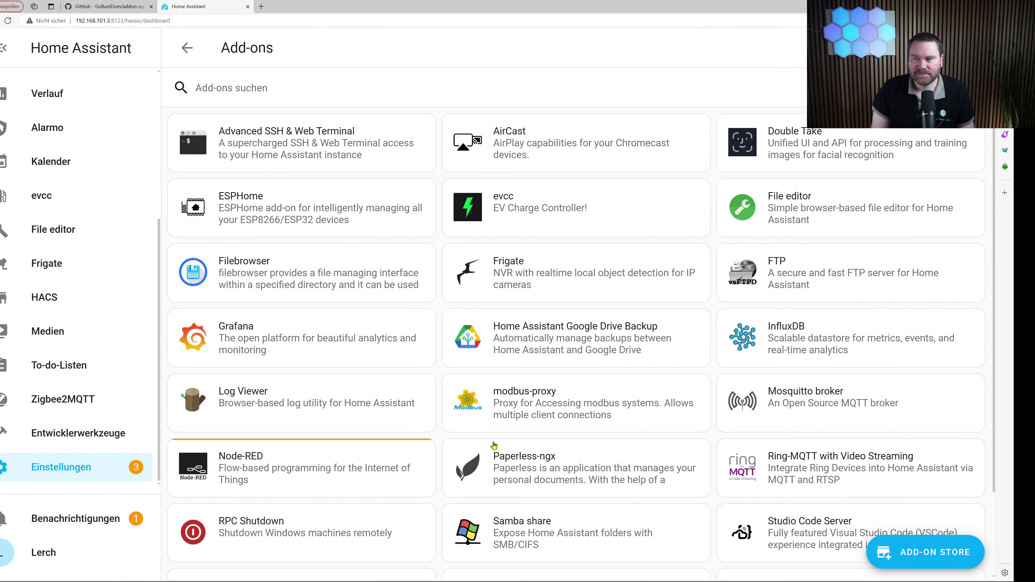
left_click(910, 551)
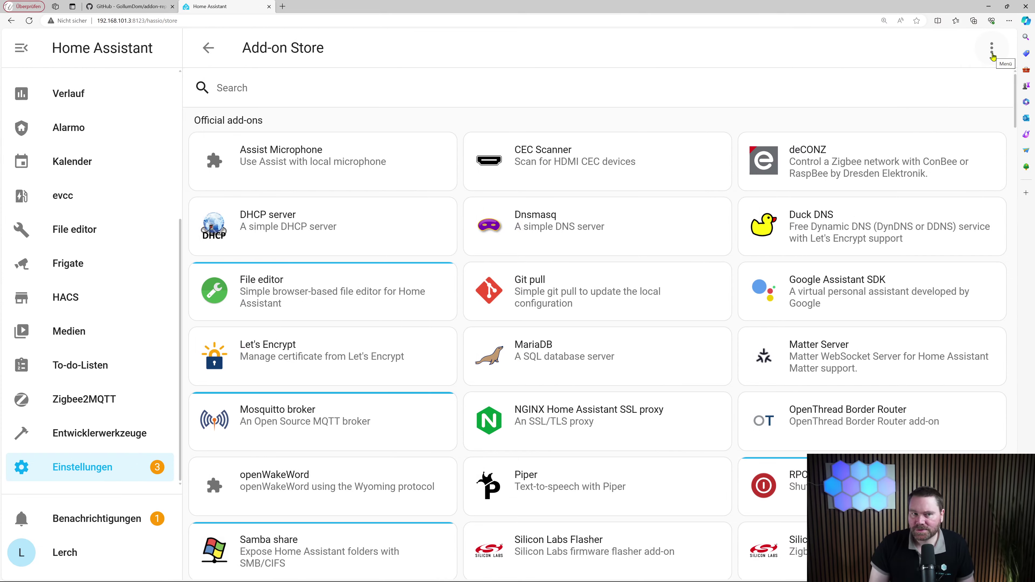
left_click(992, 51)
left_click(941, 121)
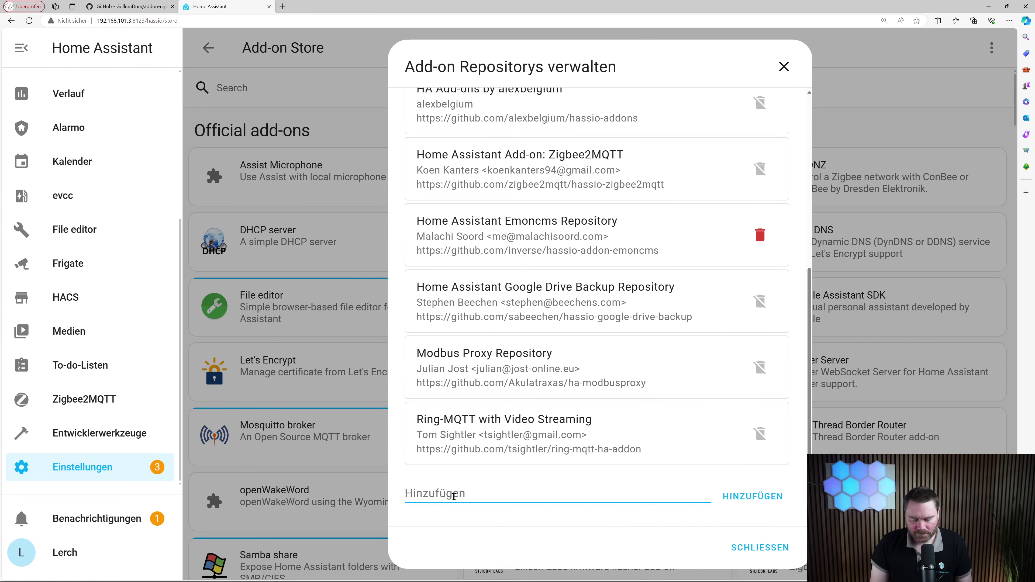
key("ctrl+v")
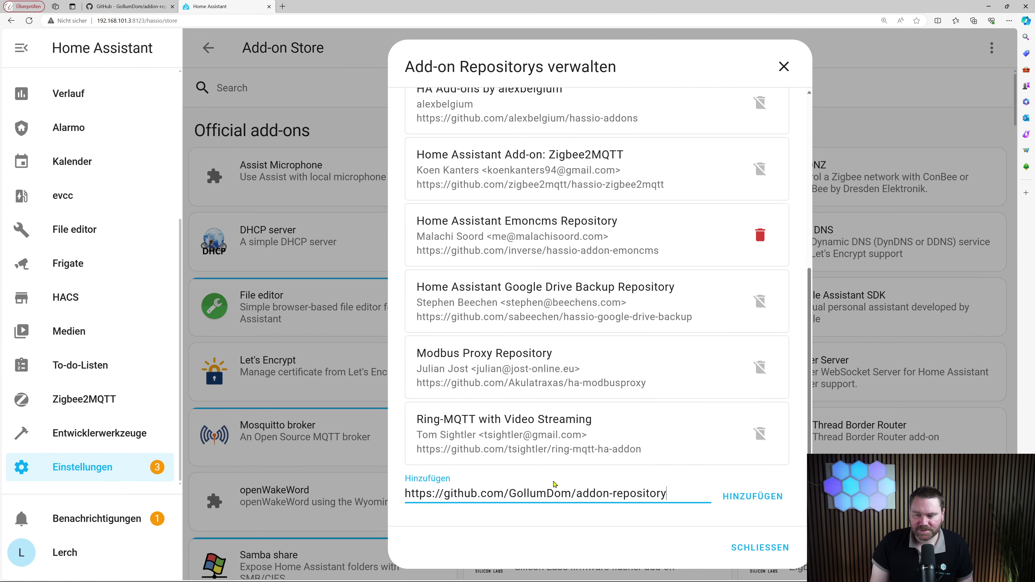
left_click(753, 497)
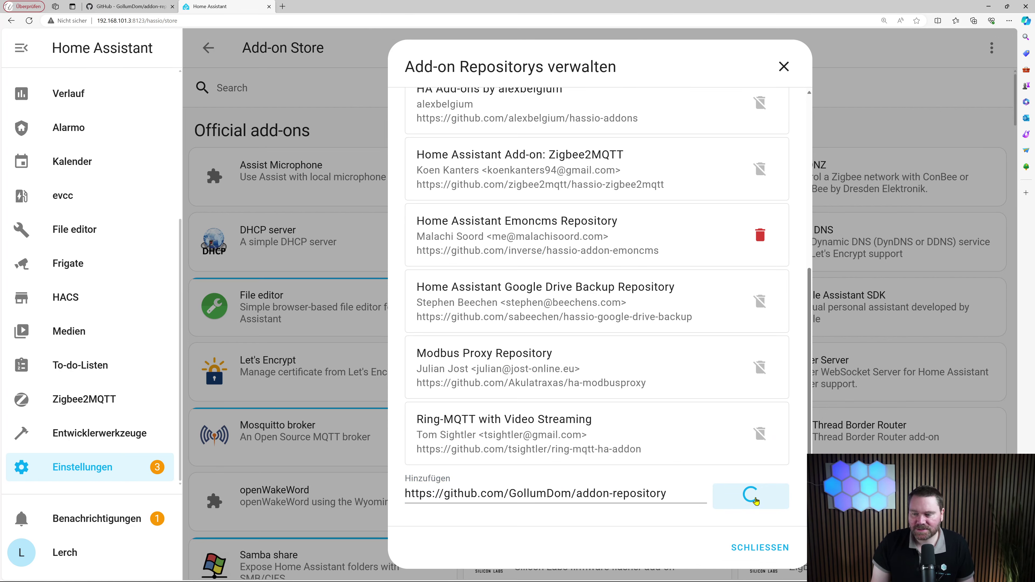
left_click(754, 548)
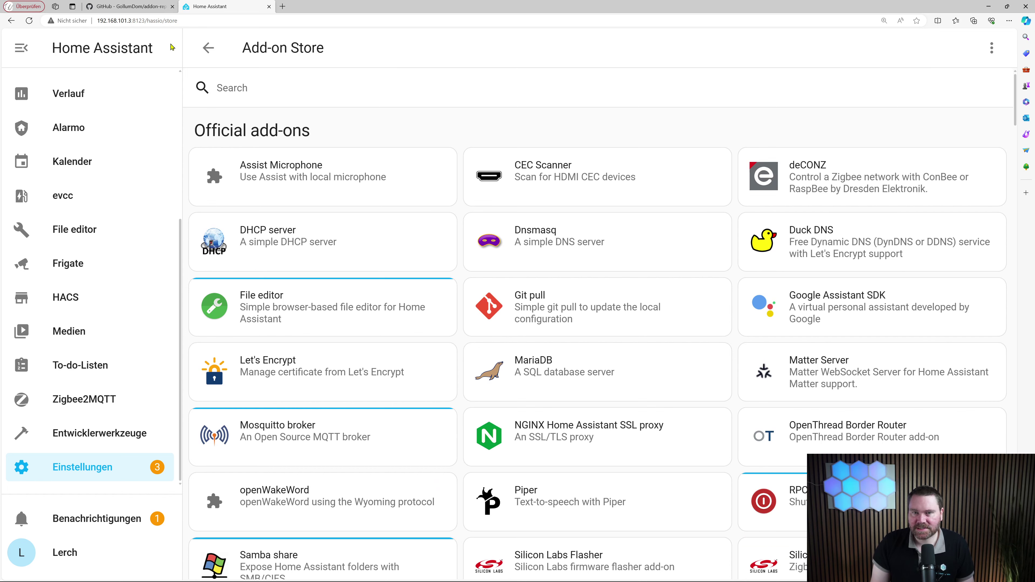
Find the MQTT Explorer add-on in the reloaded store by searching for "mq" and install it.
left_click(185, 17)
key("Return")
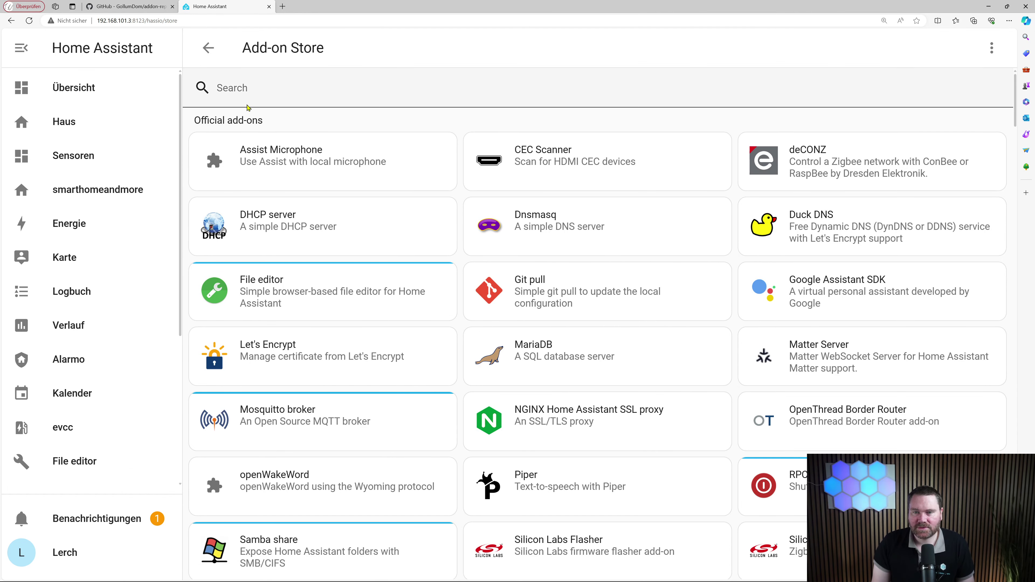
left_click(241, 89)
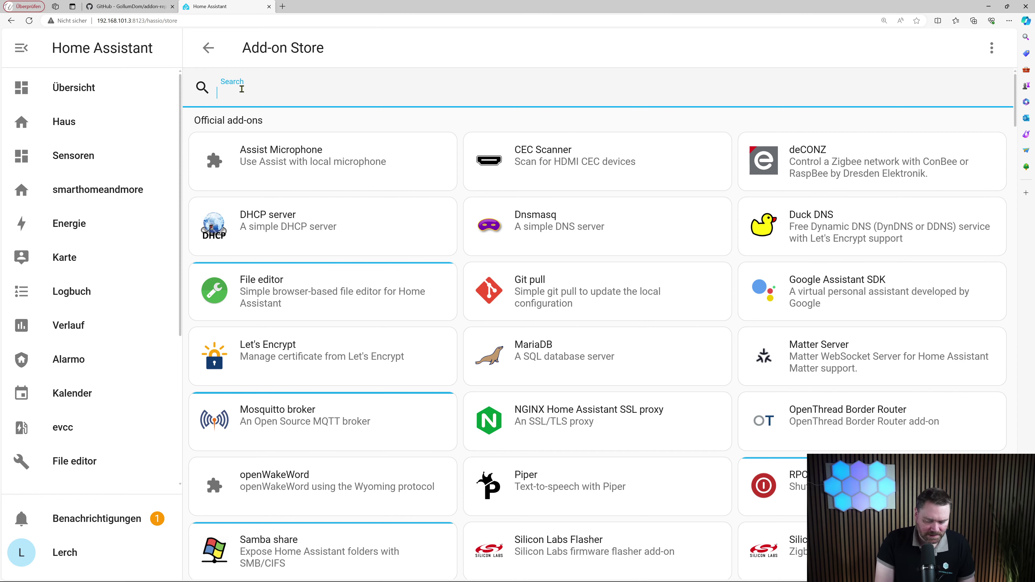
type("mq")
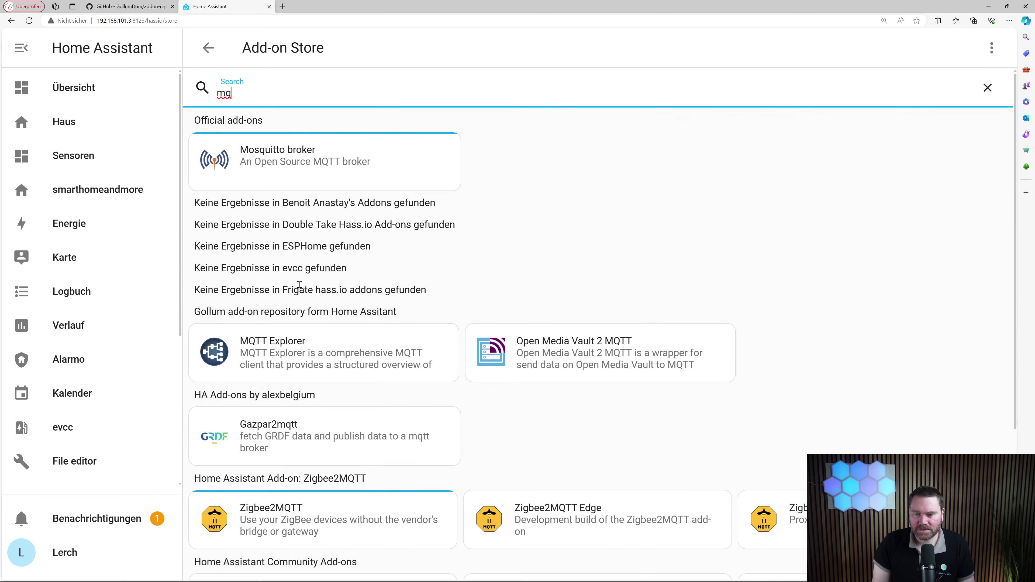
left_click(278, 355)
left_click(289, 310)
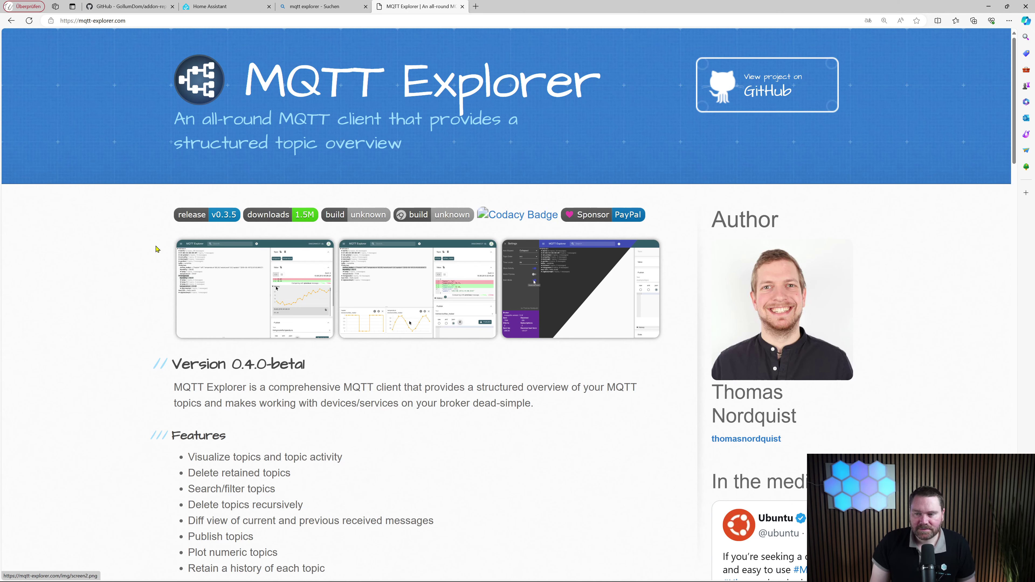
Review the feature list and the platform downloads on the MQTT Explorer website.
scroll(280, 299, "down", 10)
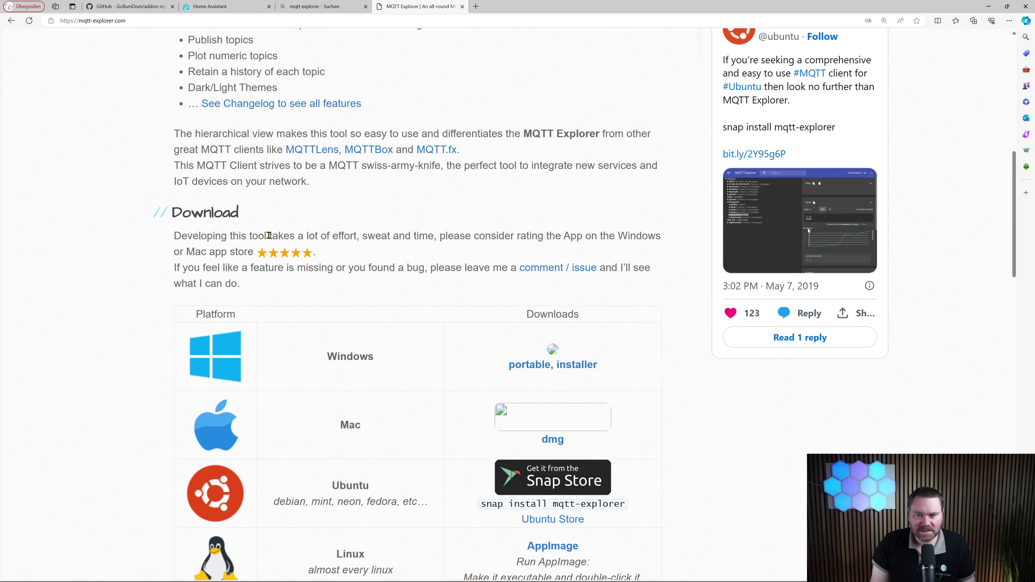
scroll(269, 236, "up", 4)
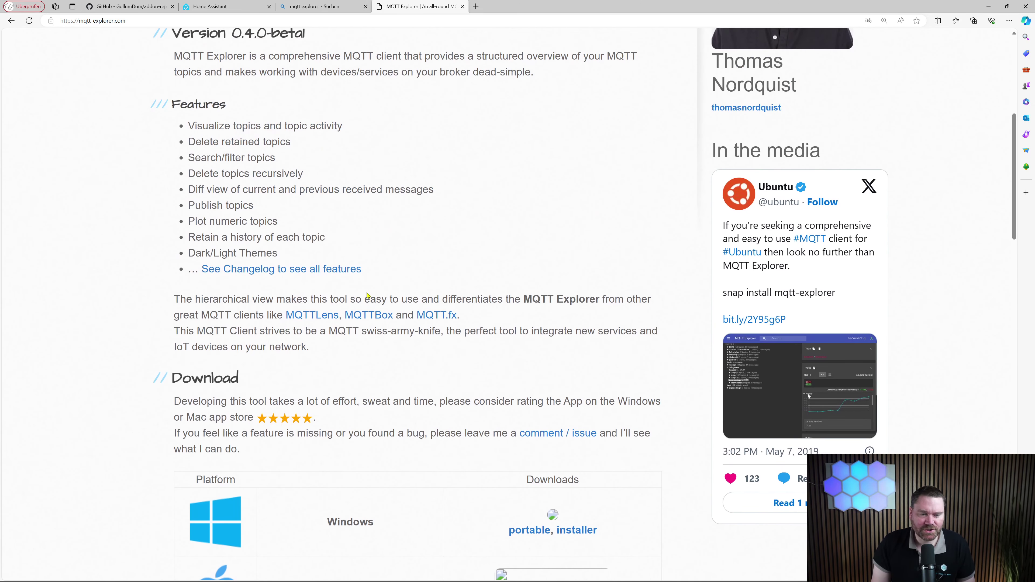
scroll(367, 295, "down", 3)
scroll(372, 341, "down", 4)
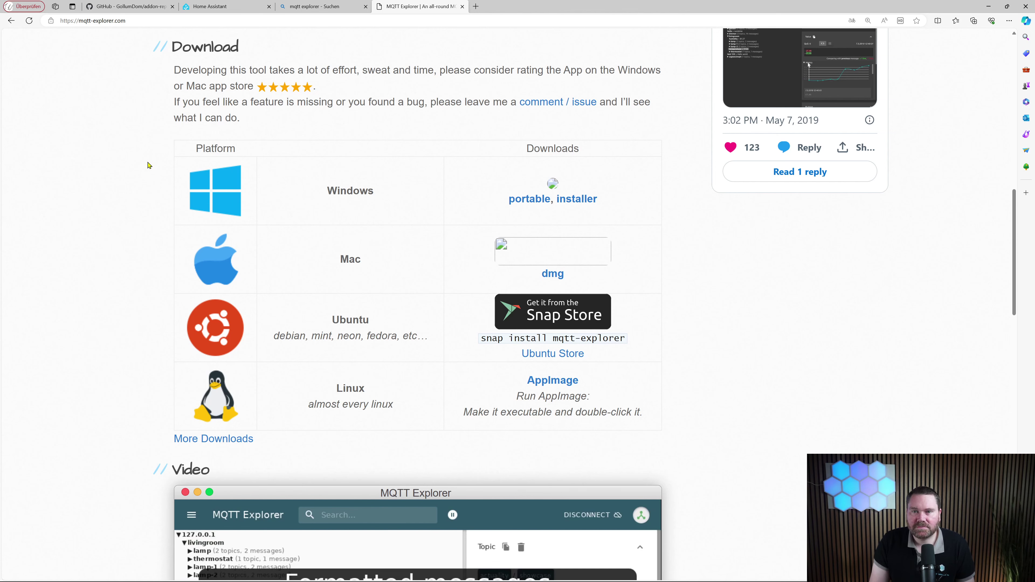
Back in Home Assistant, enable the MQTT Explorer add-on's sidebar display and start the add-on.
left_click(218, 8)
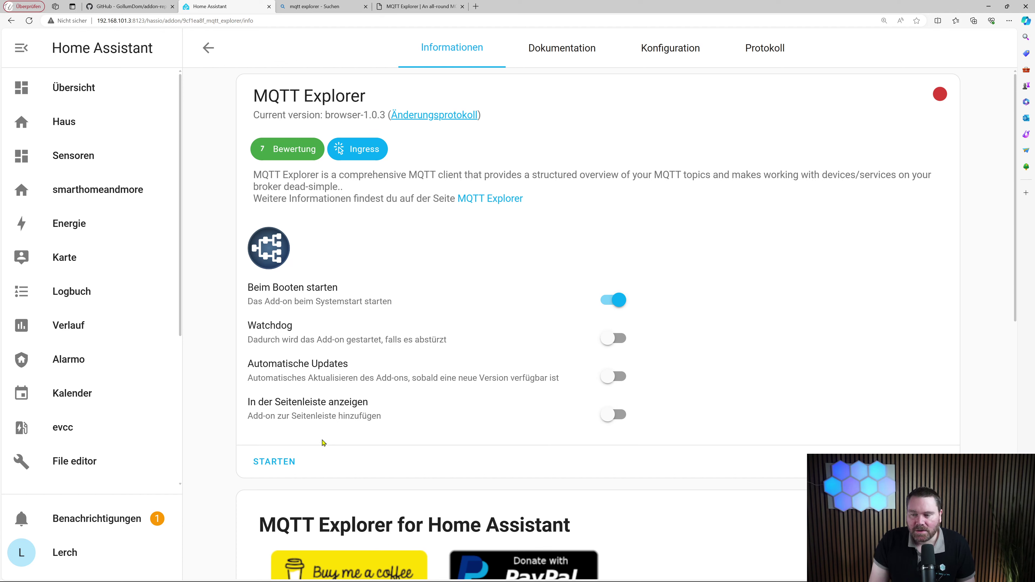
left_click(613, 415)
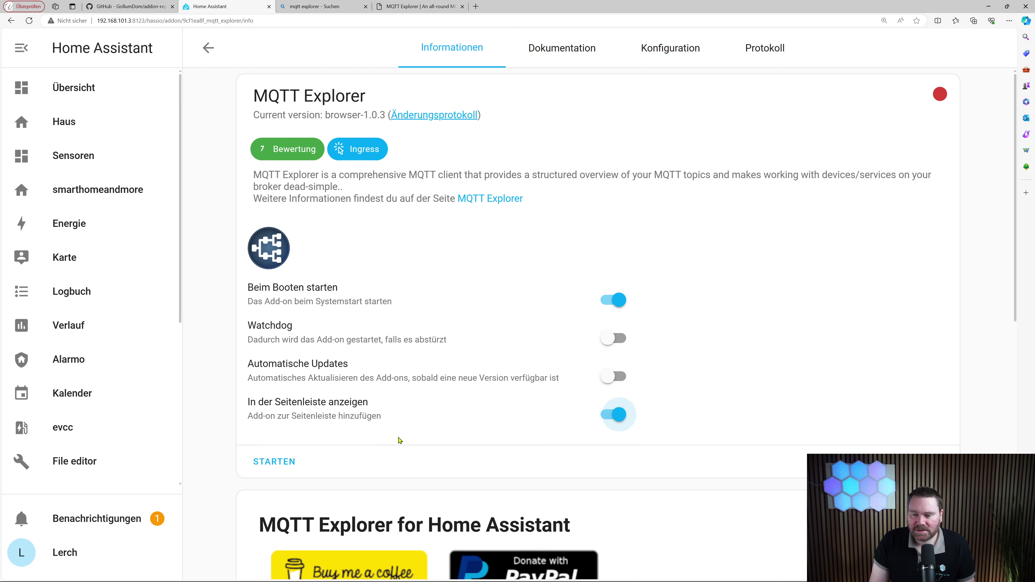
left_click(283, 470)
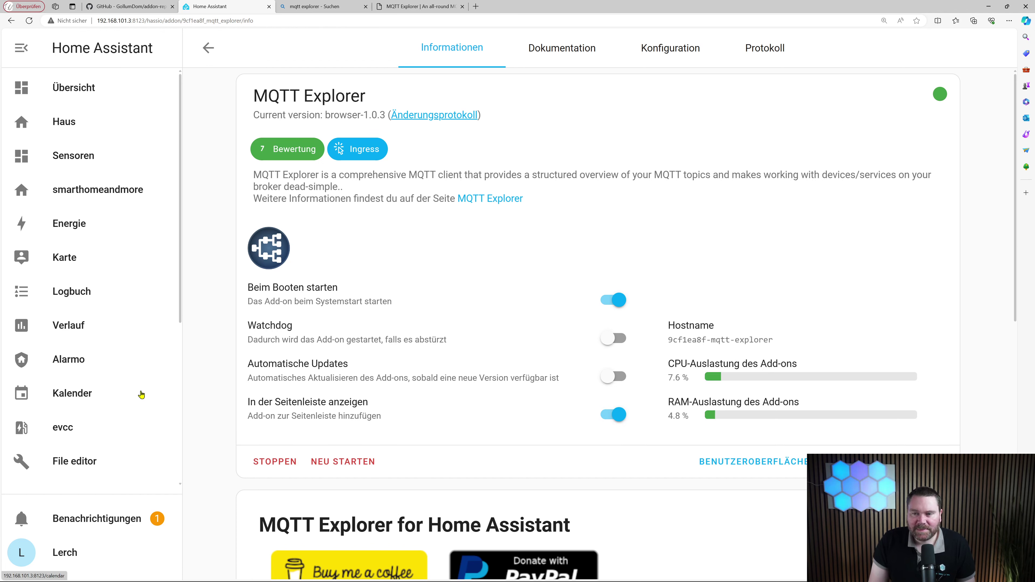
Search the installed add-ons for "mosqu" to check for the Mosquitto broker, and return to the settings overview.
scroll(122, 387, "down", 1)
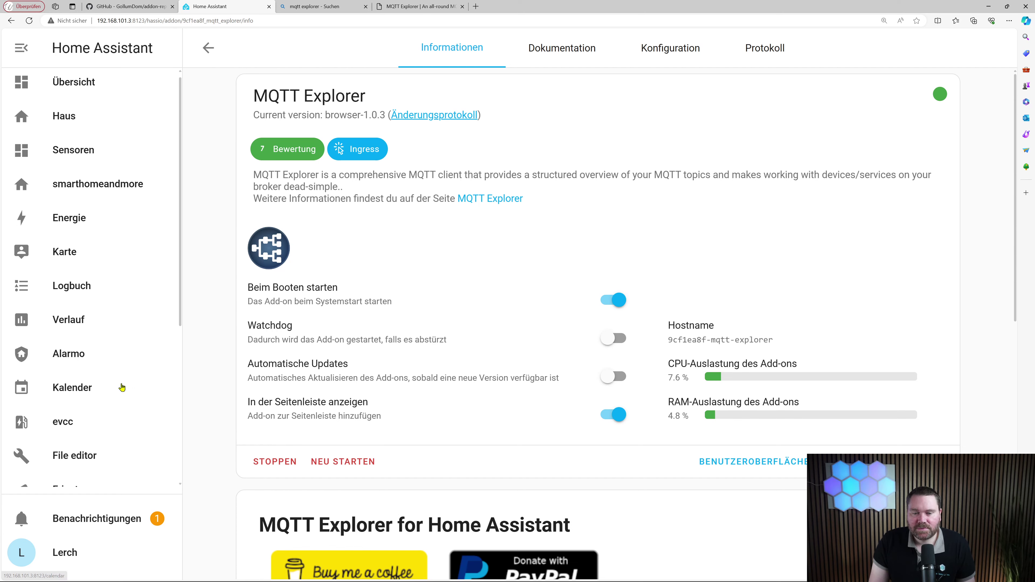
scroll(122, 387, "down", 5)
left_click(102, 469)
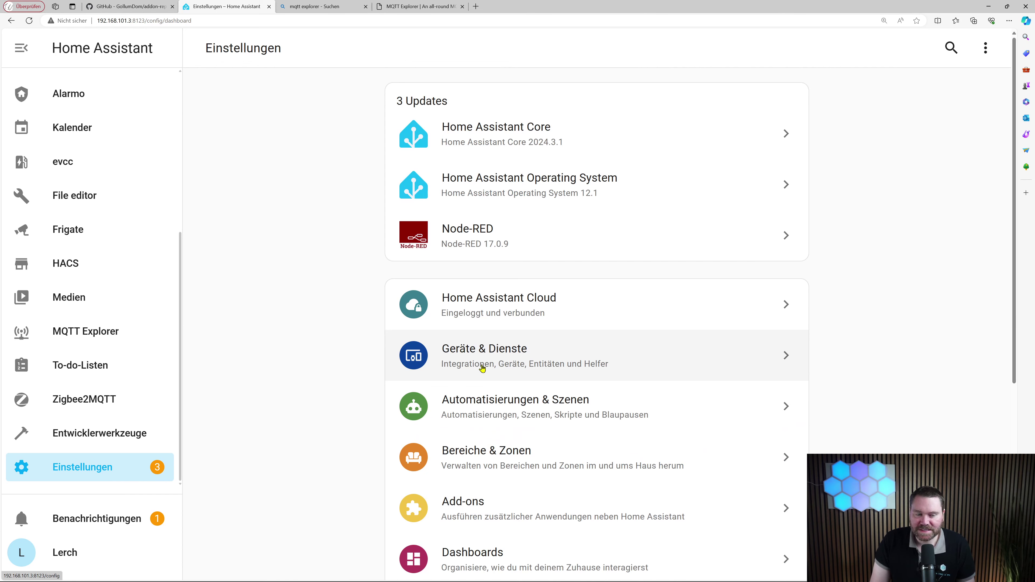
left_click(473, 509)
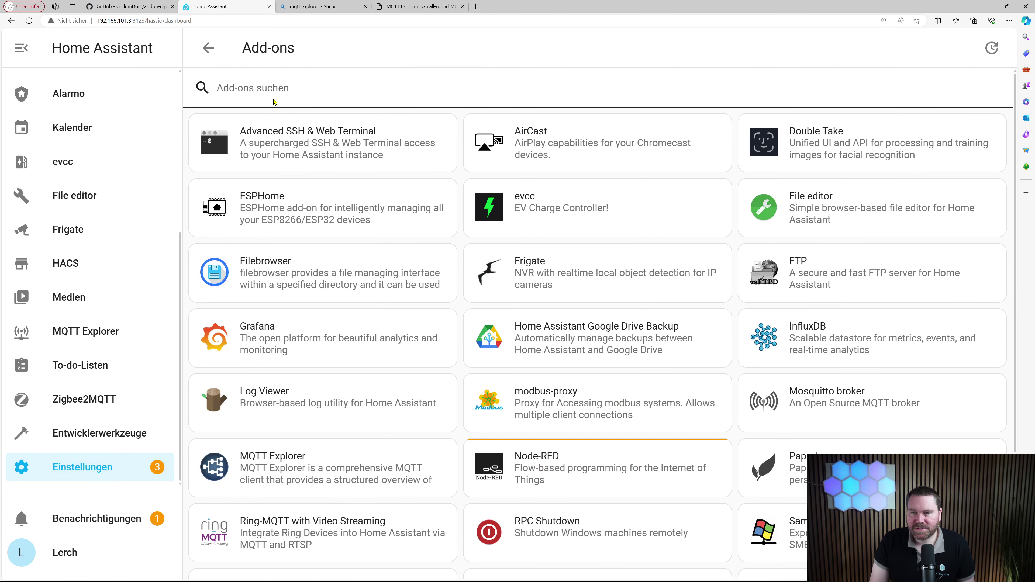
left_click(259, 89)
type("mos")
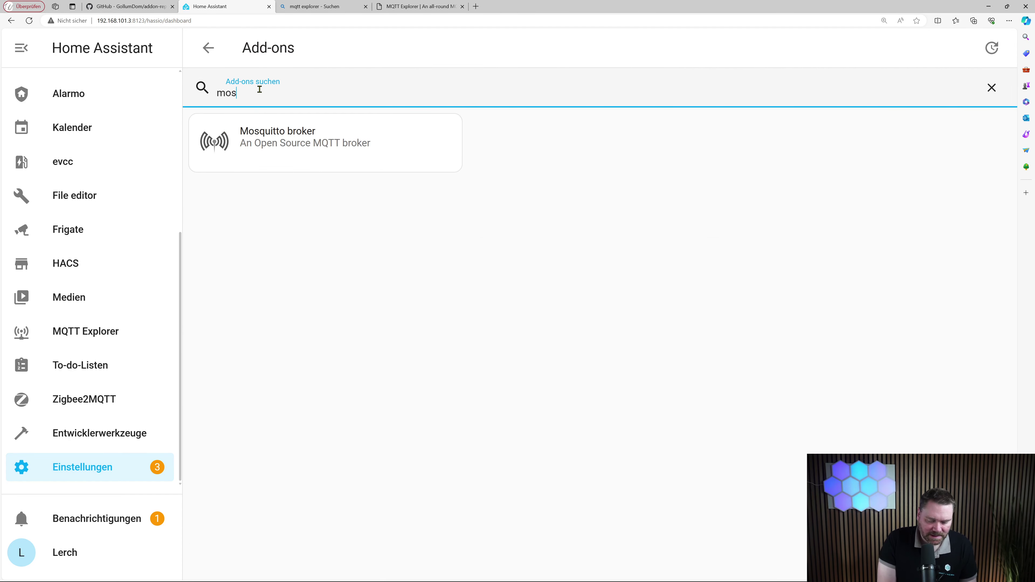
type("qu")
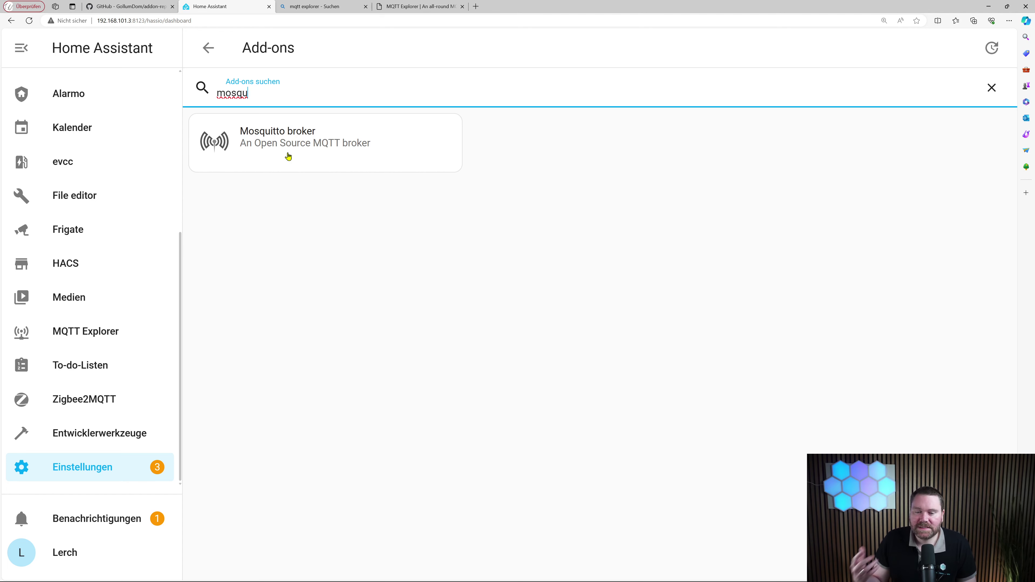
left_click(110, 466)
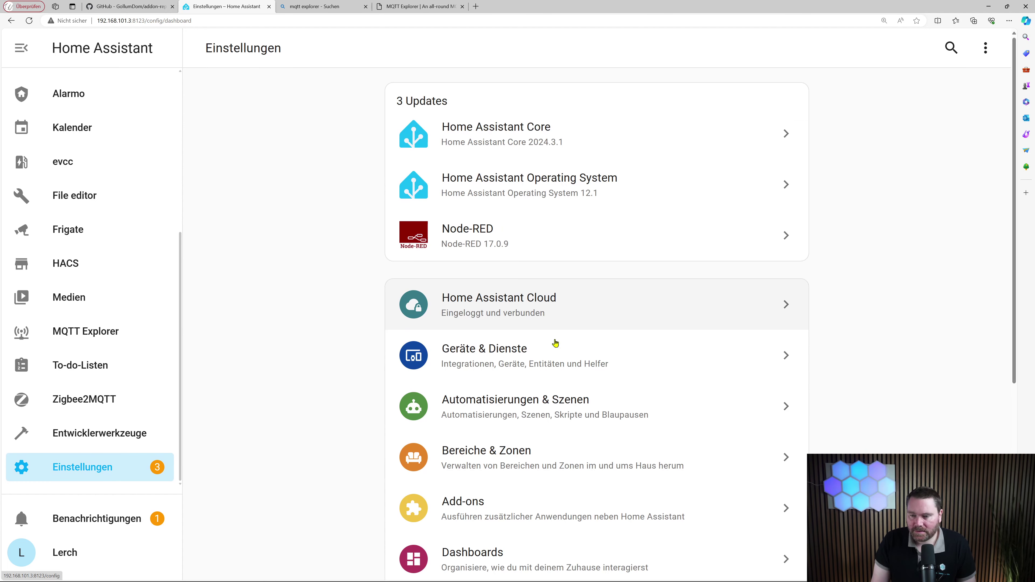
left_click(510, 344)
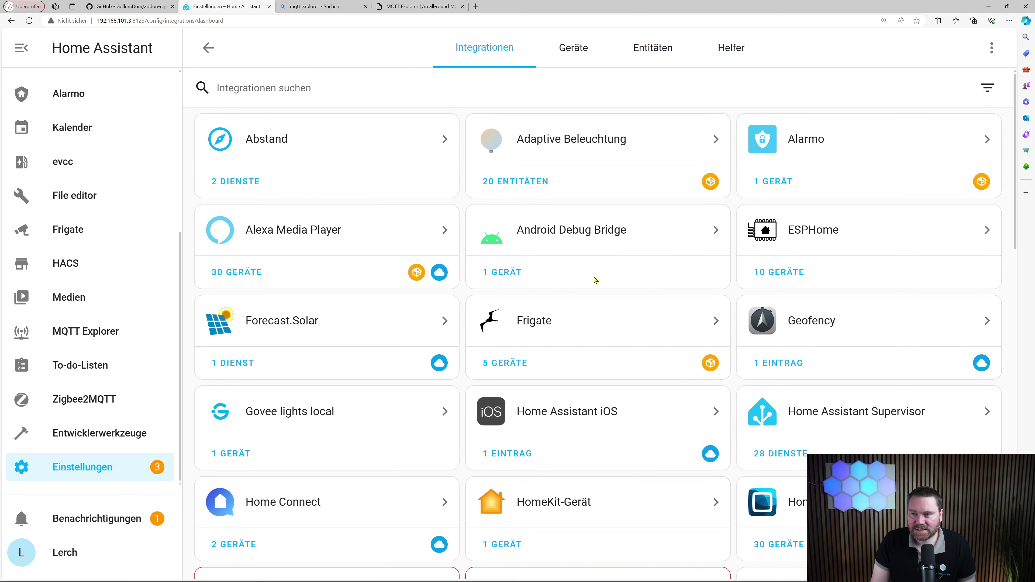
left_click(573, 47)
left_click(236, 91)
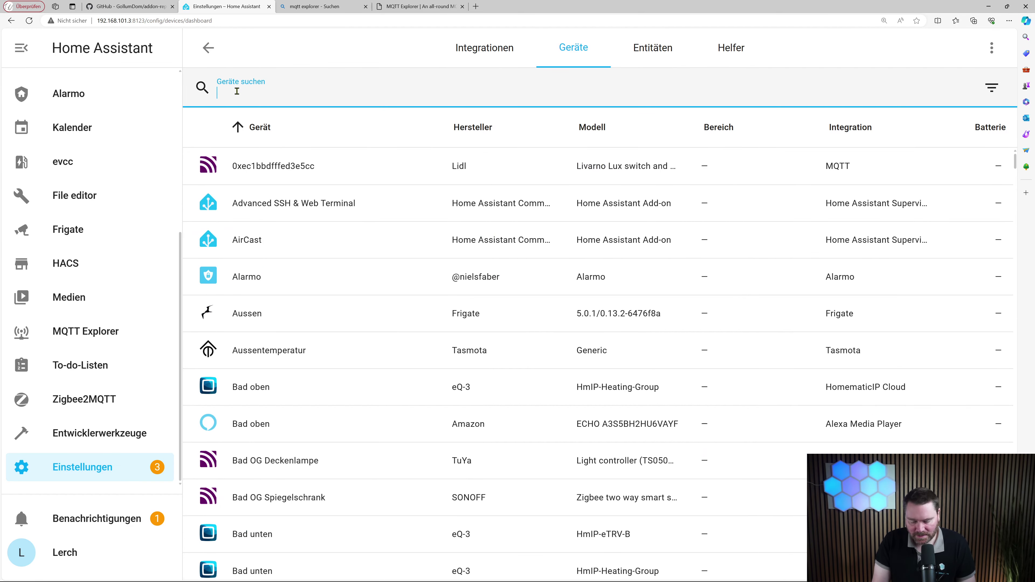
left_click(209, 49)
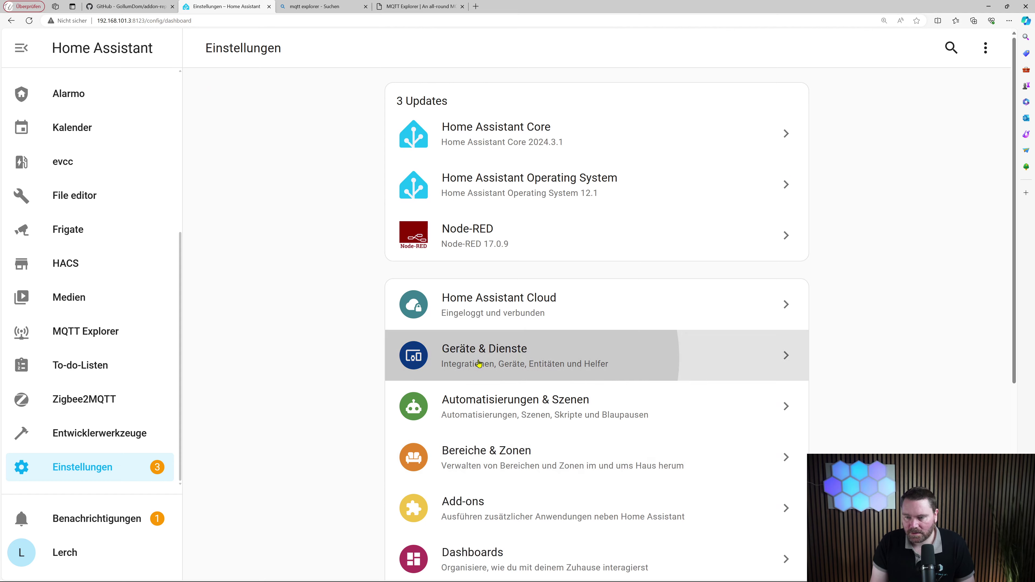
Search the integrations for "mq" and examine the list of devices belonging to the MQTT integration.
left_click(515, 353)
scroll(521, 308, "down", 3)
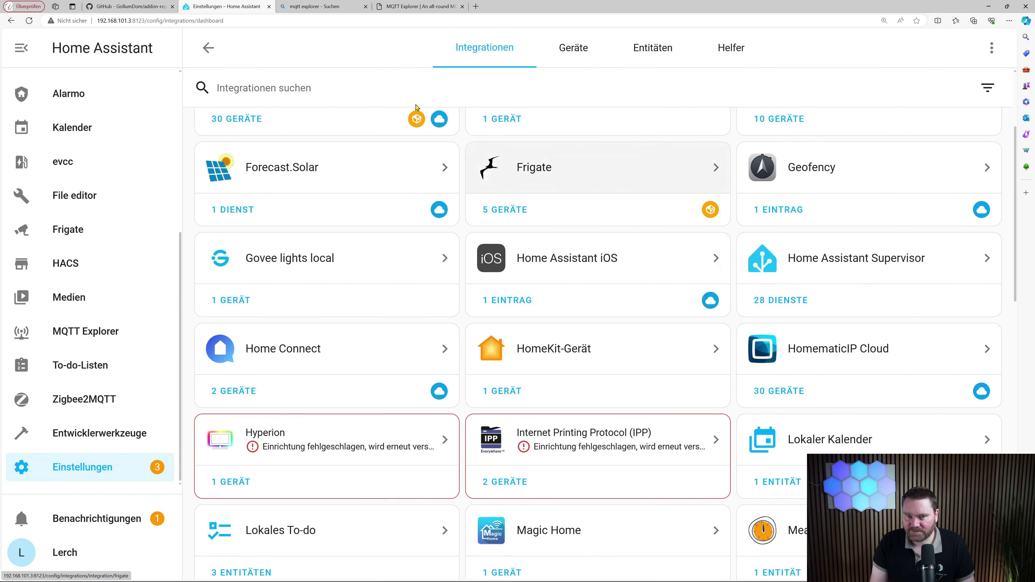
left_click(311, 89)
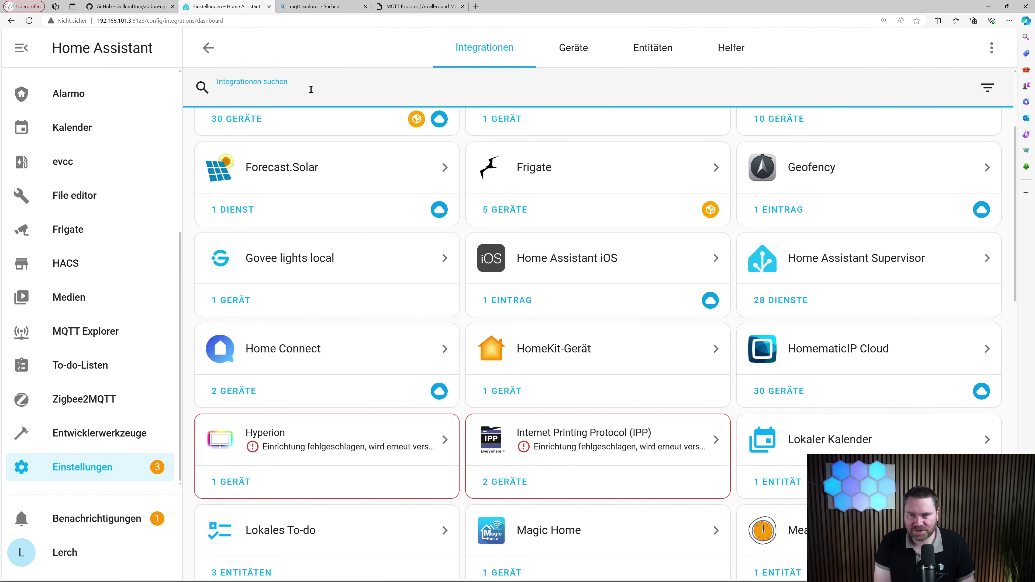
type("mq")
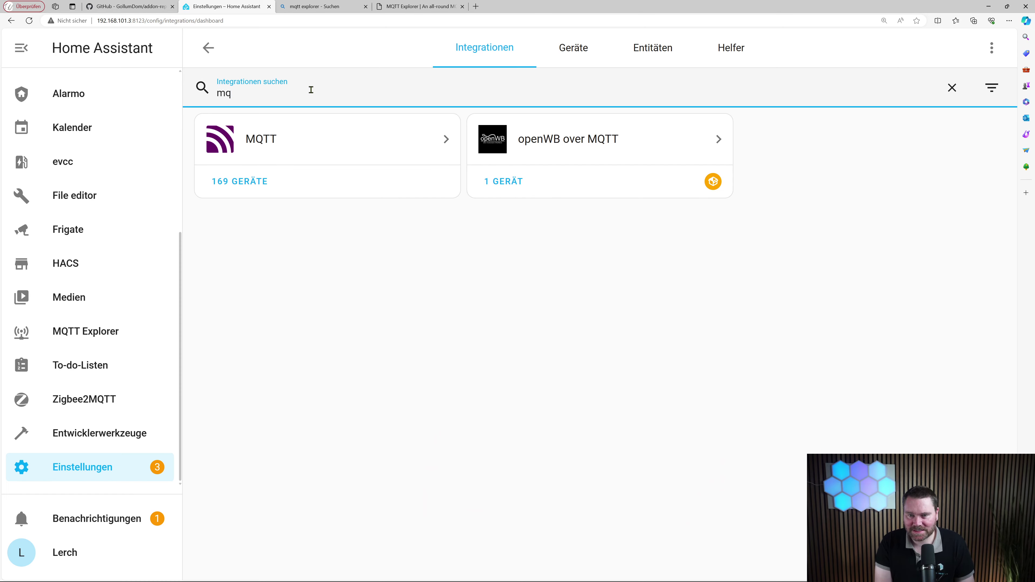
left_click(291, 139)
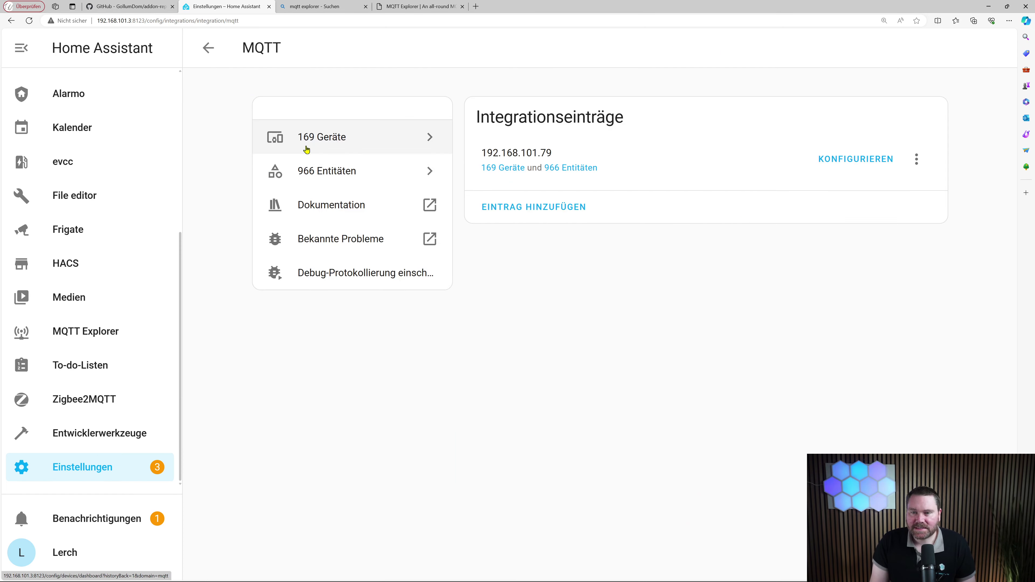
left_click(502, 169)
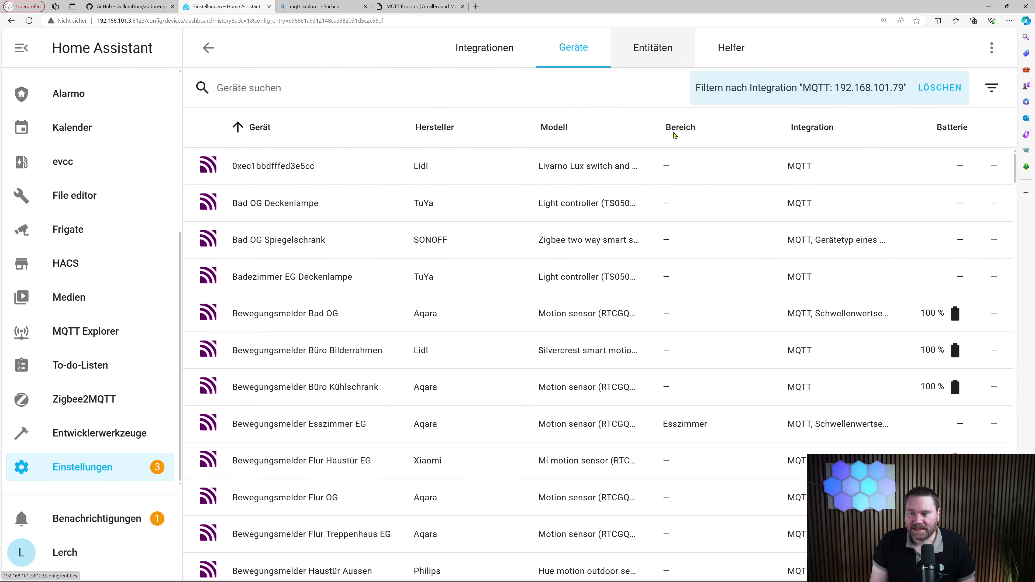
scroll(426, 330, "down", 2)
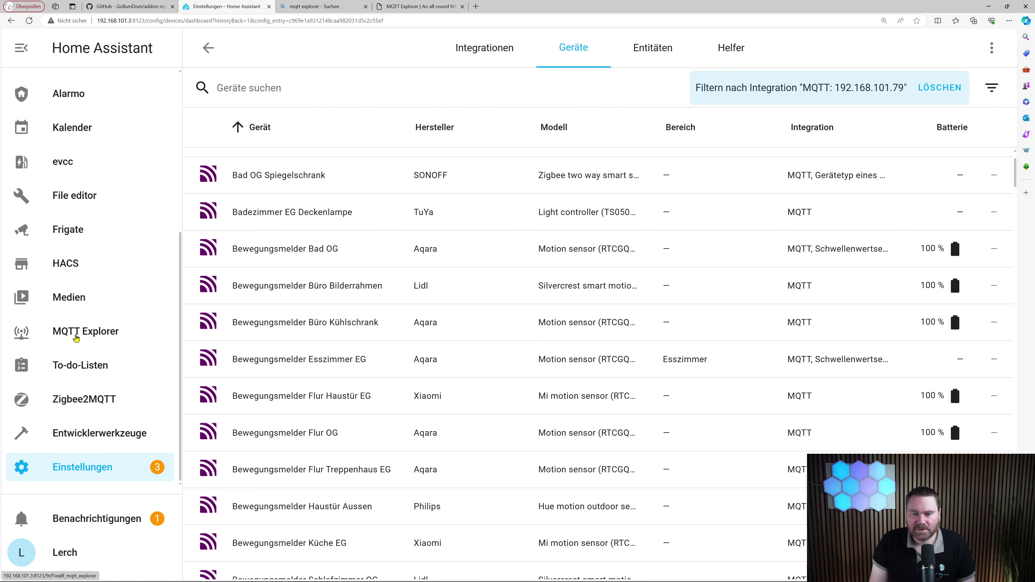
Open MQTT Explorer, set the homeassistant connection's host to 192.168.101.79 and save the connection.
left_click(74, 339)
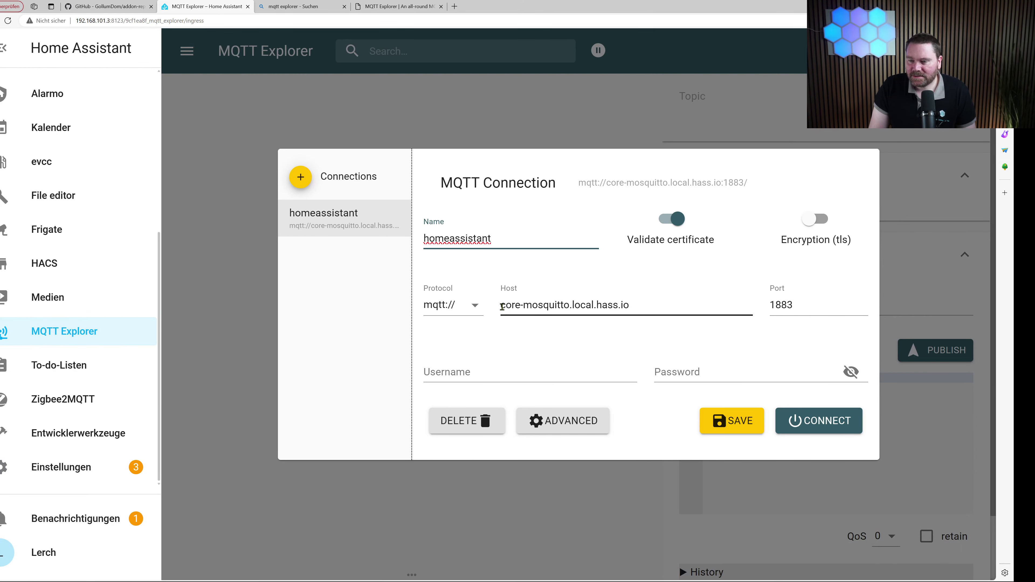
left_click_drag(500, 304, 647, 304)
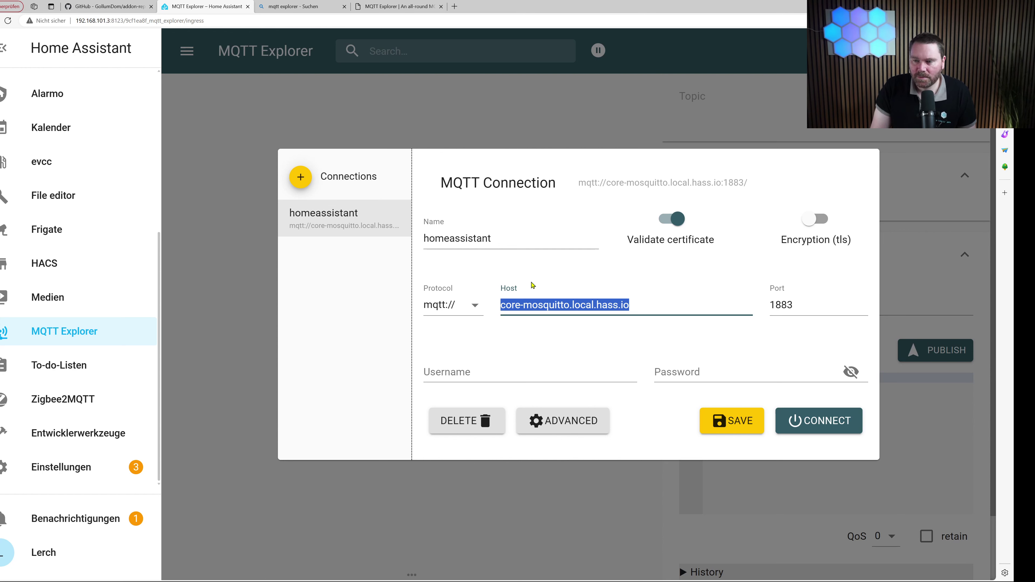
type("192.168.101.79")
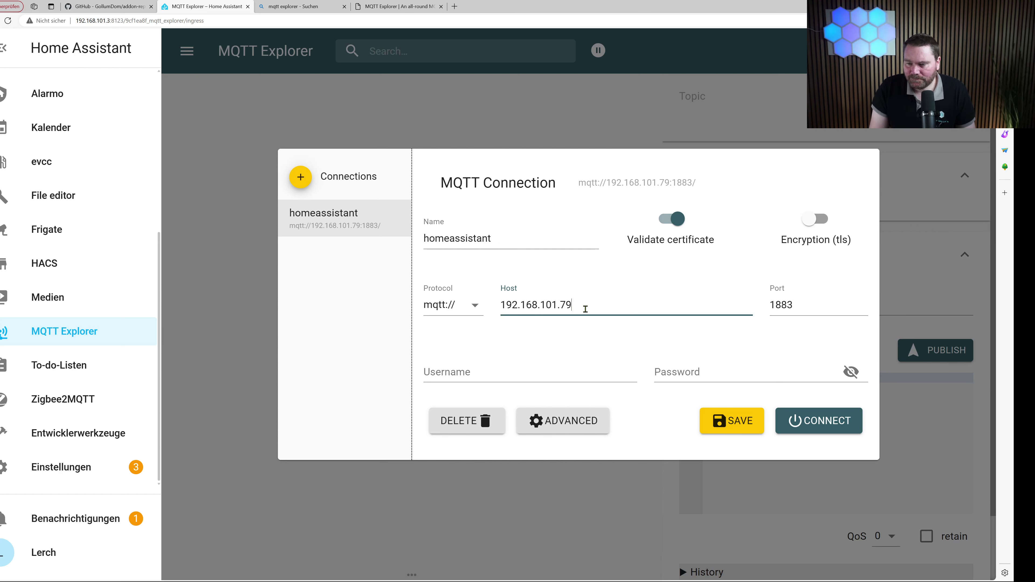
left_click(731, 420)
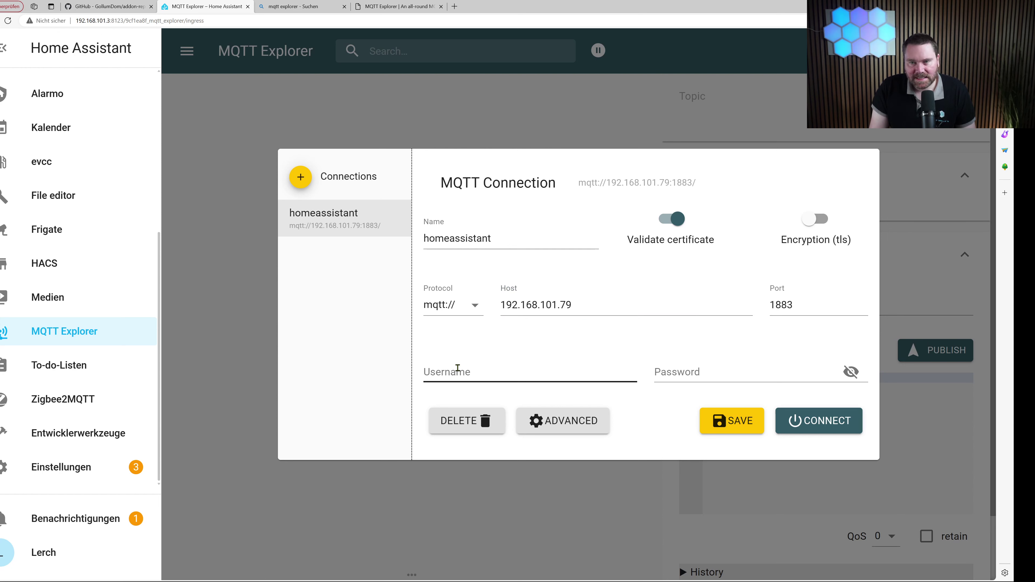
left_click(664, 370)
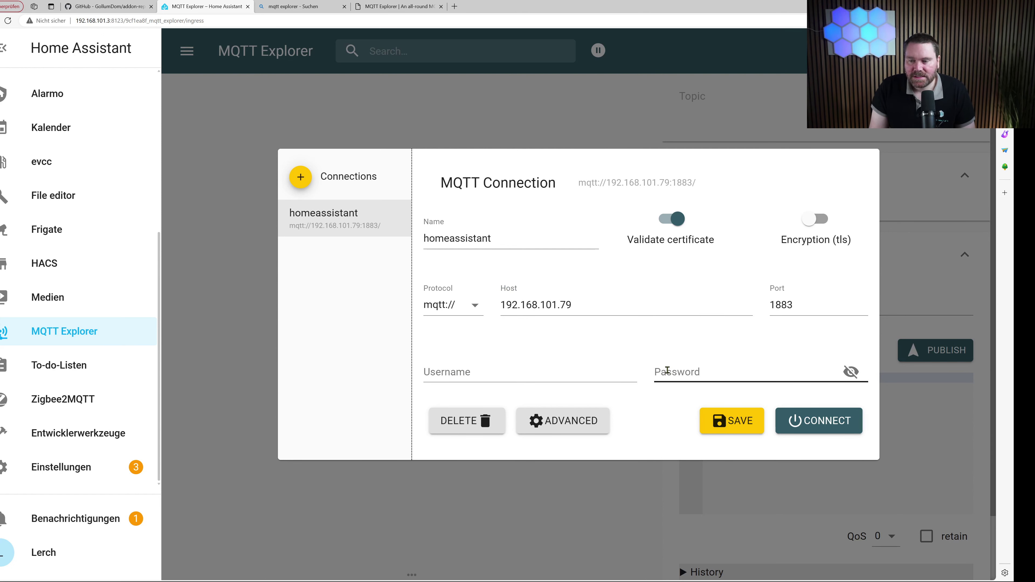
left_click(487, 372)
left_click(664, 372)
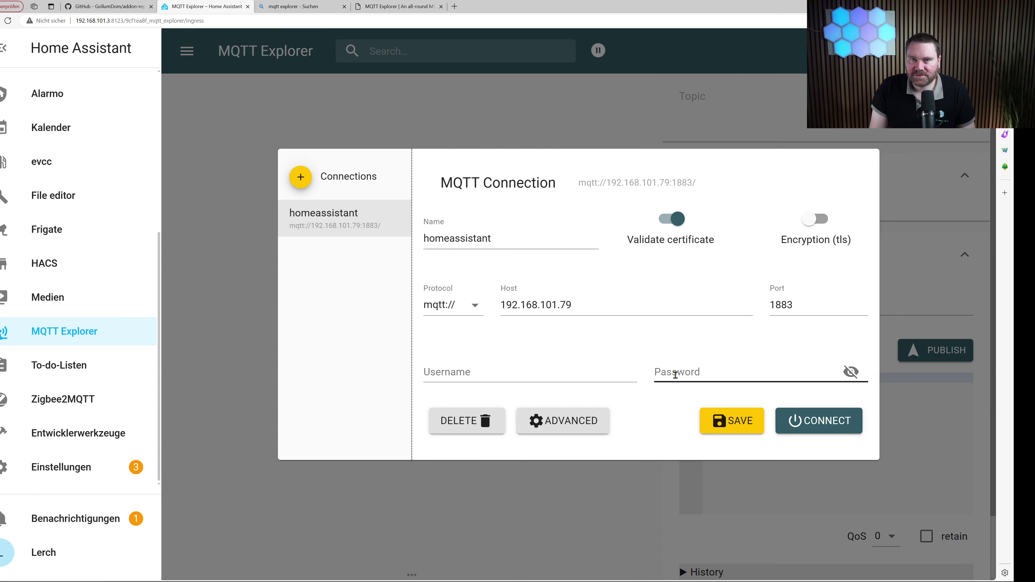
left_click(813, 222)
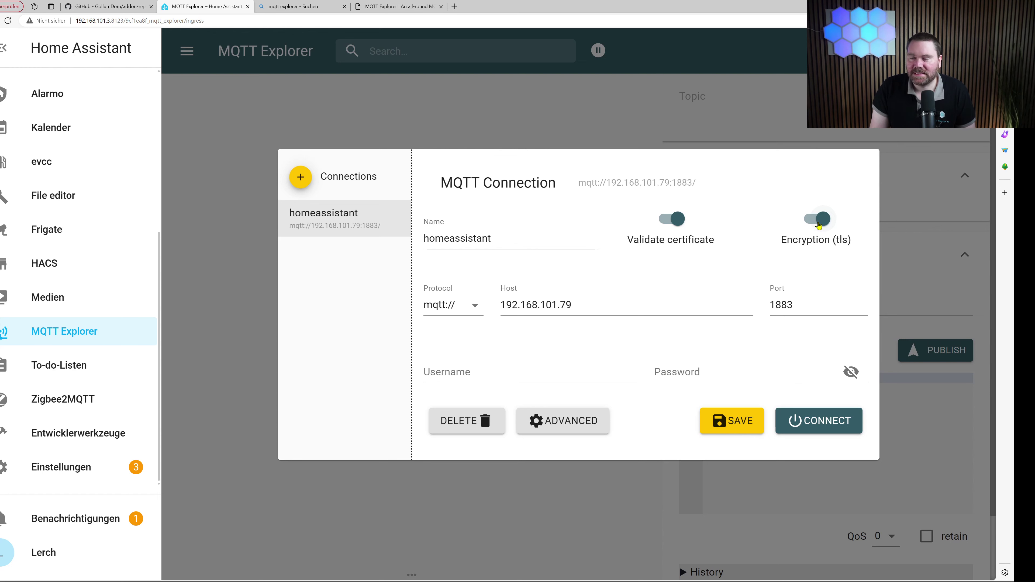
left_click(818, 222)
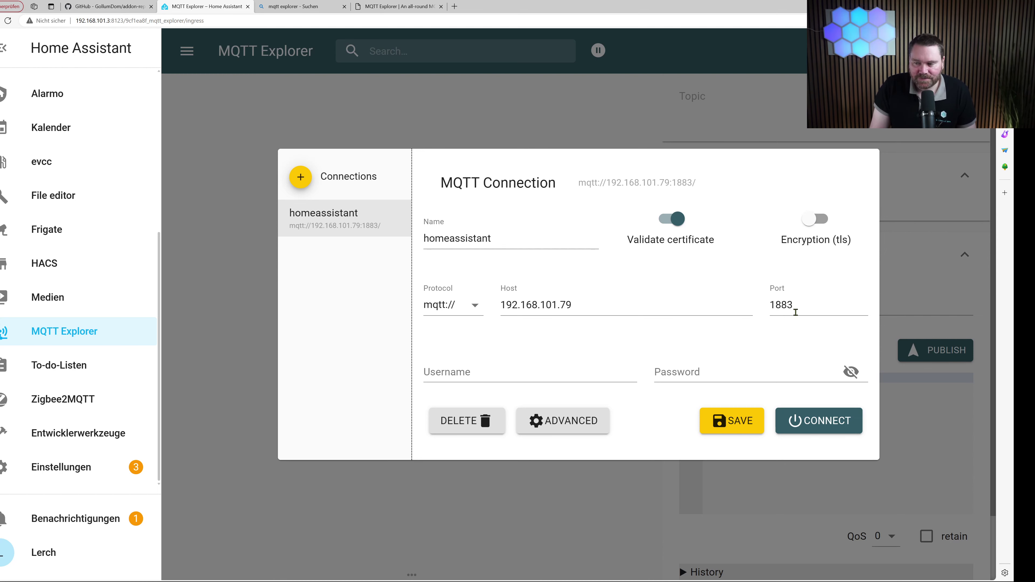
Connect to the MQTT broker and expand the evcc topic in the topic tree.
left_click(808, 426)
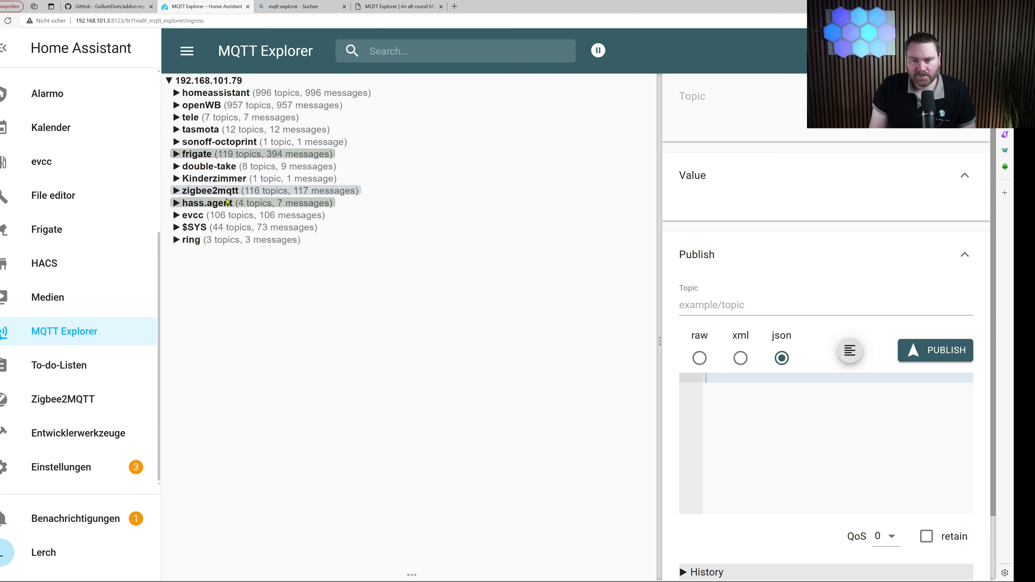
left_click(173, 216)
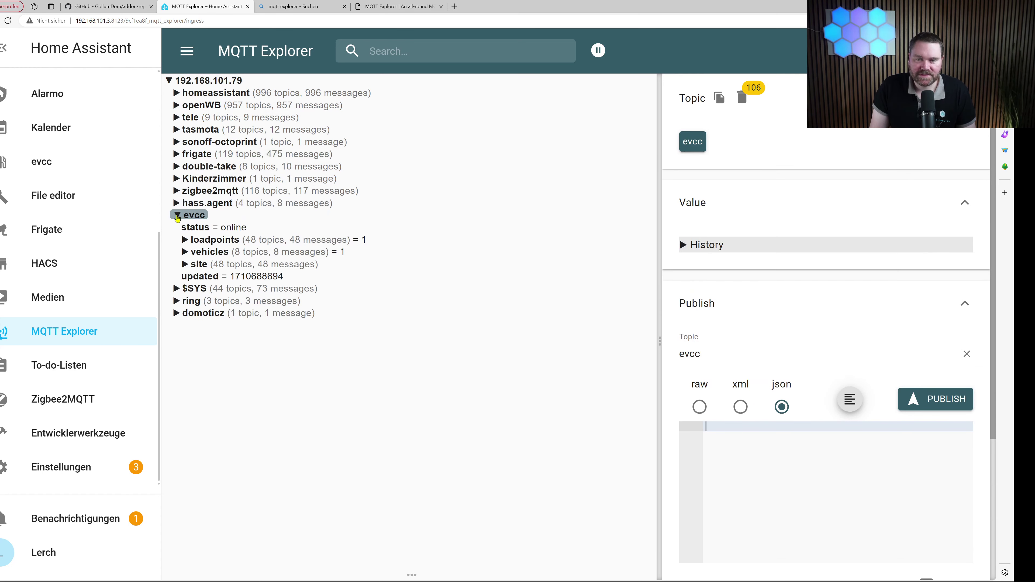
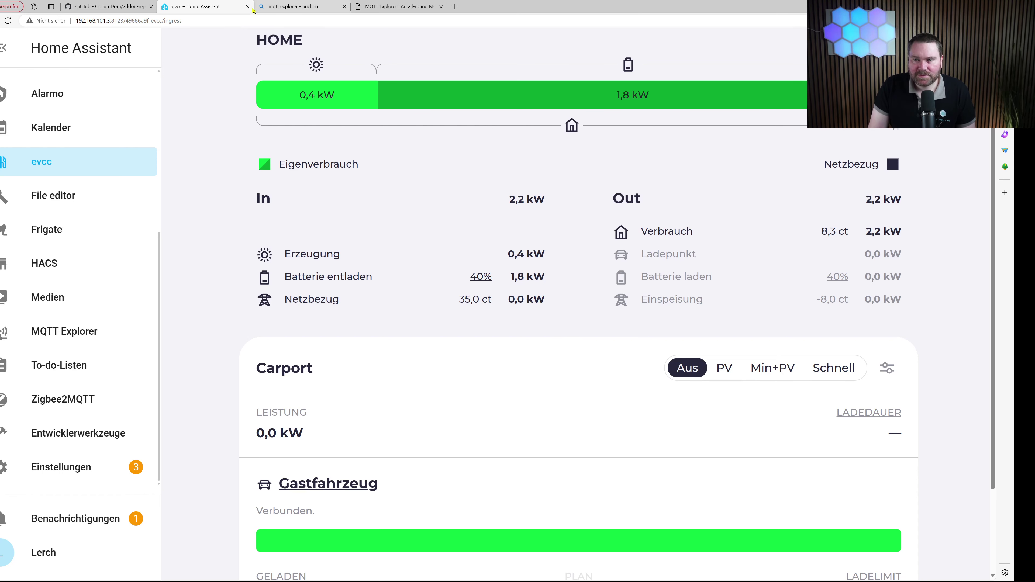
Return to MQTT Explorer from evcc, reconnect to the broker and expand the site topic under evcc.
left_click(54, 333)
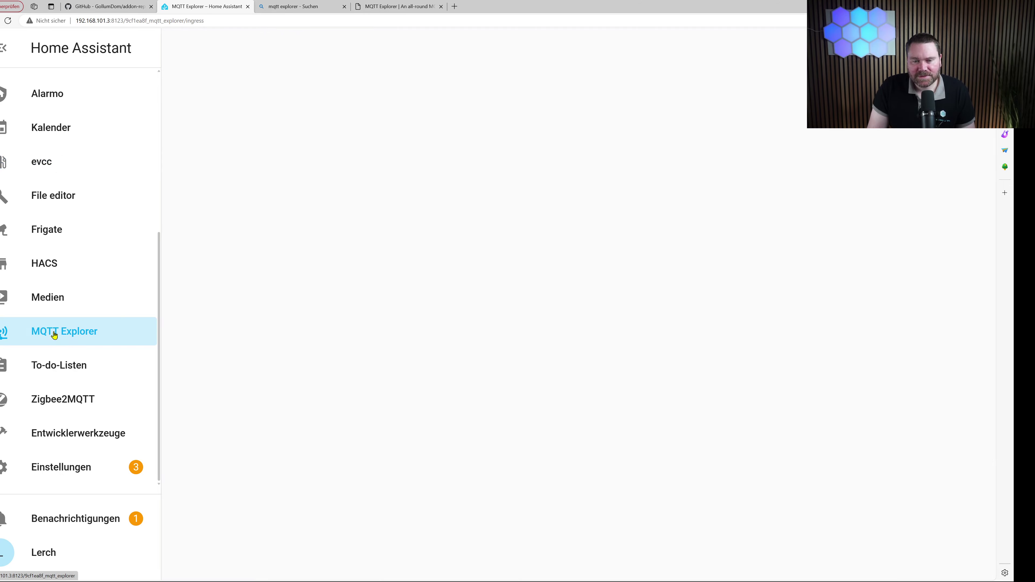
left_click(810, 432)
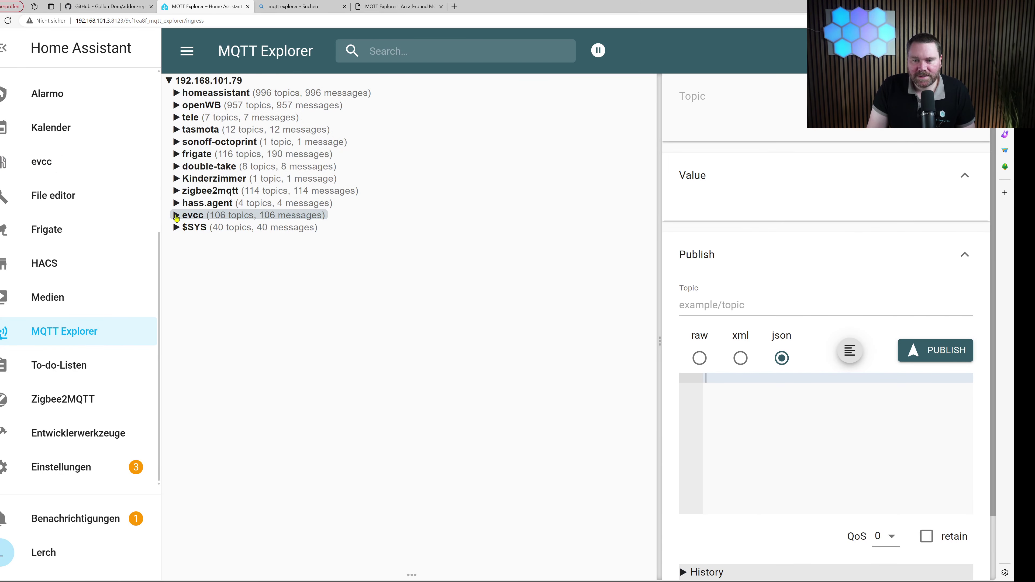
left_click(181, 215)
left_click(199, 264)
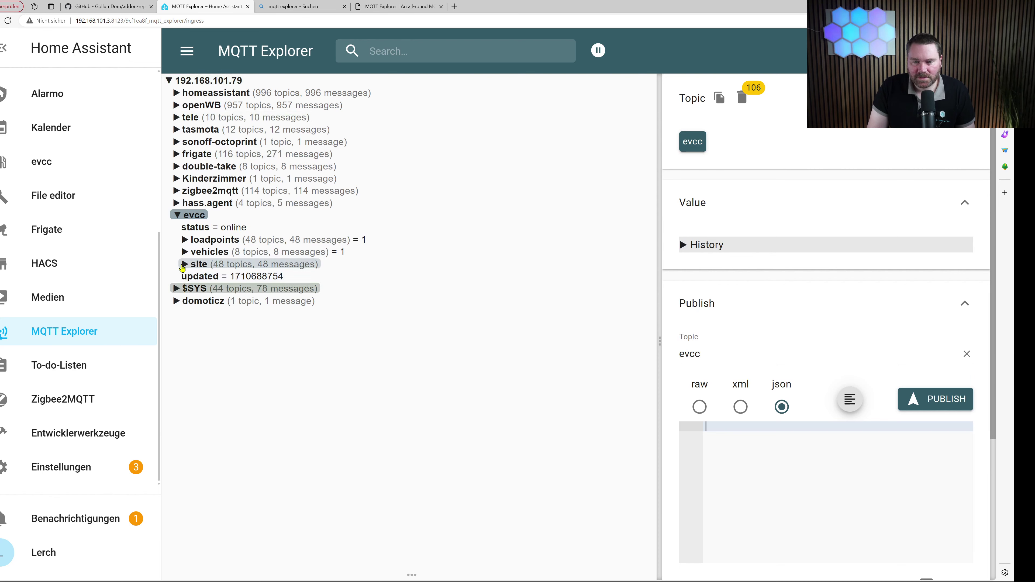
scroll(254, 282, "down", 1)
scroll(254, 282, "down", 2)
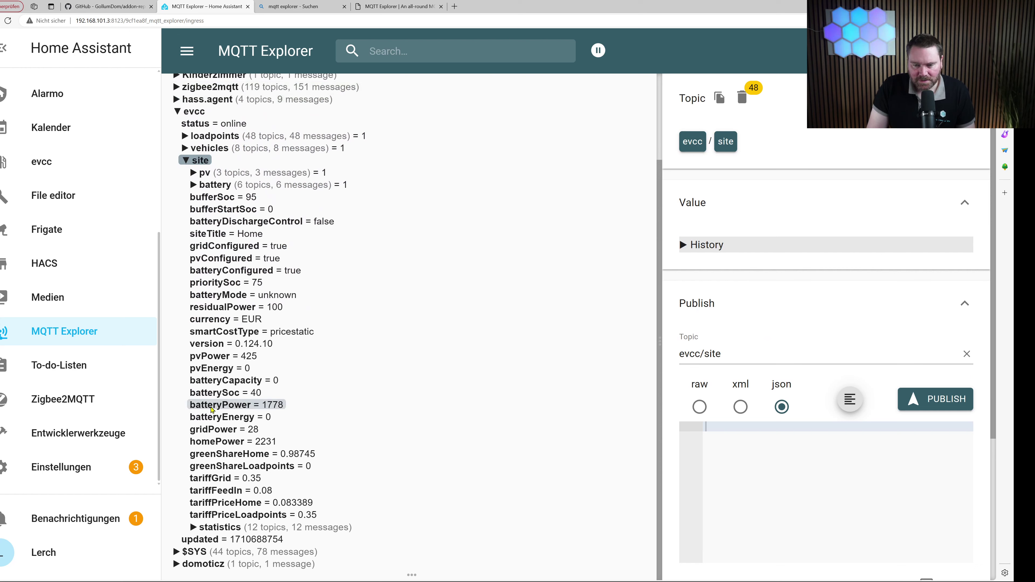
Inspect the batterySoc and pvPower topics, view pvPower's value history and select its topic path evcc/site/pvPower.
left_click(209, 395)
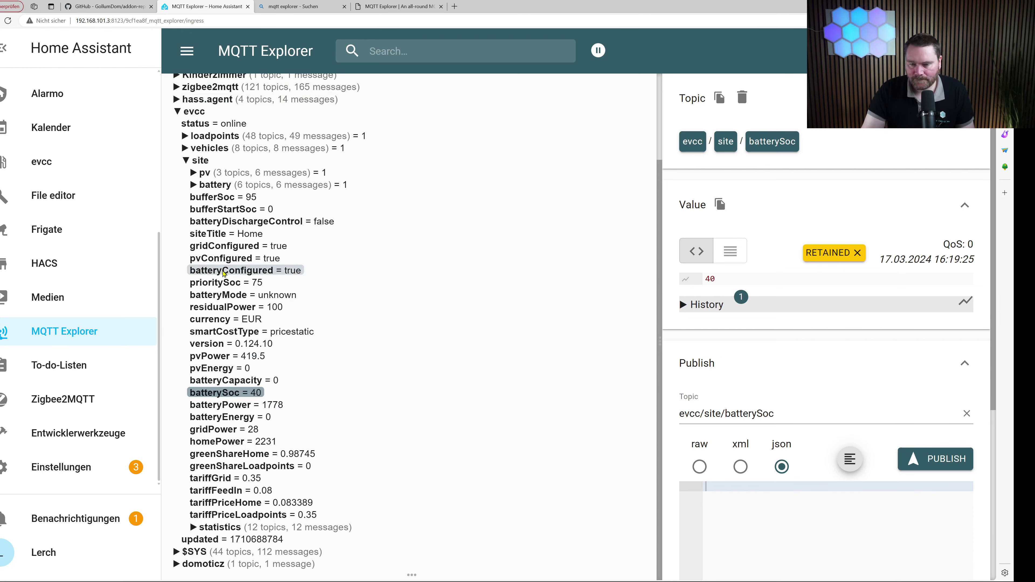
left_click(218, 357)
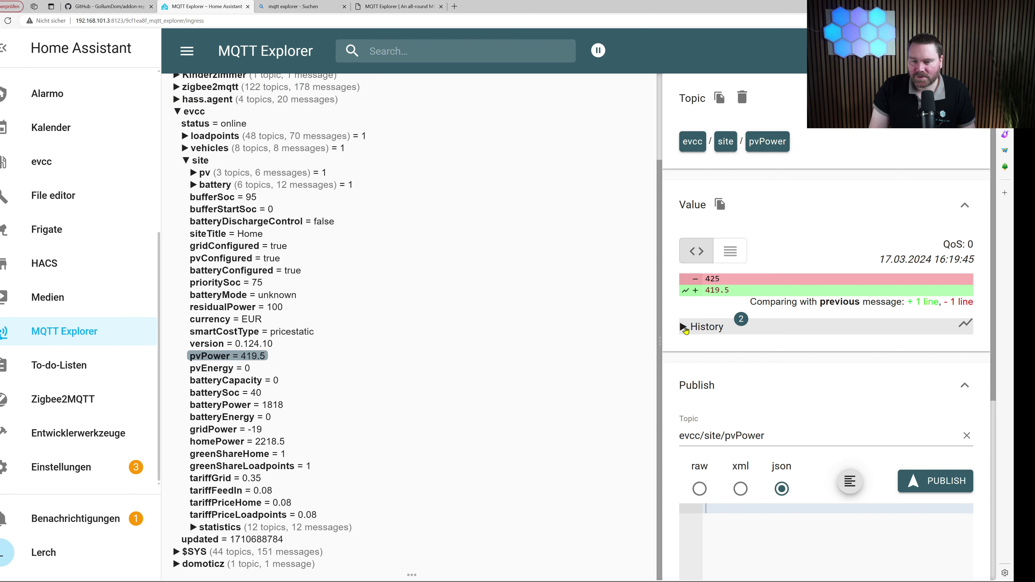
left_click(683, 328)
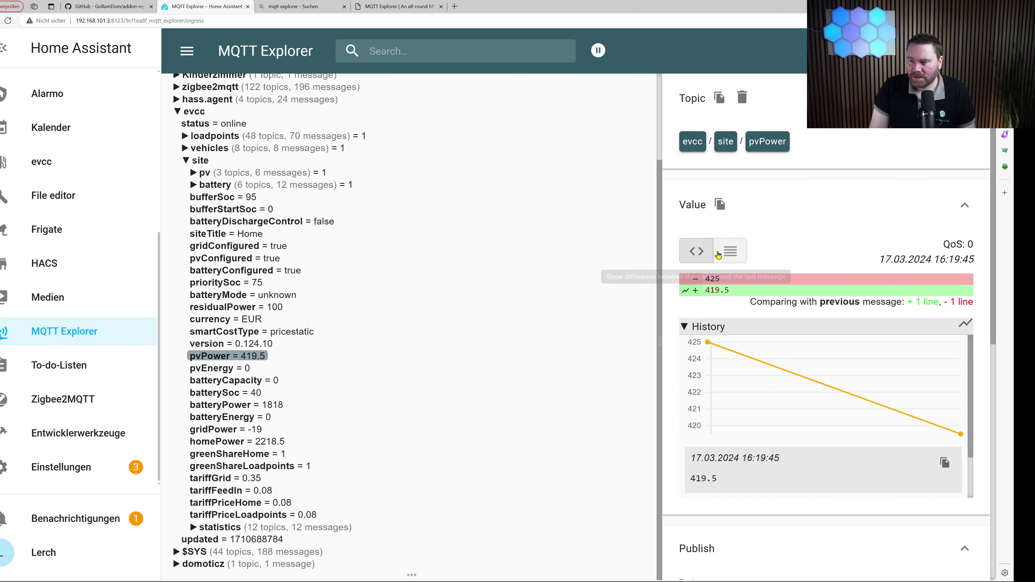
scroll(741, 449, "down", 1)
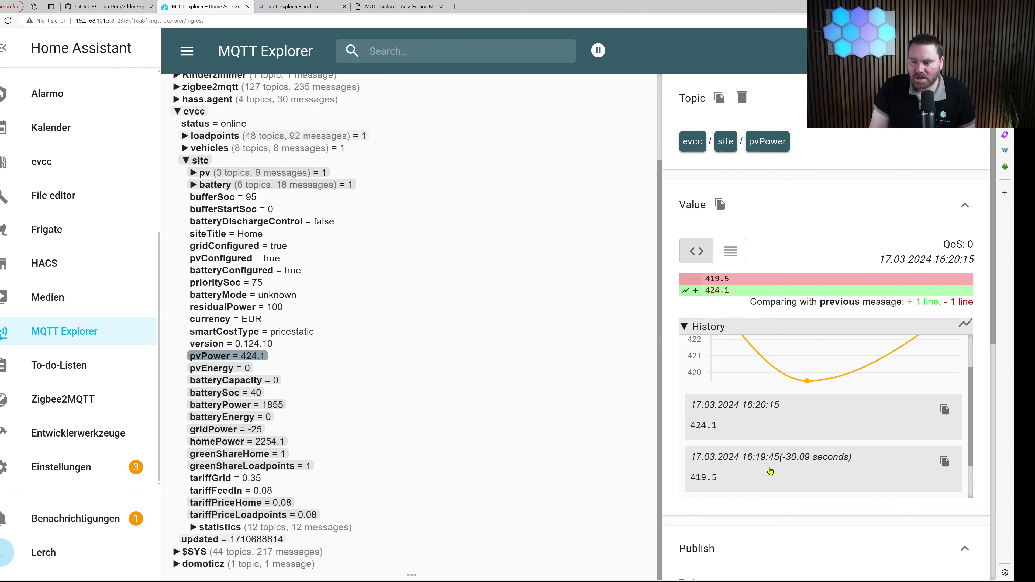
scroll(771, 462, "down", 5)
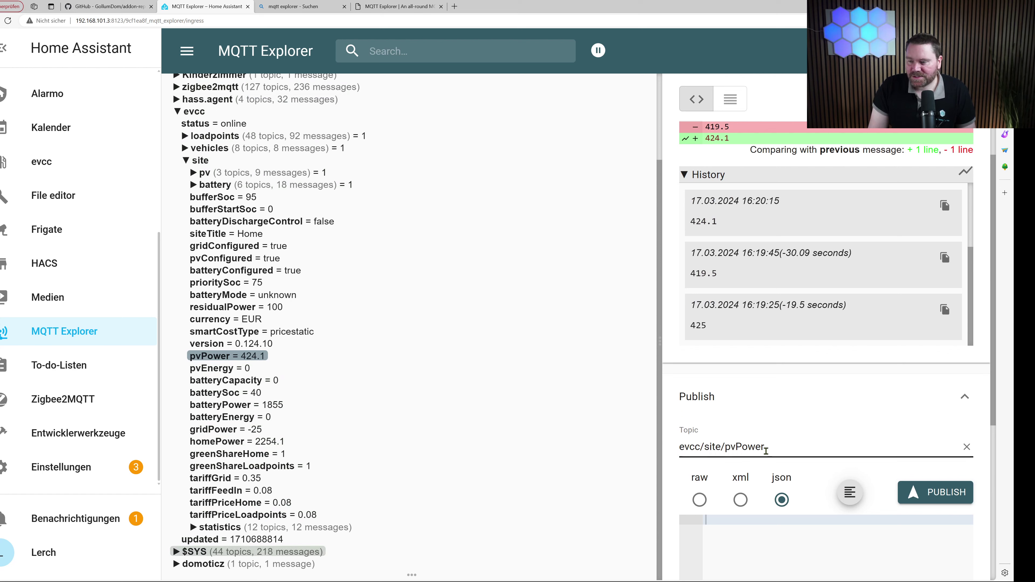
left_click_drag(769, 449, 675, 457)
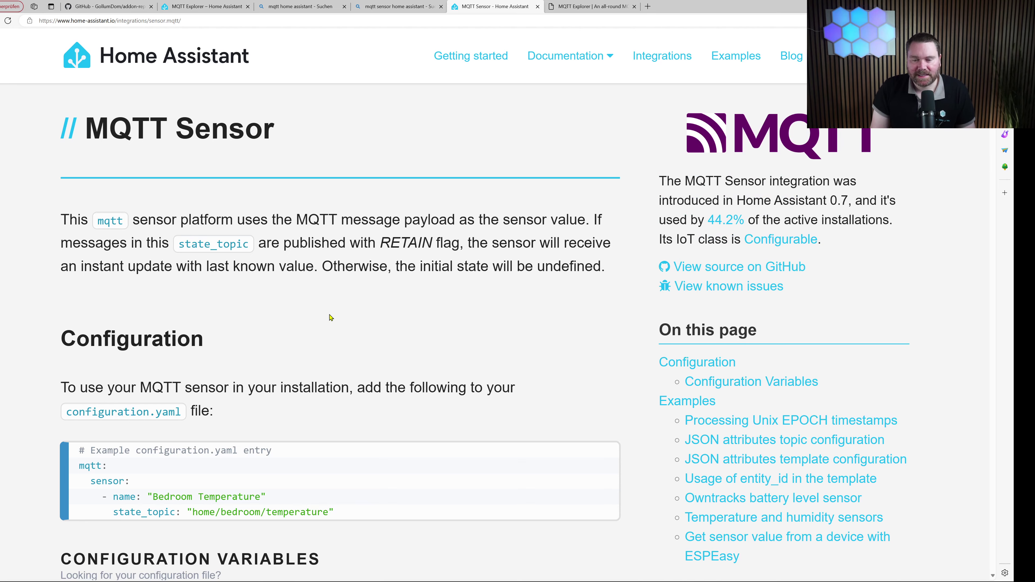
Examine the configuration.yaml example in the MQTT Sensor documentation, focusing on the sensor and state_topic entries.
scroll(330, 317, "down", 3)
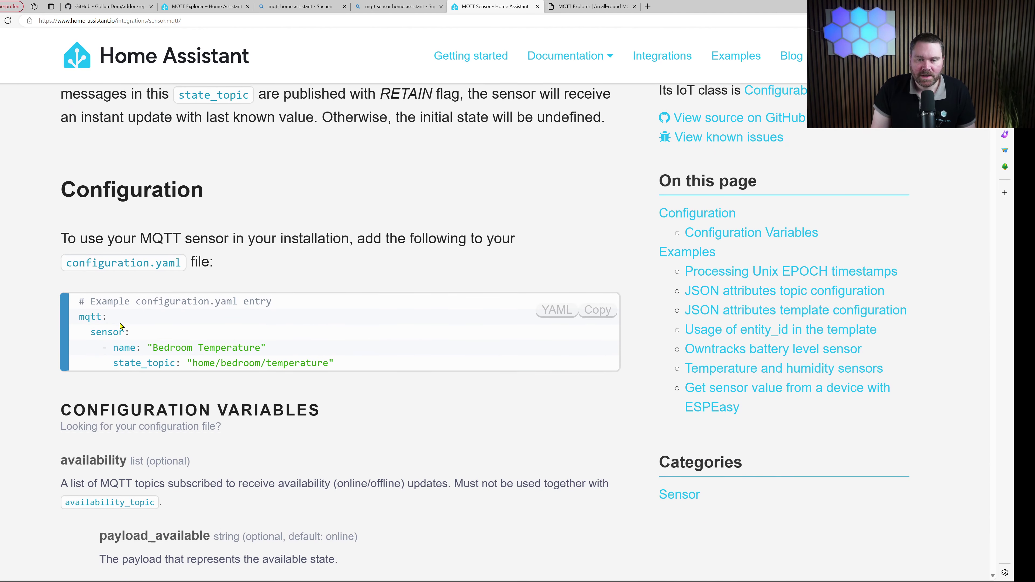
mouse_move(107, 317)
left_mouse_down()
mouse_move(79, 317)
mouse_move(131, 332)
mouse_move(96, 332)
left_mouse_up()
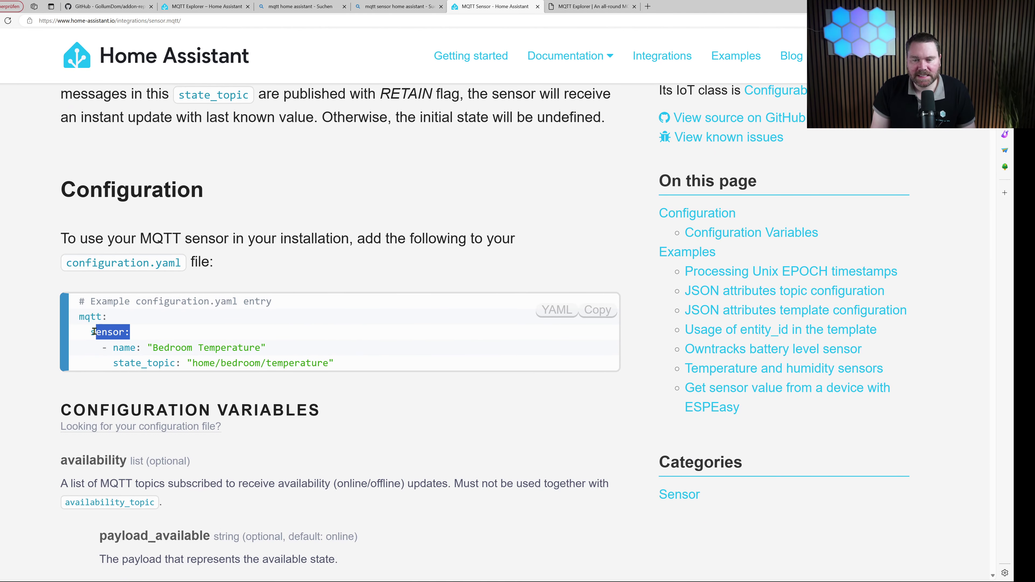
left_click(143, 357)
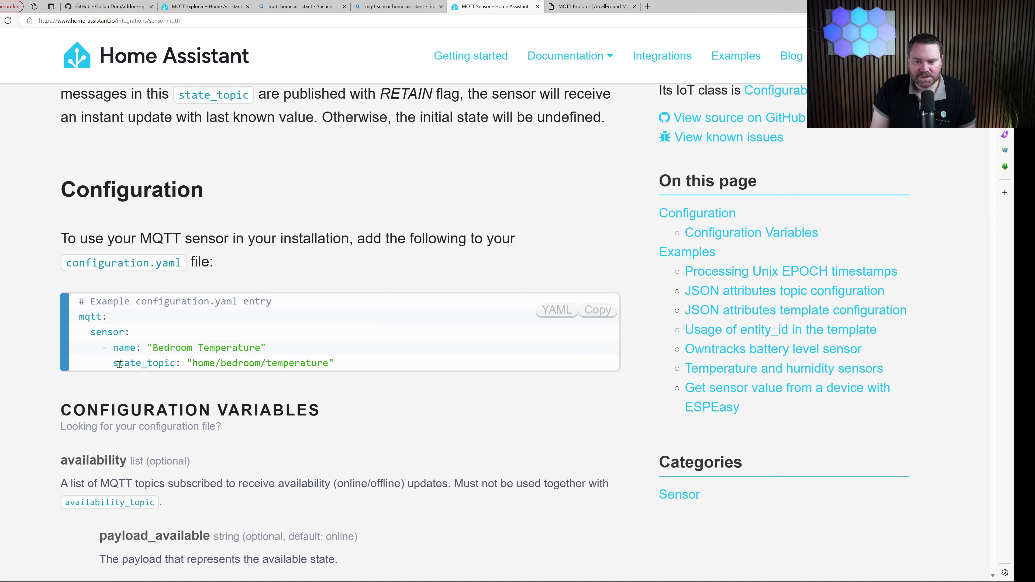
left_click_drag(117, 364, 334, 361)
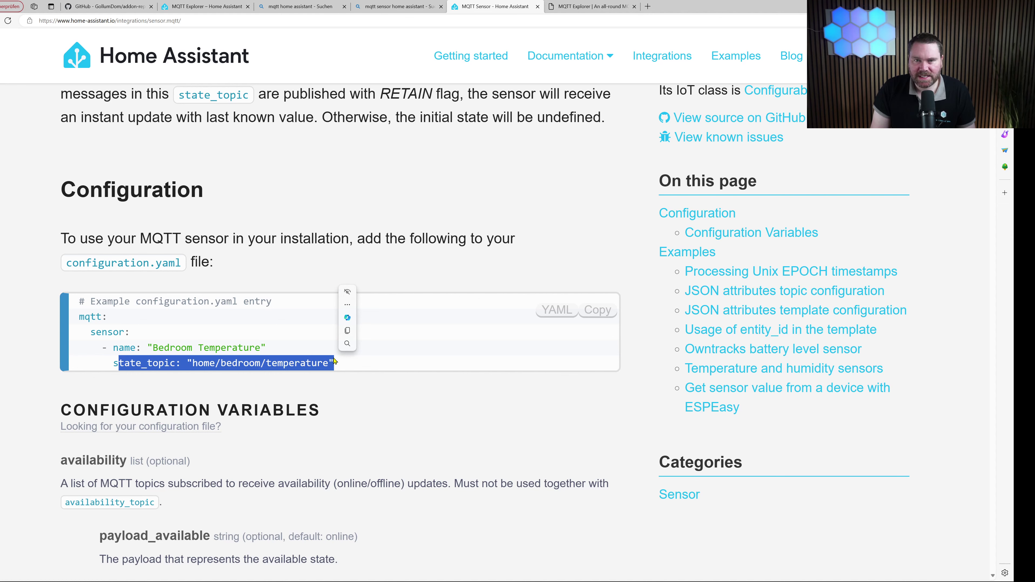
Recheck the pvPower topic path in MQTT Explorer, and read the availability variables in the MQTT Sensor documentation.
left_click(196, 5)
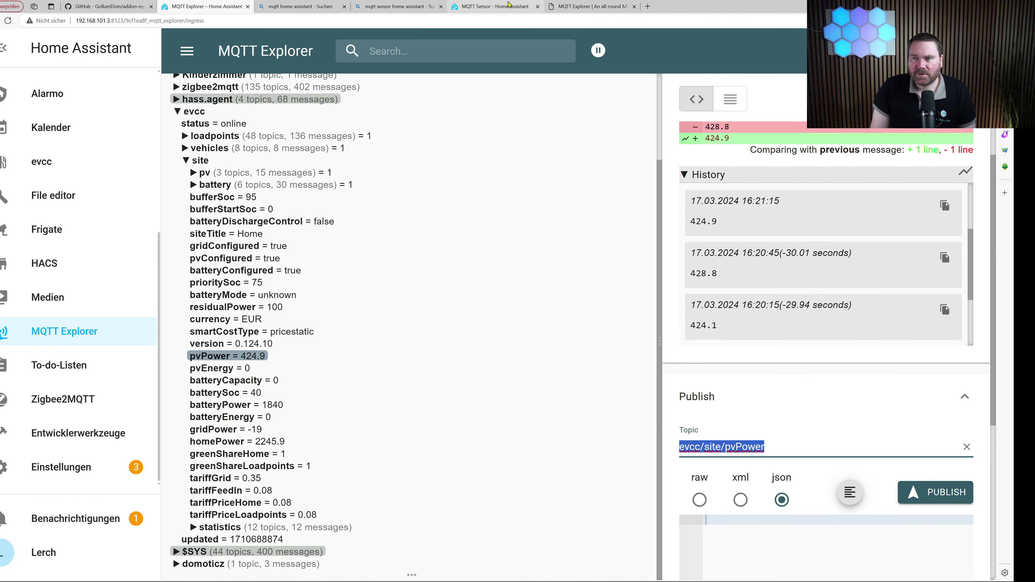
left_click(495, 6)
scroll(349, 328, "down", 3)
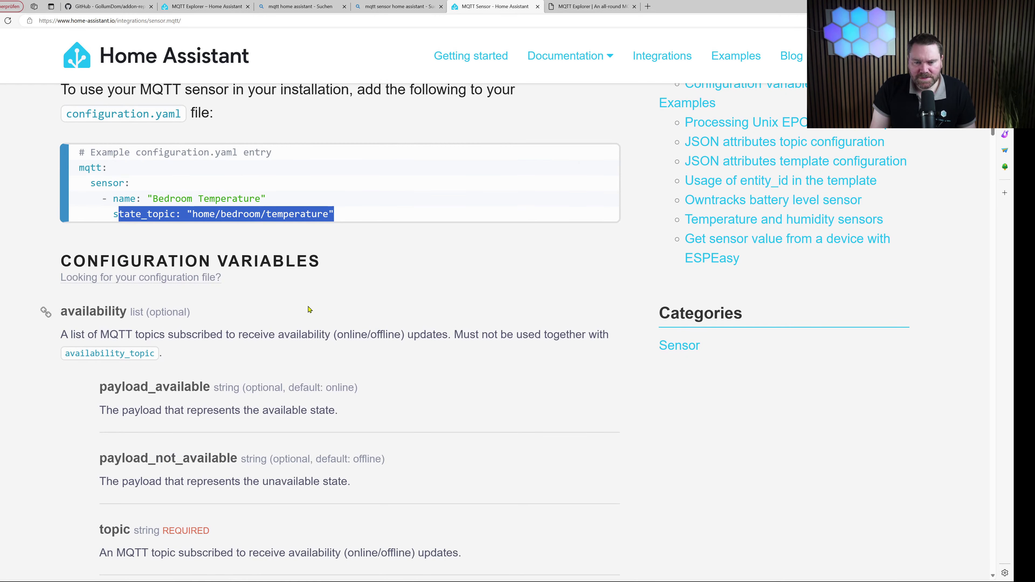
scroll(291, 302, "down", 3)
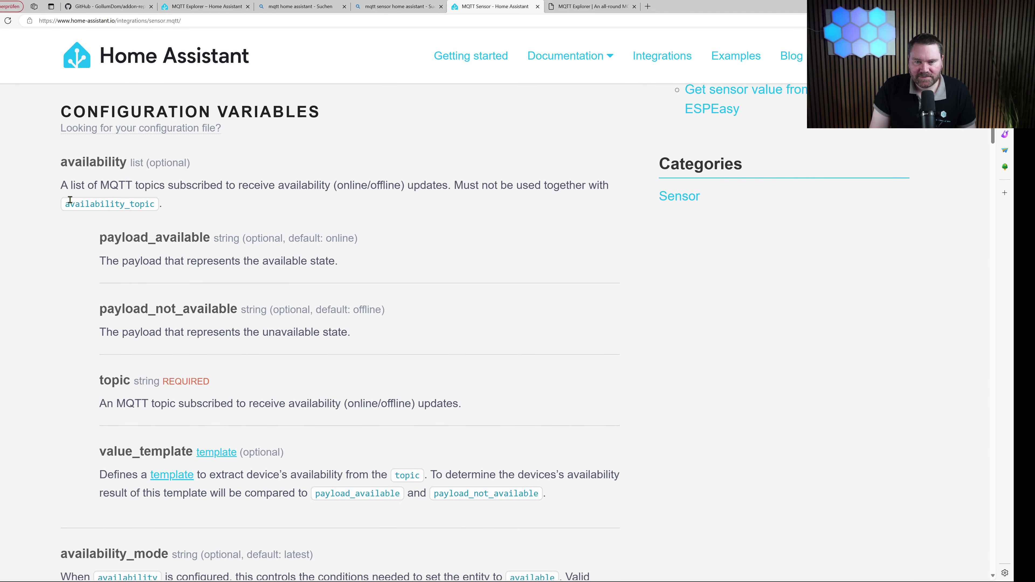
scroll(134, 339, "down", 3)
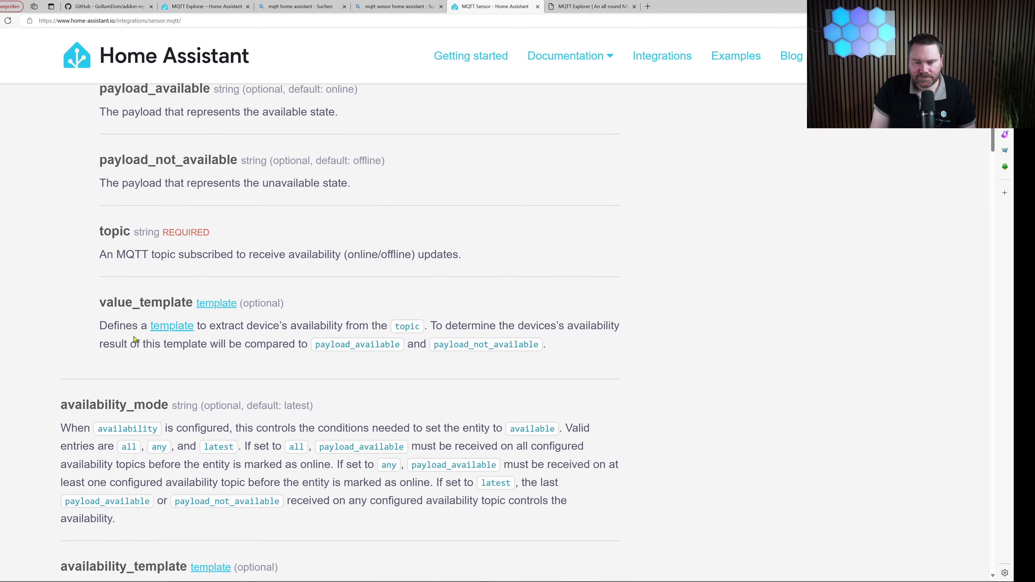
scroll(128, 322, "down", 6)
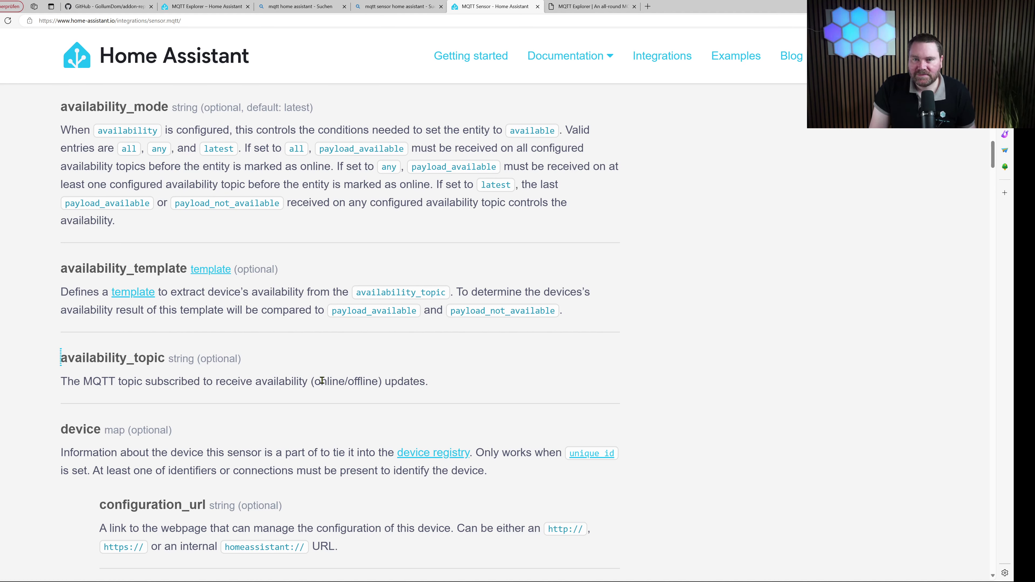
Back in MQTT Explorer, inspect evcc's status topic as a candidate availability topic.
left_click(198, 4)
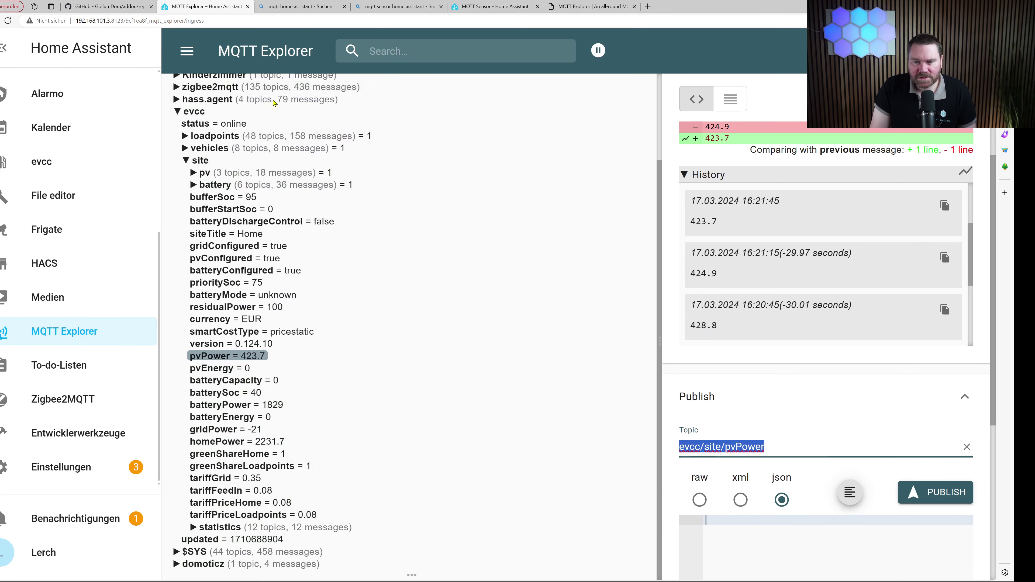
scroll(206, 220, "up", 3)
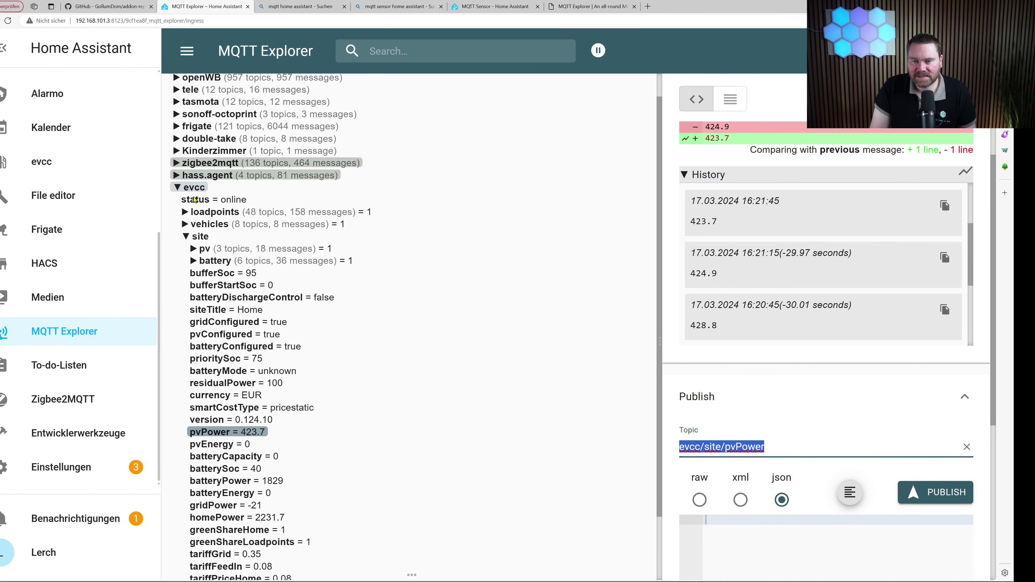
left_click(192, 201)
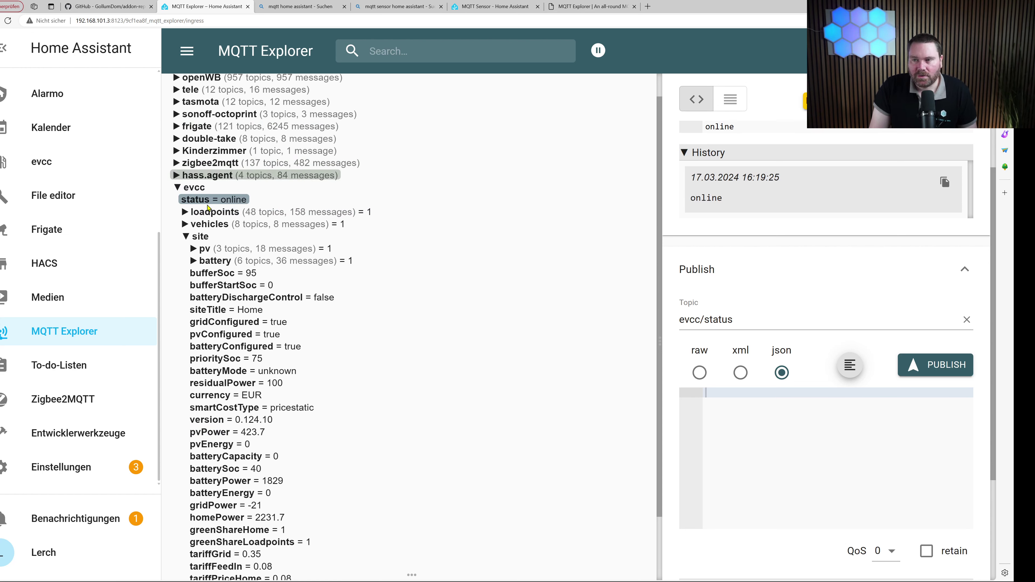
Search the MQTT Sensor documentation page for "value".
left_click(488, 7)
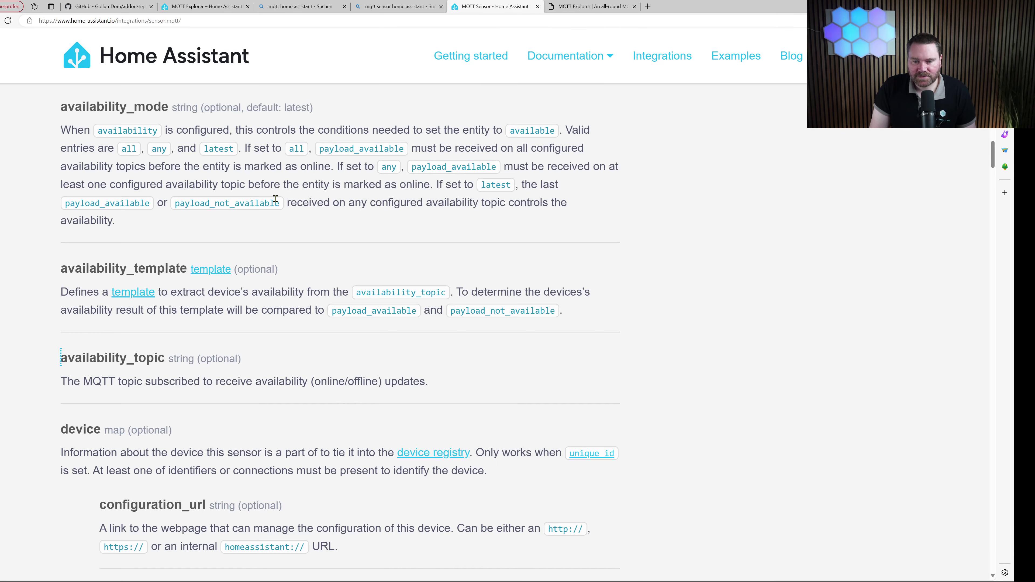
key("ctrl+f")
type("value")
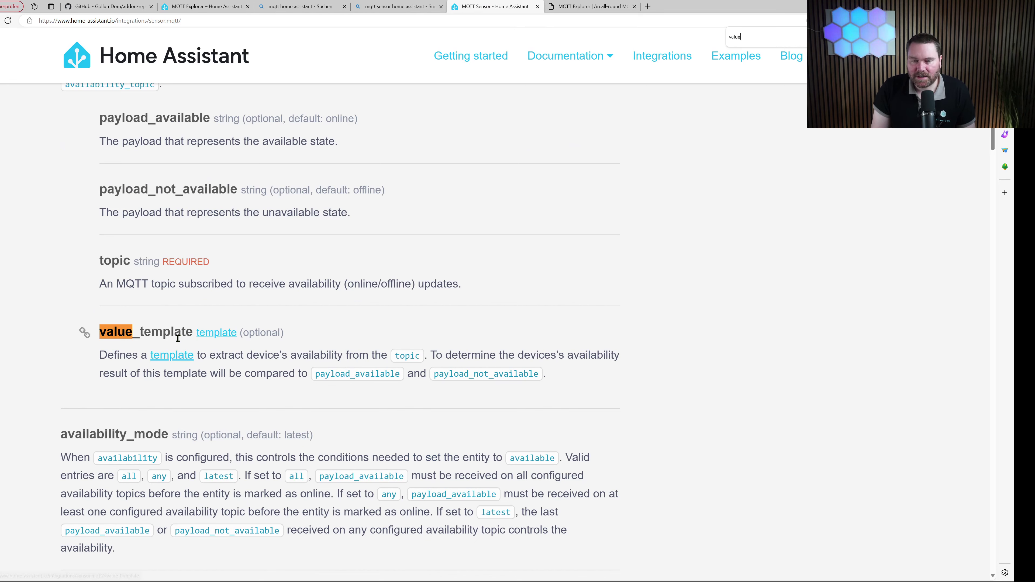
Search the MQTT Sensor documentation page for "uni" and read the description of the unique_id variable.
key("ctrl+a")
type("u")
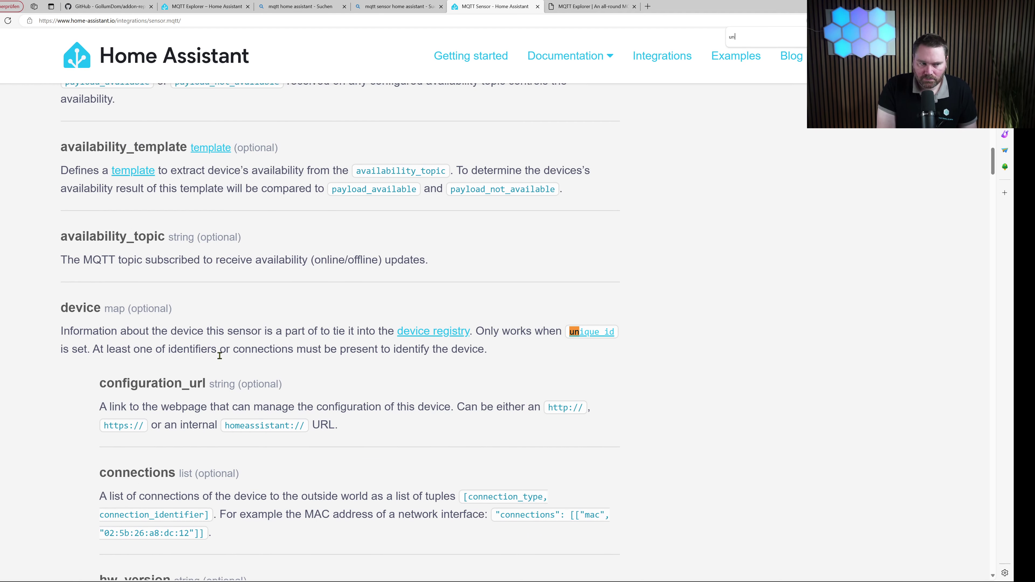
key("Return")
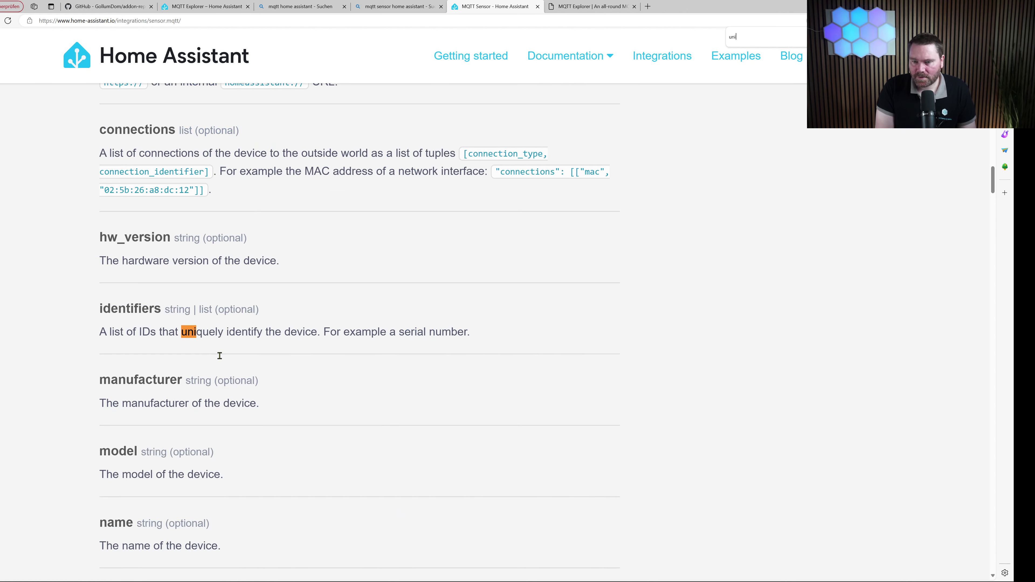
key("Return")
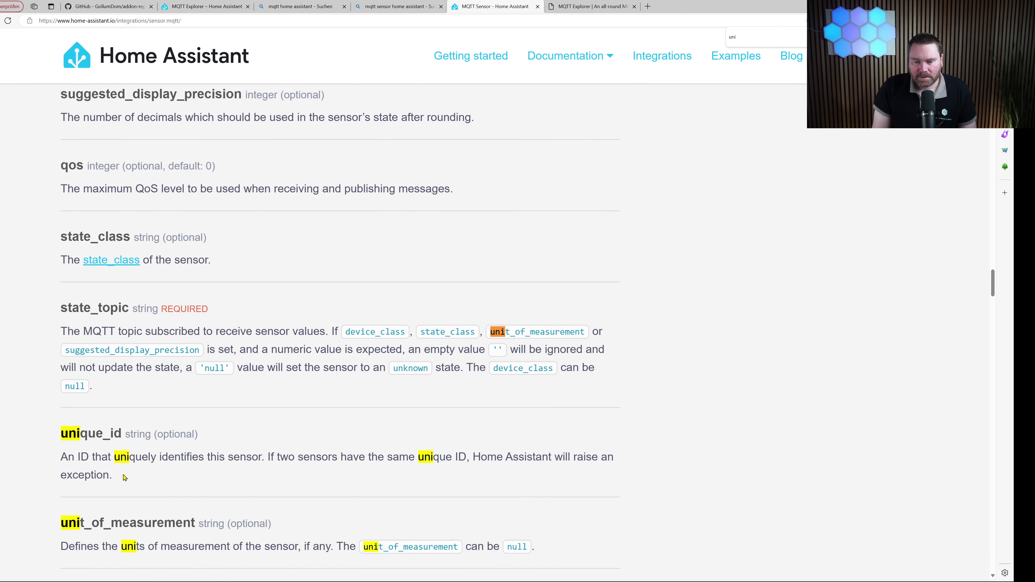
left_click_drag(118, 475, 61, 453)
left_click(161, 486)
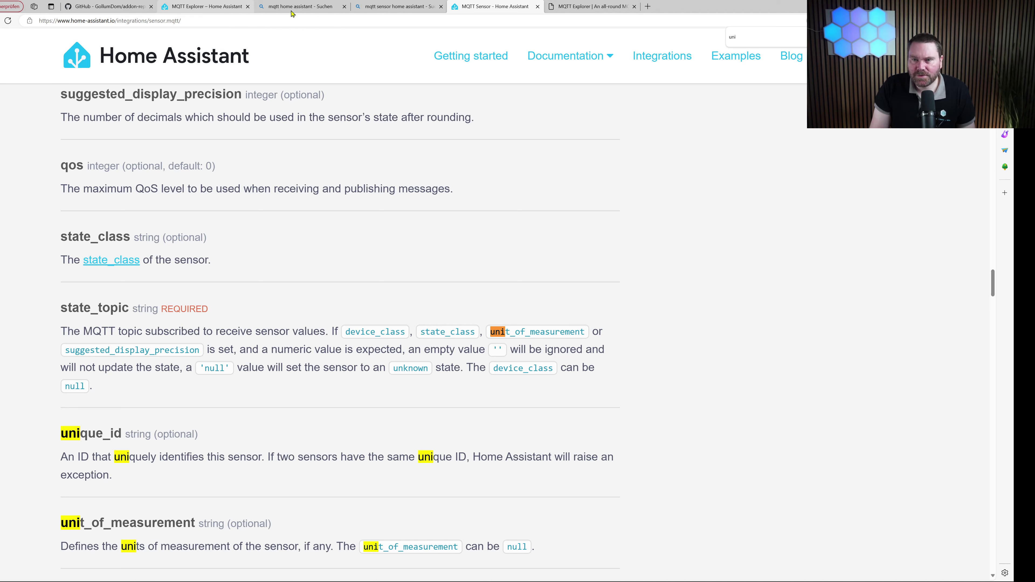
Look up the File editor add-on in Home Assistant's settings, and open configuration.yaml in the File editor at the commented mqtt line.
mouse_move(294, 10)
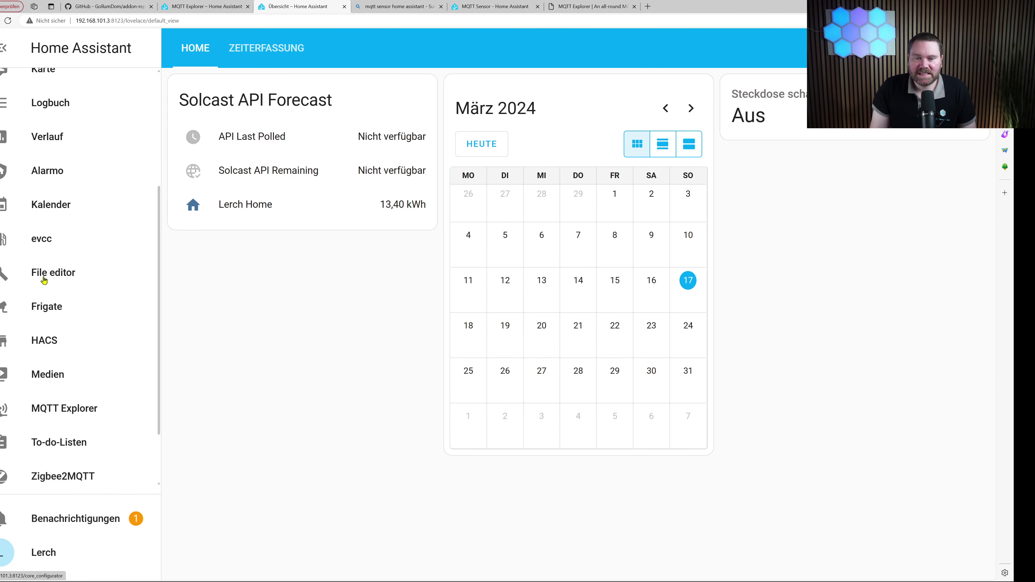
scroll(44, 281, "down", 2)
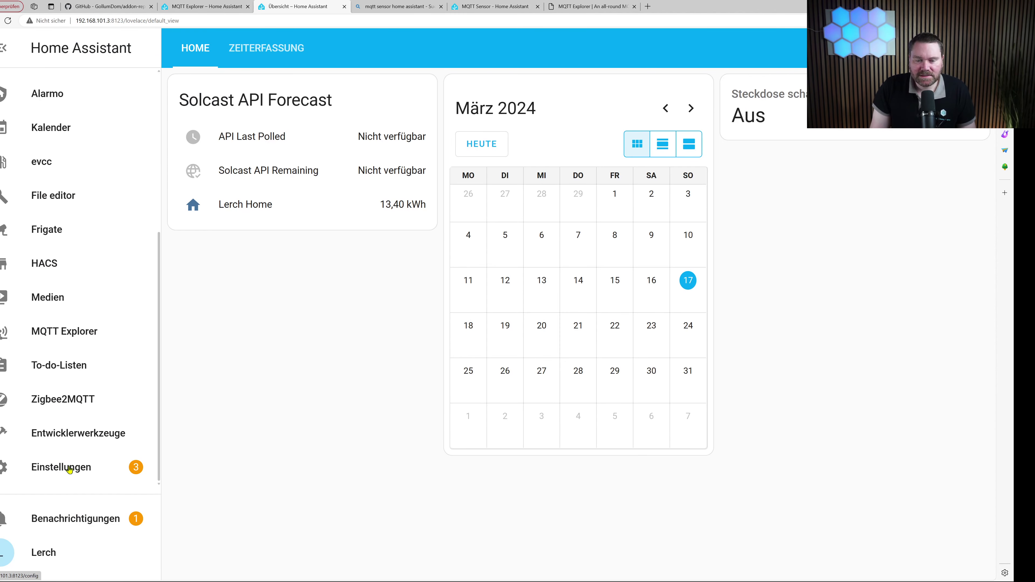
left_click(78, 467)
left_click(391, 509)
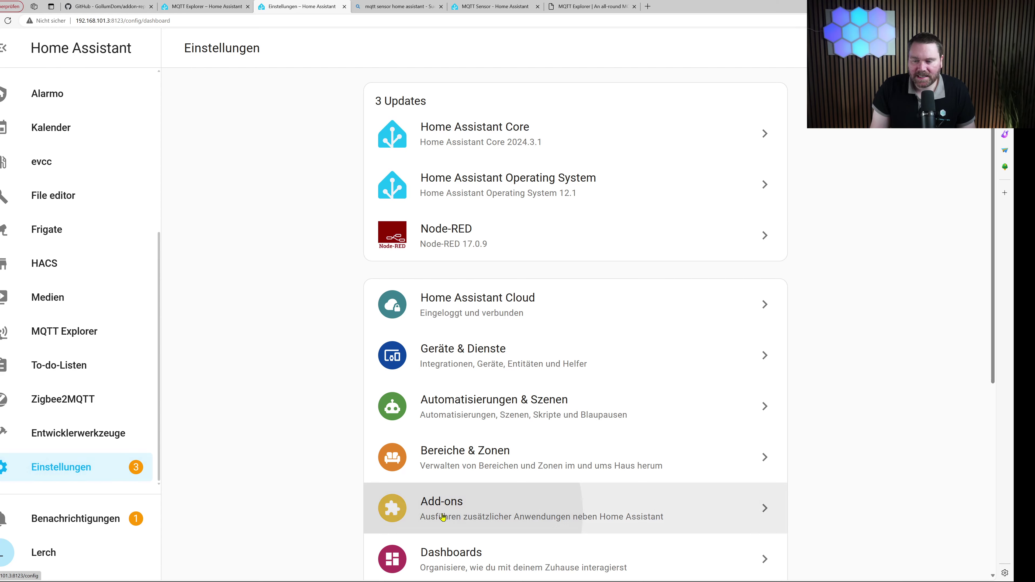
type("file")
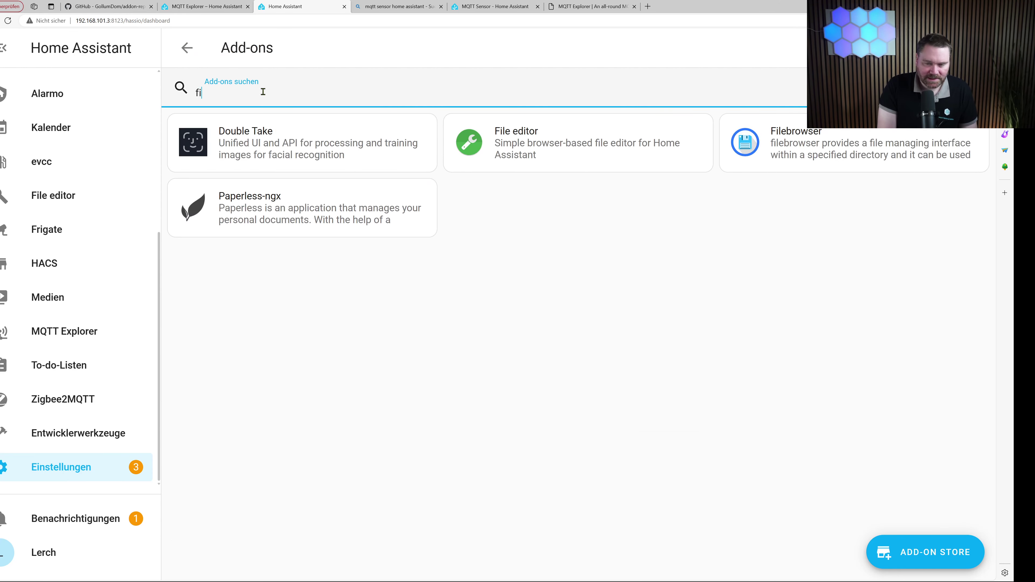
left_click(289, 149)
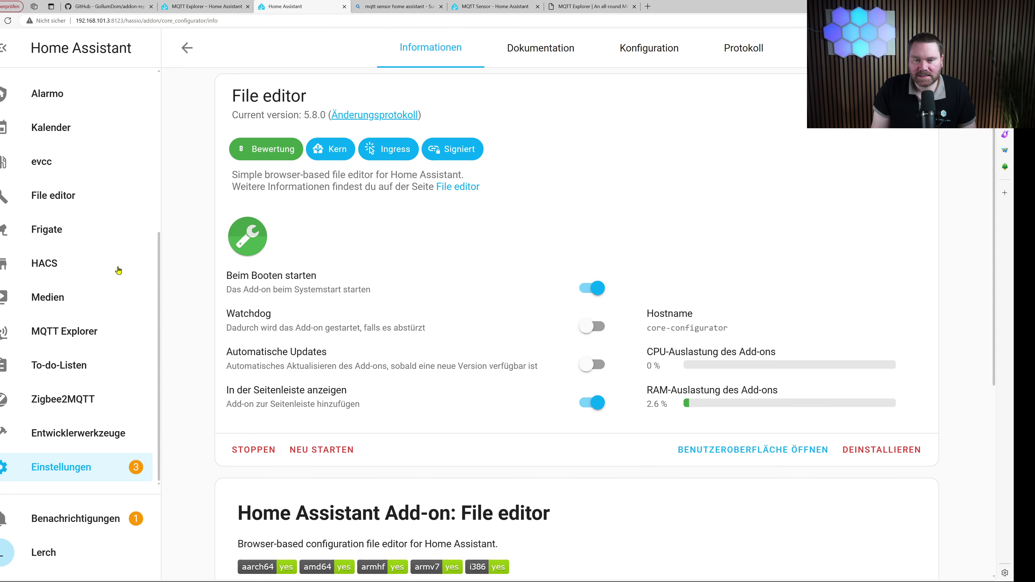
left_click(50, 200)
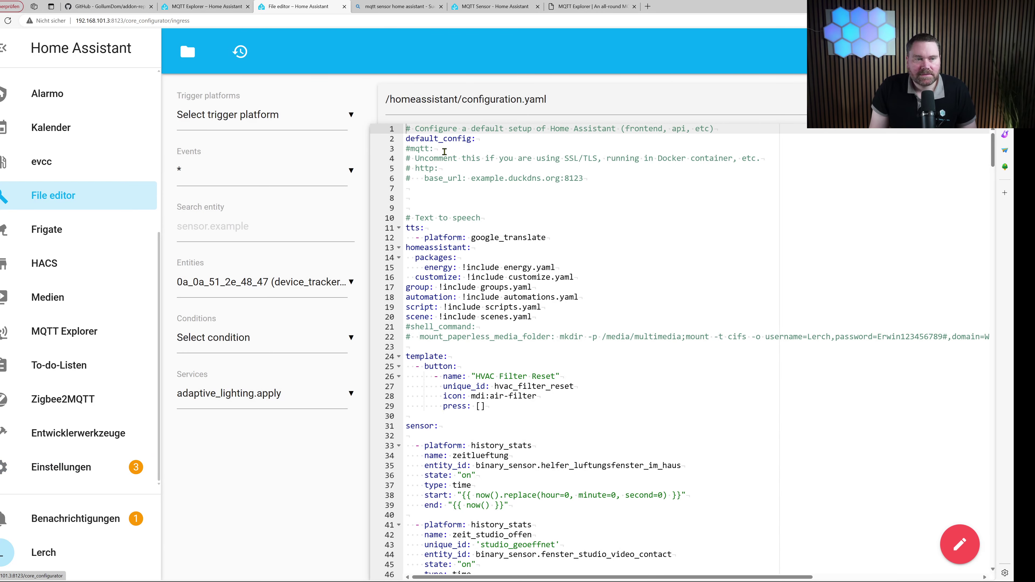
left_click_drag(443, 151, 403, 145)
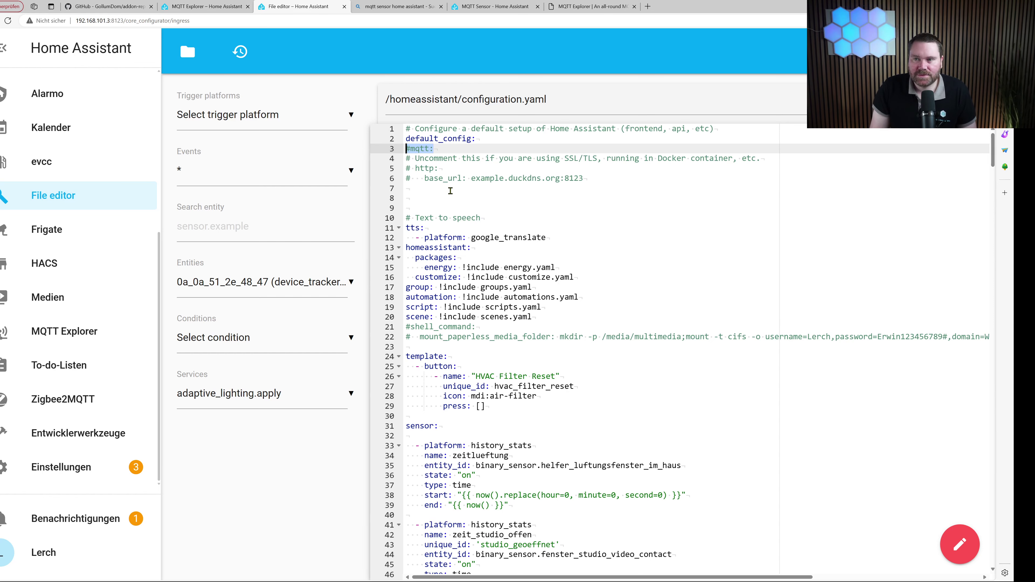
Copy the example sensor entry, from mqtt: through state_topic, out of the MQTT Sensor documentation's Configuration section.
left_click(191, 6)
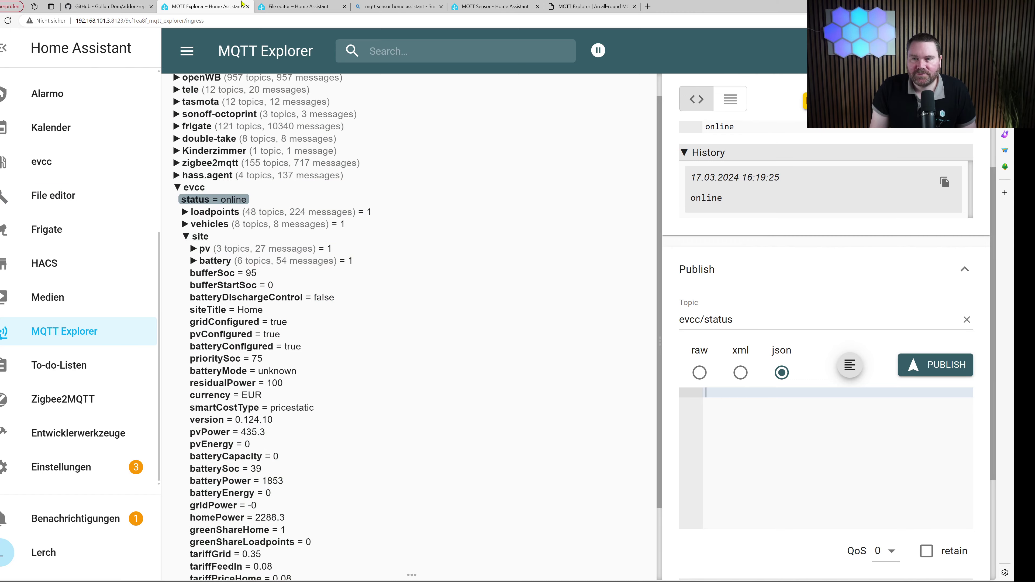
left_click(476, 7)
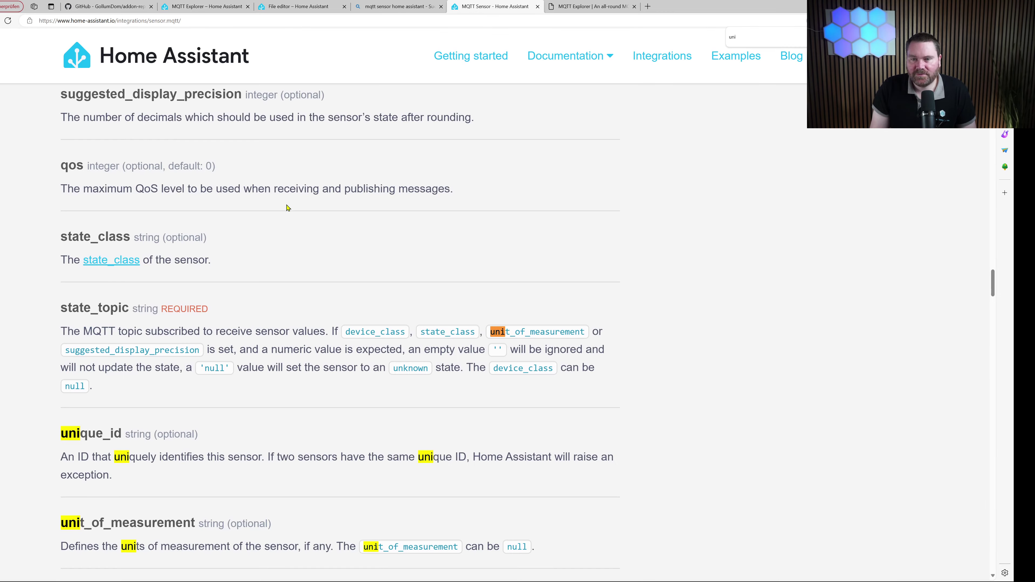
scroll(287, 207, "up", 15)
scroll(287, 208, "up", 15)
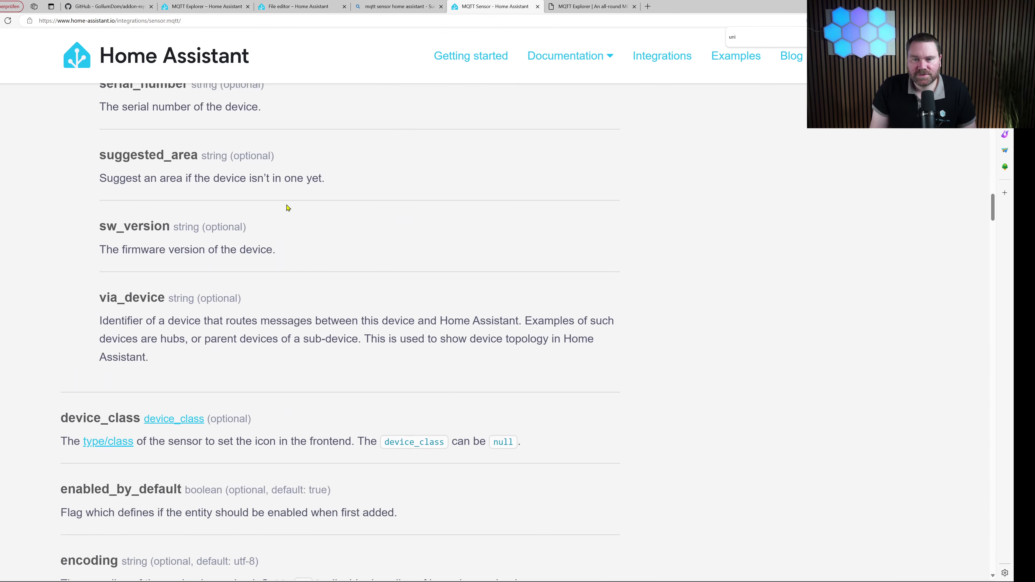
scroll(287, 207, "up", 15)
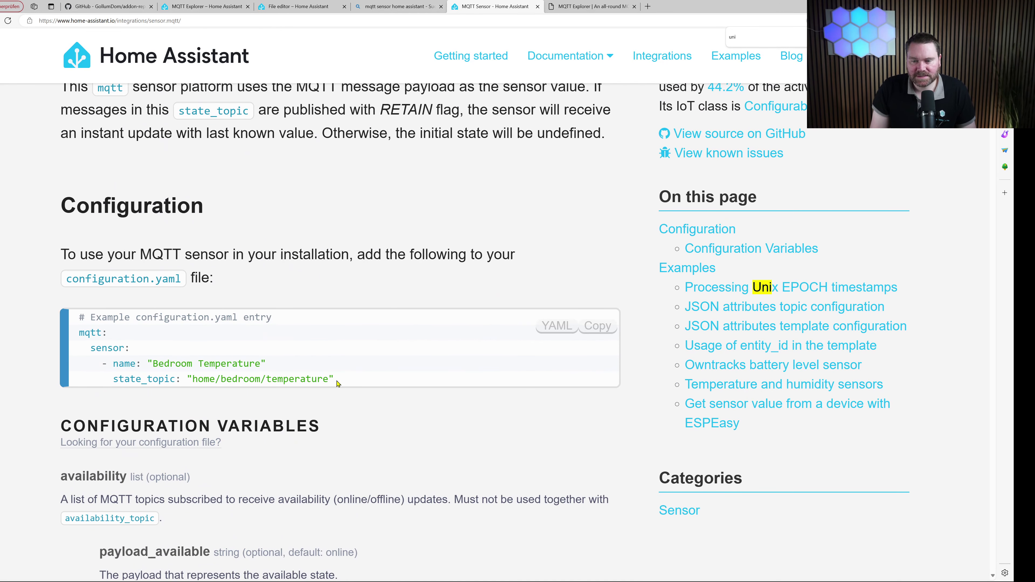
left_click_drag(338, 383, 54, 342)
key("ctrl+c")
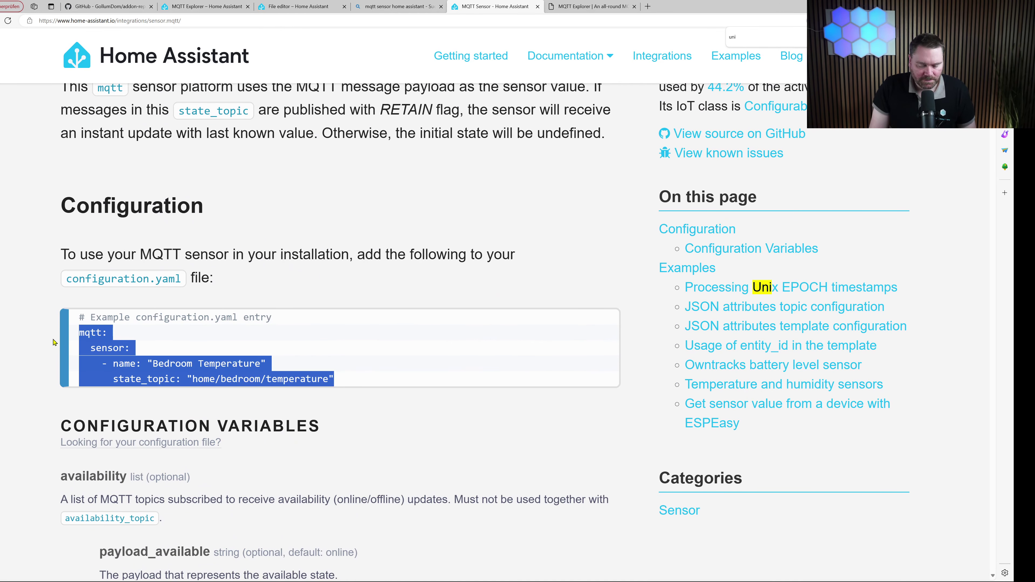
Replace the commented #mqtt: line in configuration.yaml with the copied example sensor entry.
left_click(278, 5)
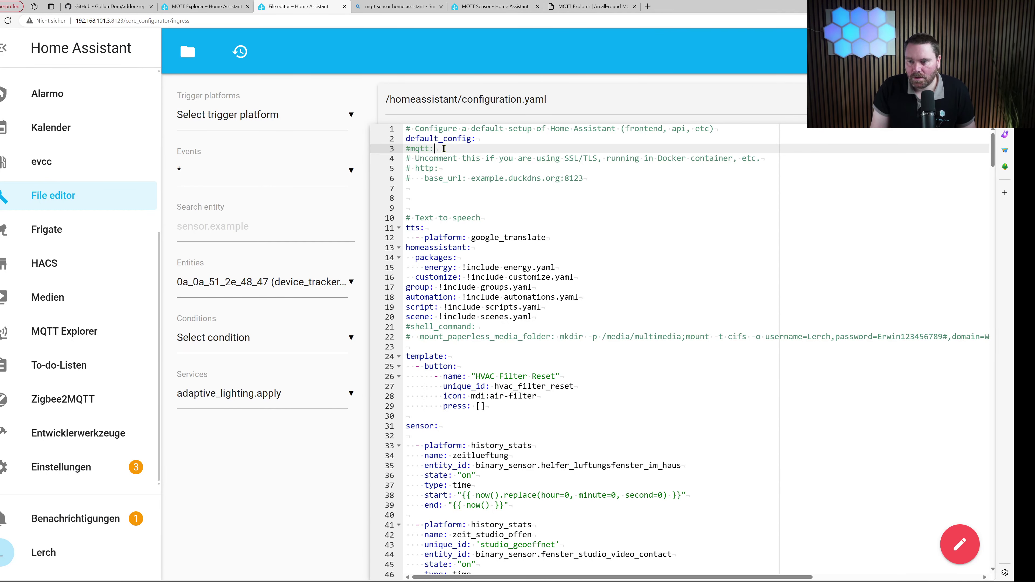
left_click_drag(443, 151, 399, 149)
key("ctrl+v")
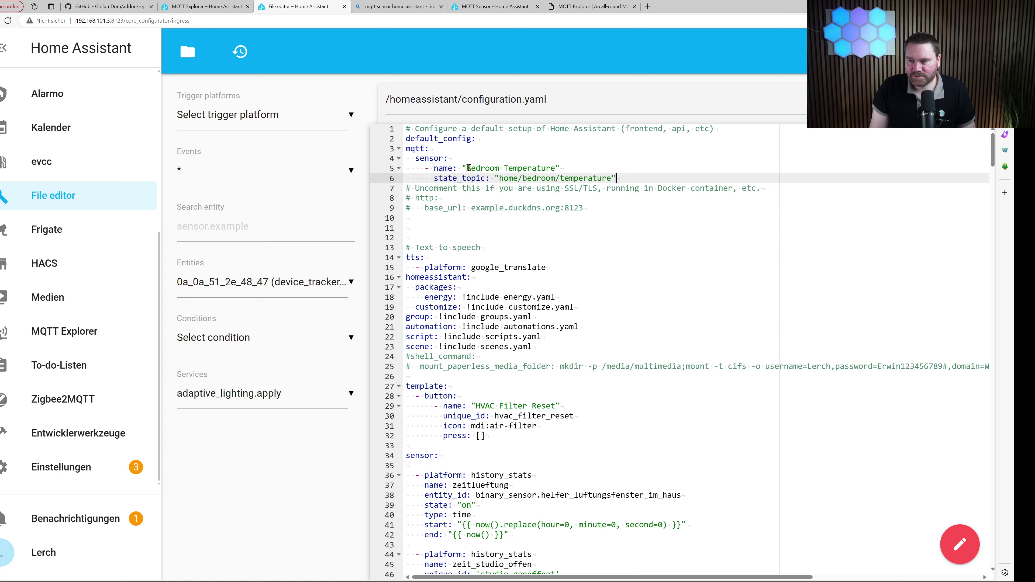
Change the MQTT sensor's name in configuration.yaml to "PV Leistung".
left_click_drag(467, 168, 555, 167)
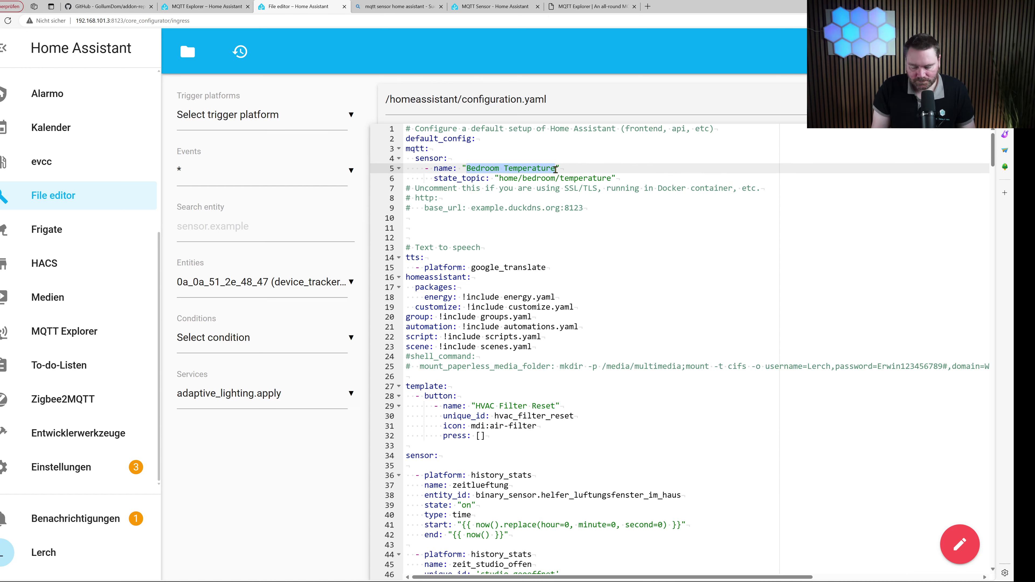
type("PV Le")
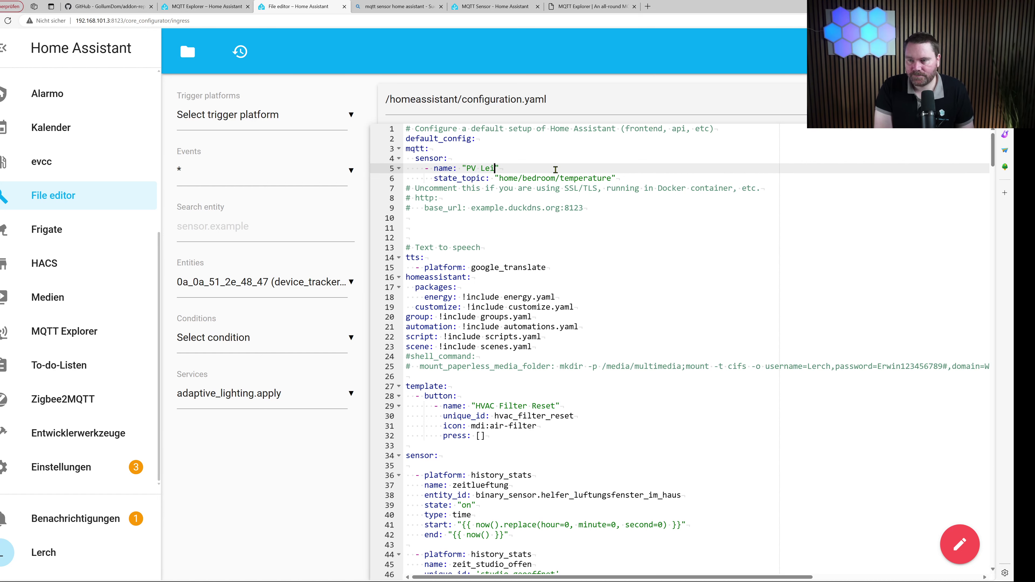
type("isu")
key("BackSpace")
type("tung")
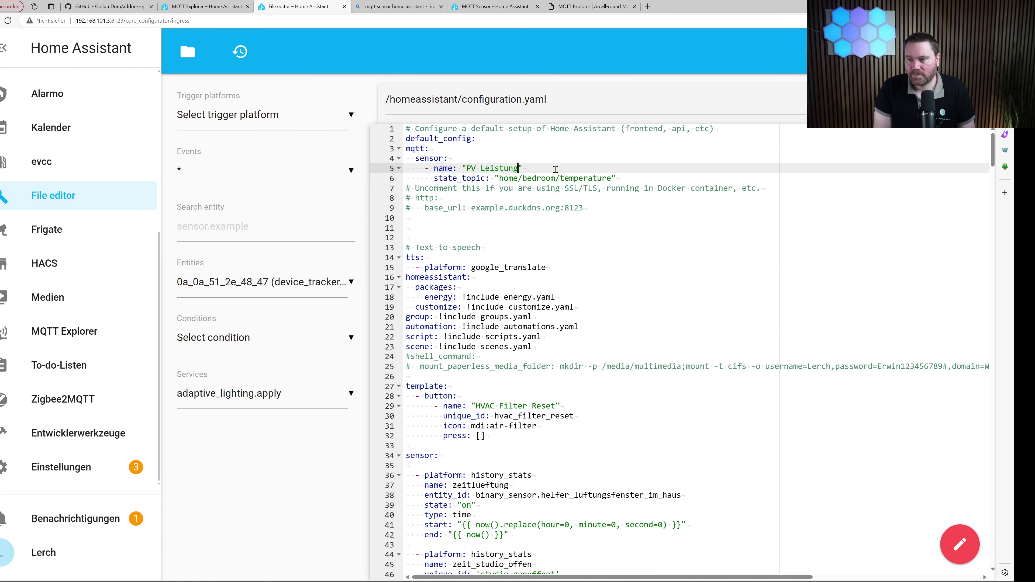
Add the line unique_id: evcc_pv_leistung_w beneath the name of the PV Leistung sensor.
key("Return")
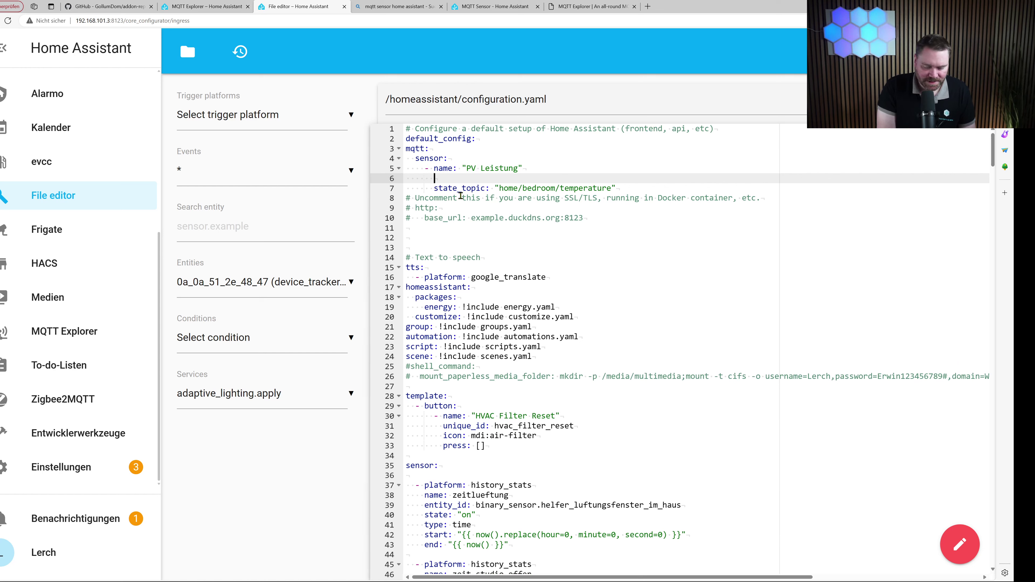
type("unique")
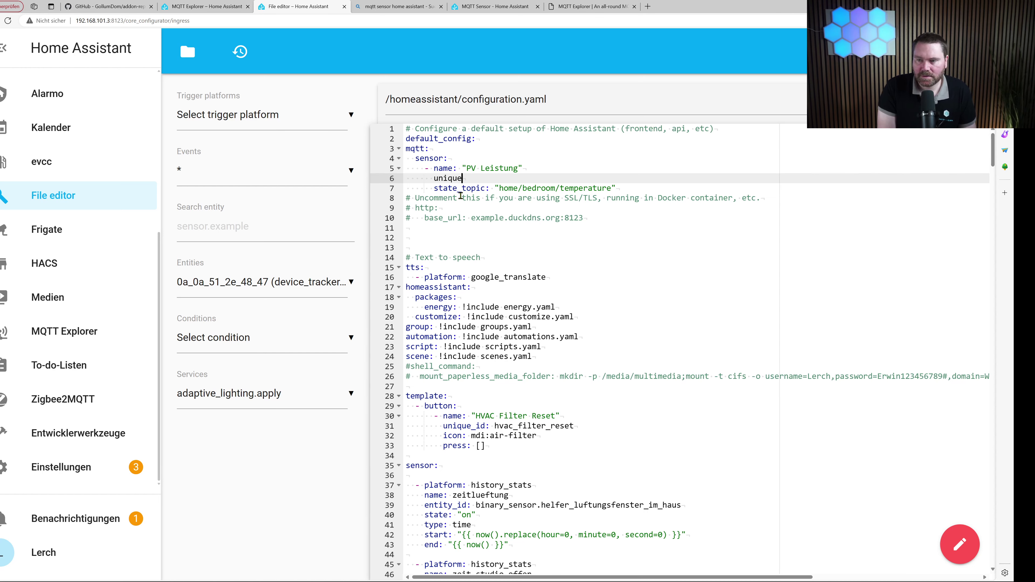
type("_id: ")
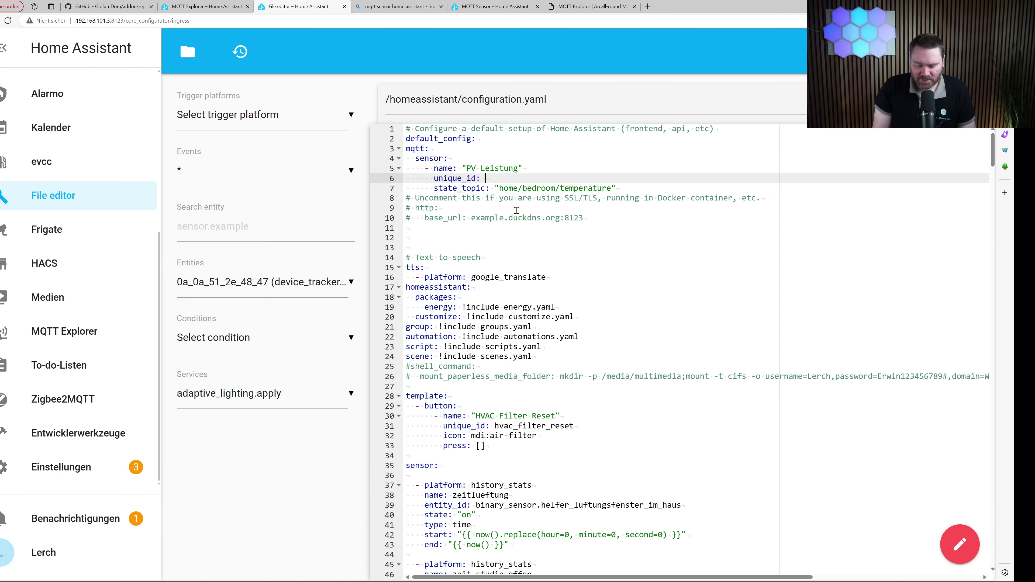
type("evcc_p")
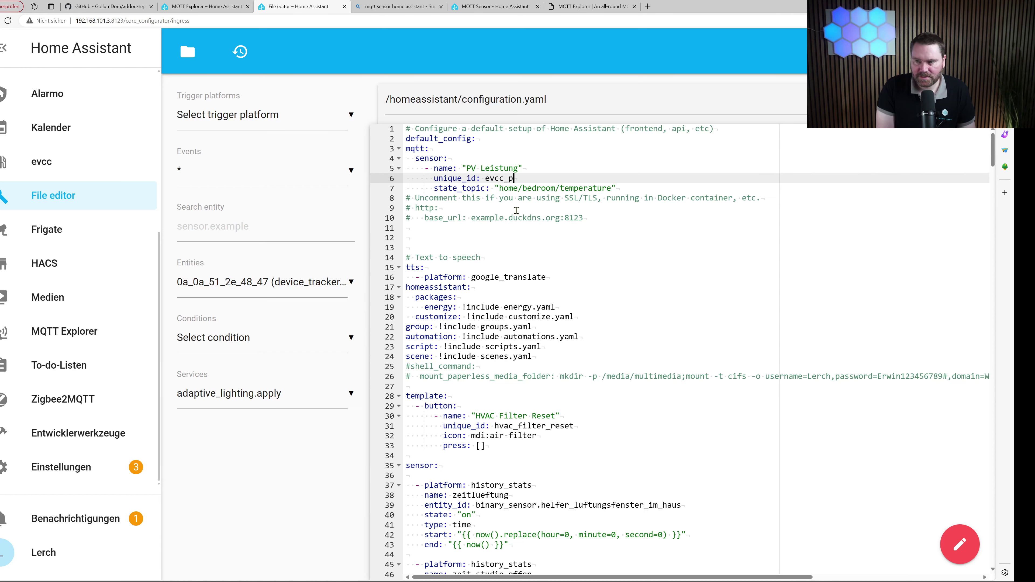
type("v_leistung")
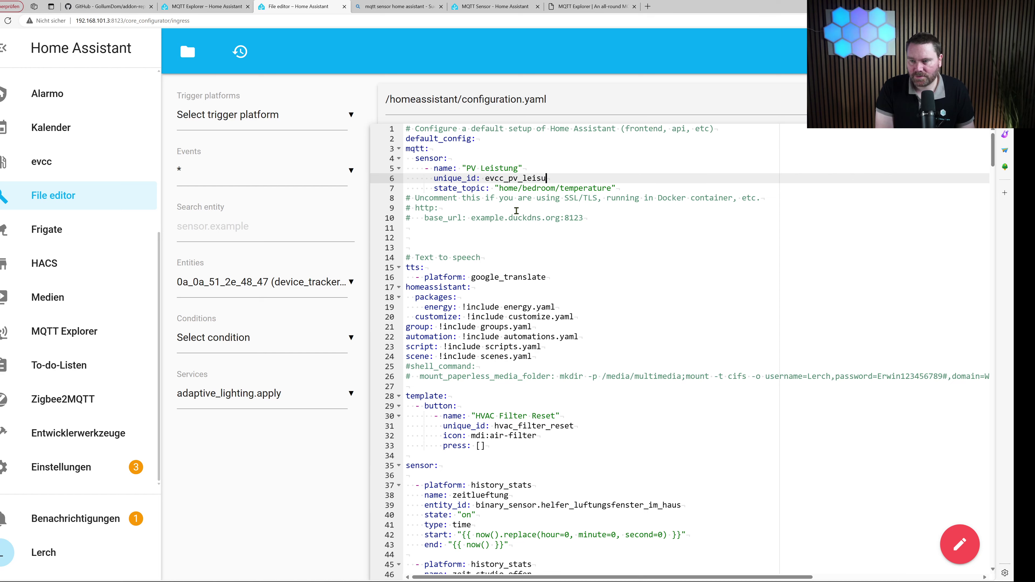
type("_w")
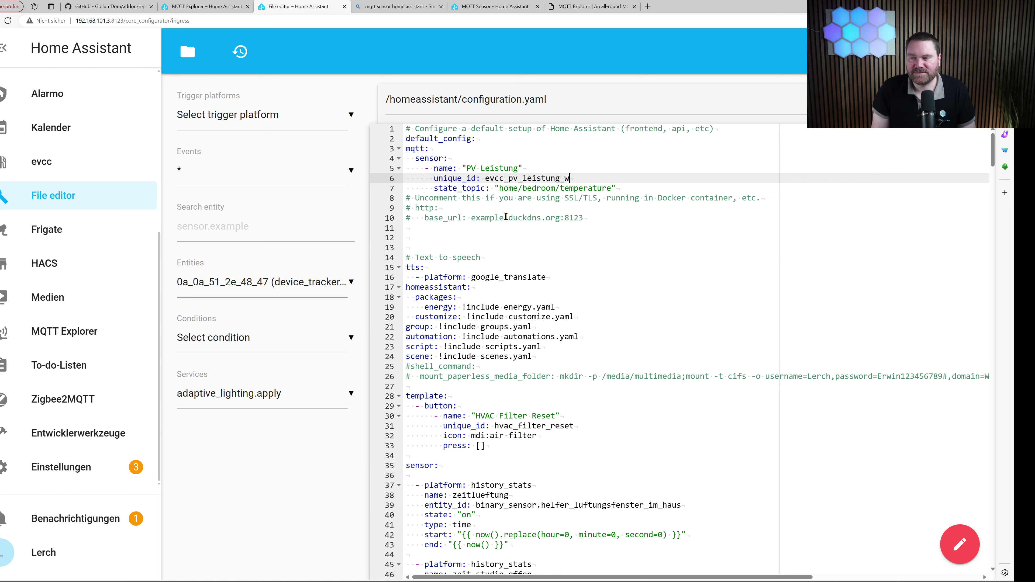
Select evcc's pvPower topic in MQTT Explorer and copy its full topic path, evcc/site/pvPower.
left_click(505, 188)
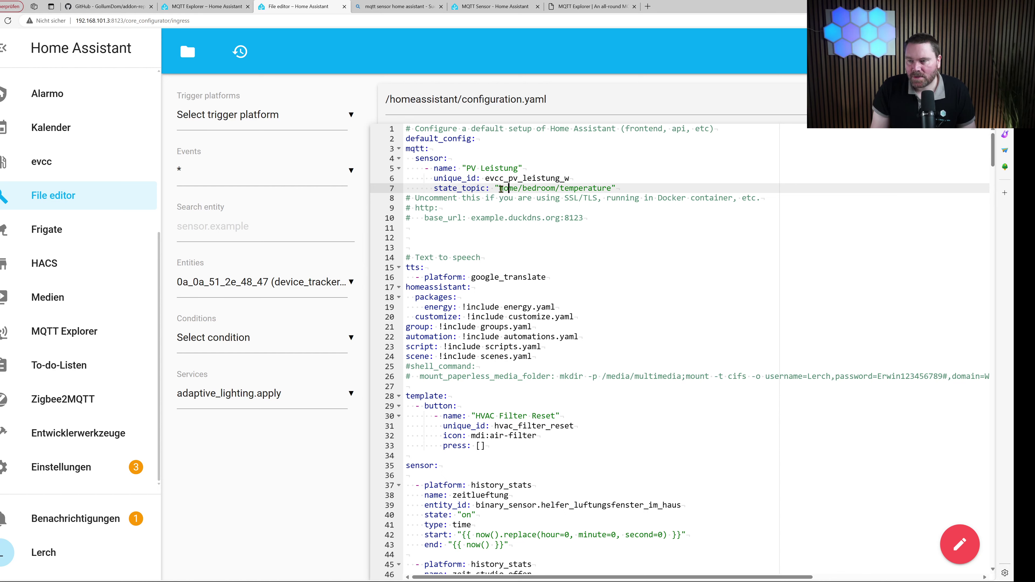
left_click(204, 7)
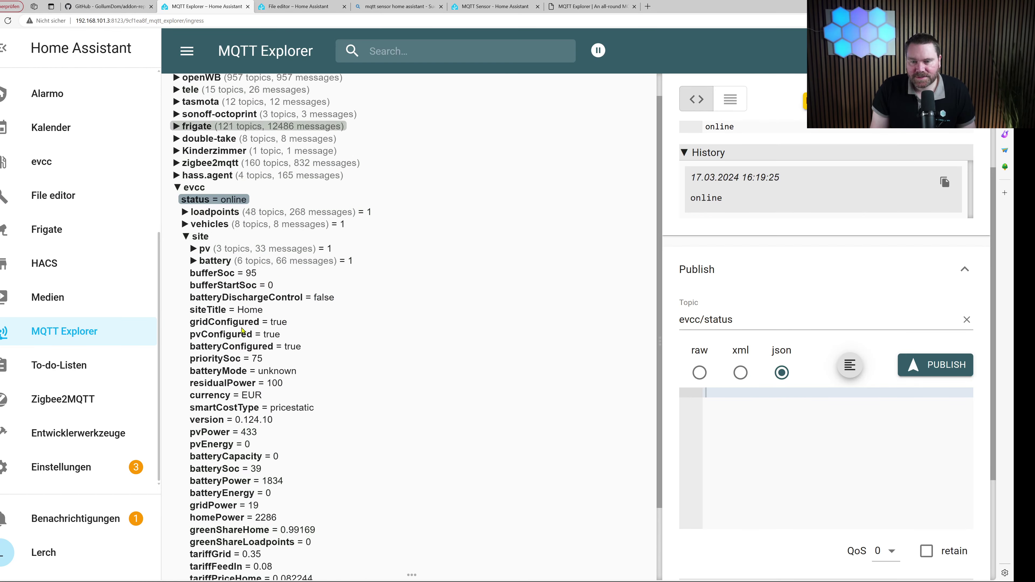
left_click(252, 344)
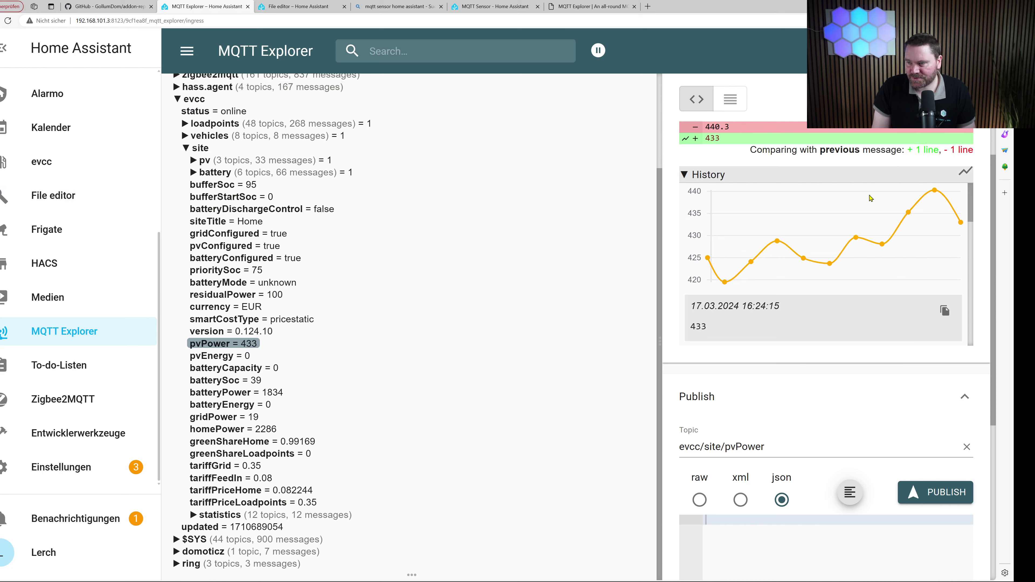
scroll(916, 244, "down", 1)
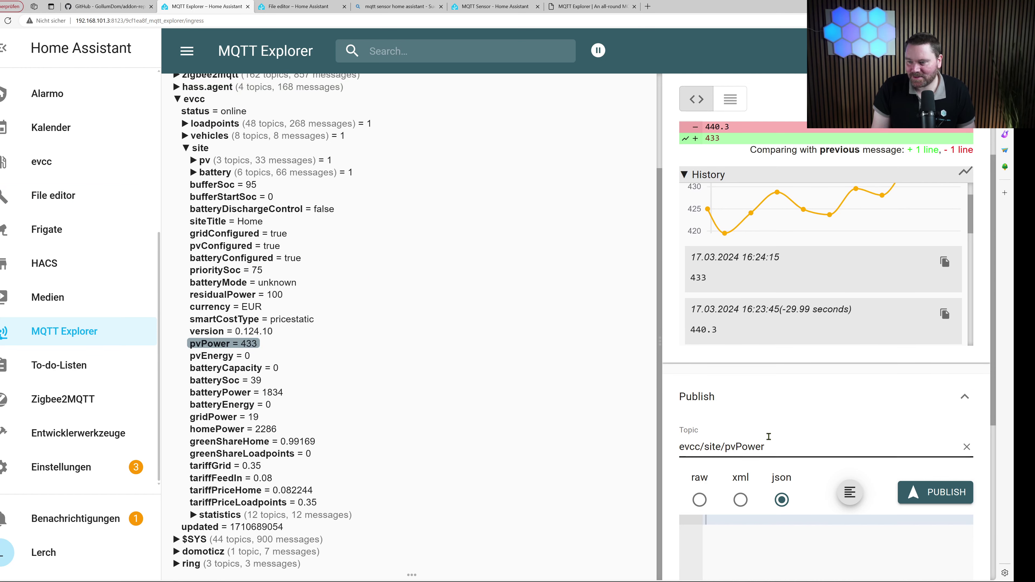
left_click_drag(777, 448, 674, 445)
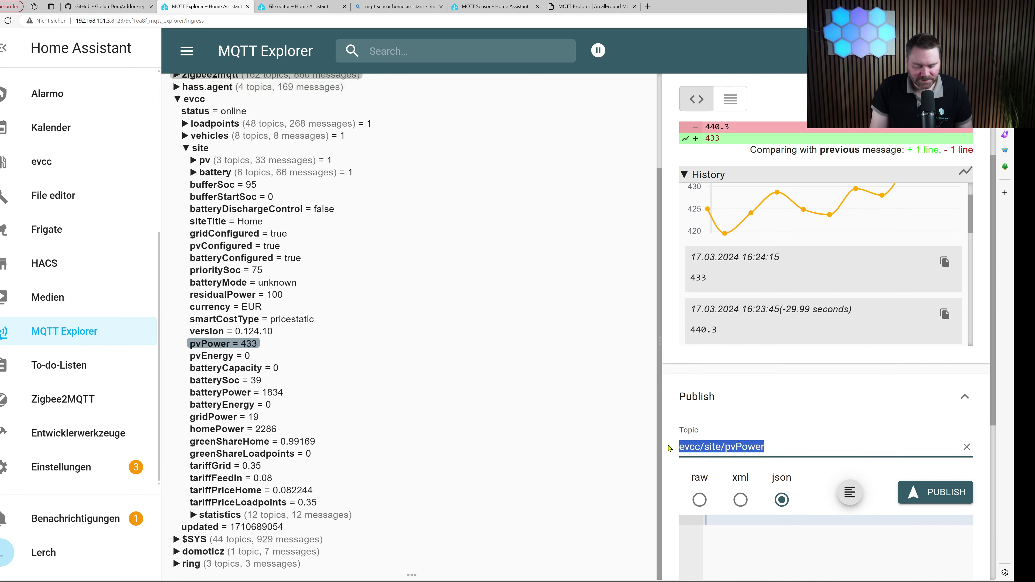
Back in configuration.yaml, set the PV Leistung sensor's state_topic to "evcc/site/pvPower" and add an empty line below it.
left_click(298, 6)
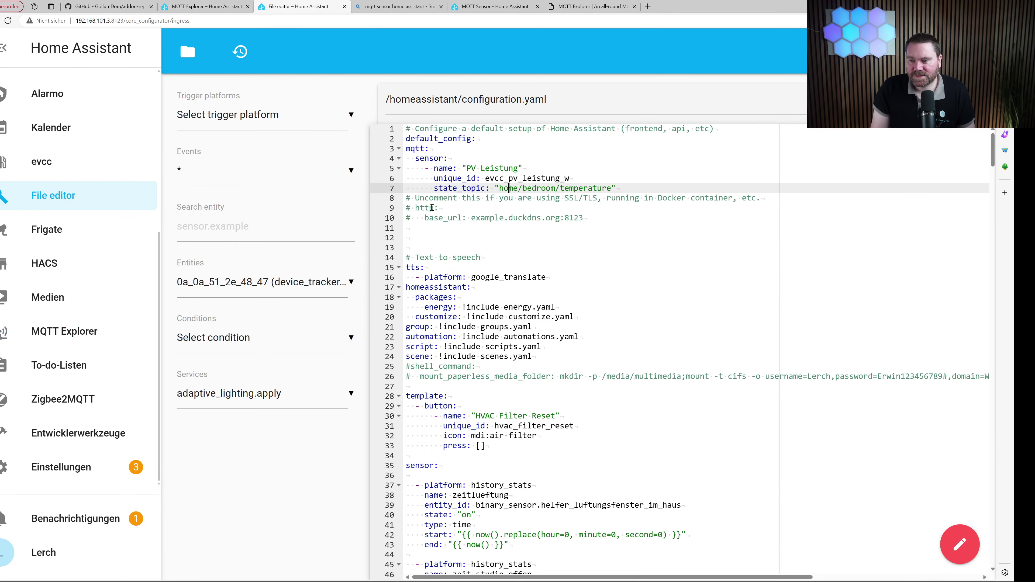
left_click_drag(498, 189, 615, 189)
key("ctrl+v")
key("End")
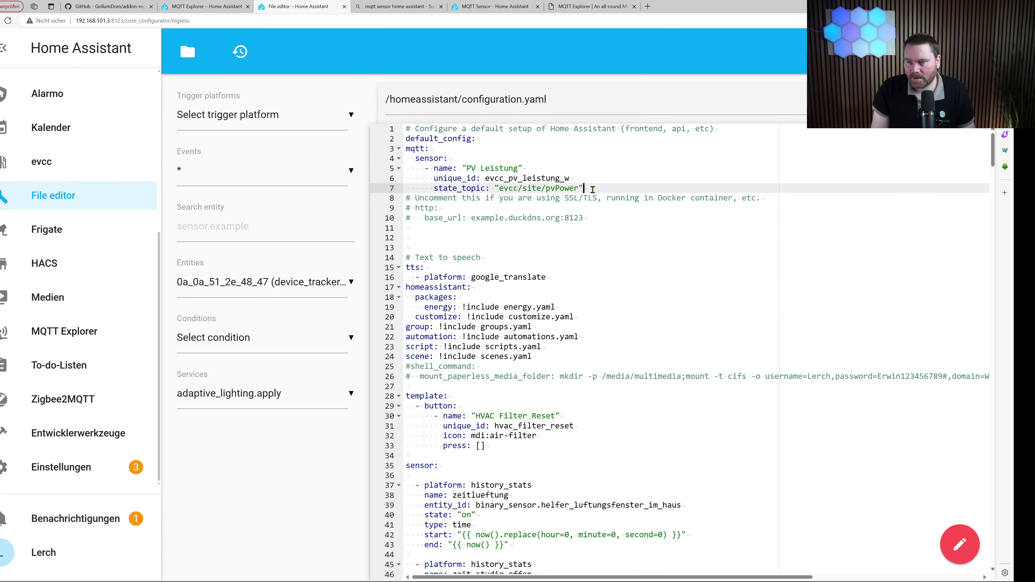
key("Return")
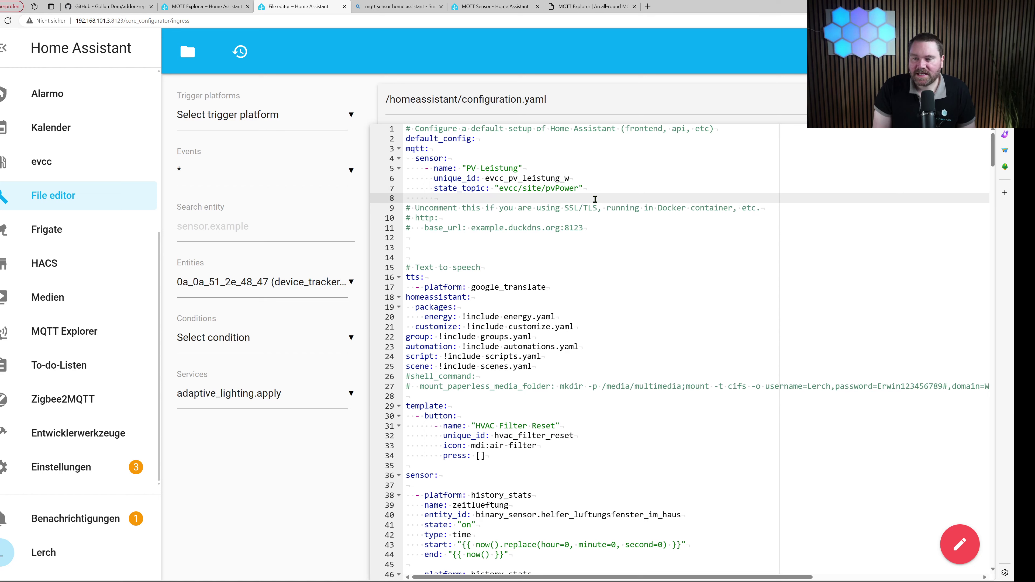
Add a value_template line beneath the PV Leistung sensor's state_topic, containing an empty quoted expression in double braces, {{""}}.
type("v")
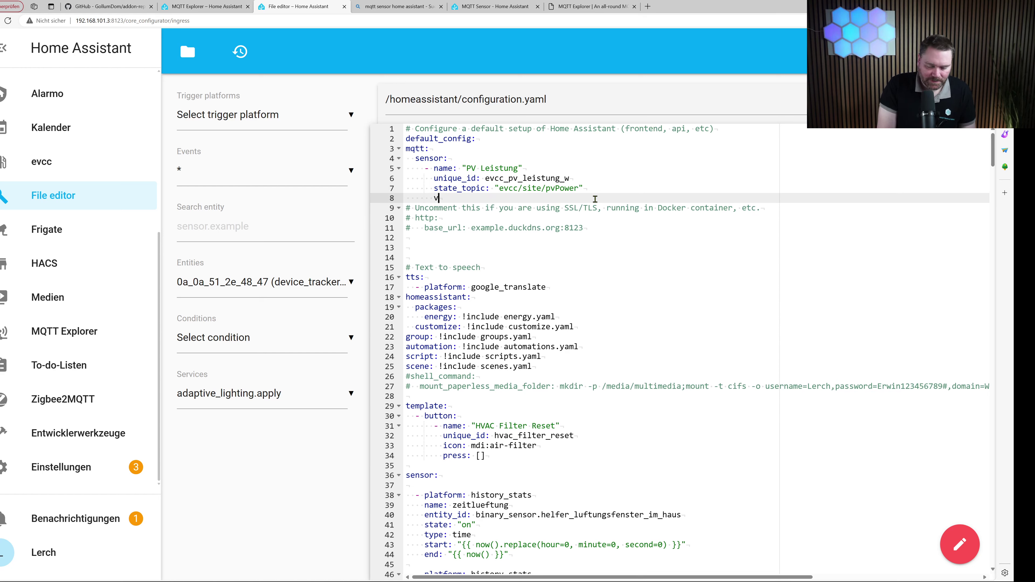
type("alue_tem")
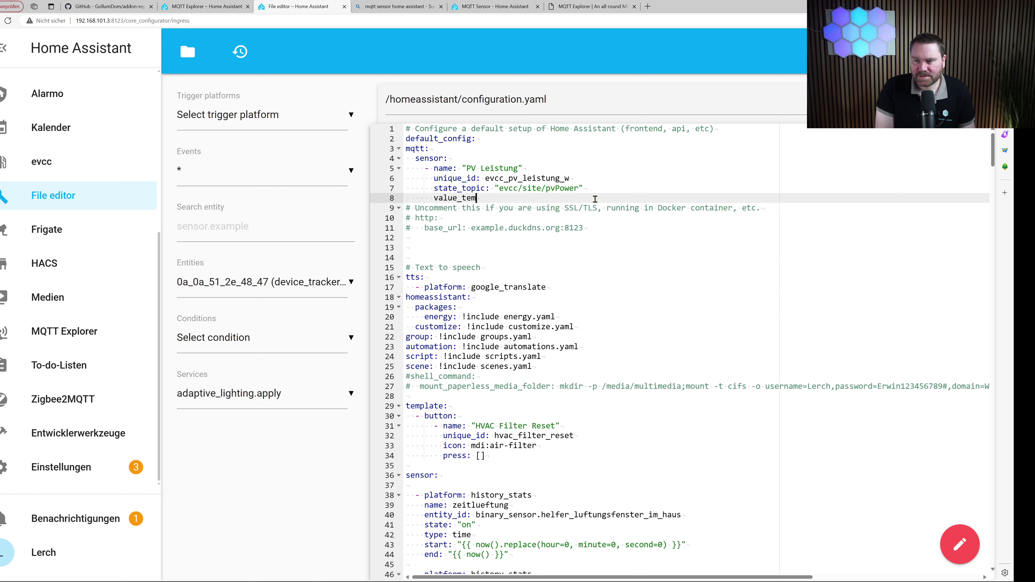
type("plate: ")
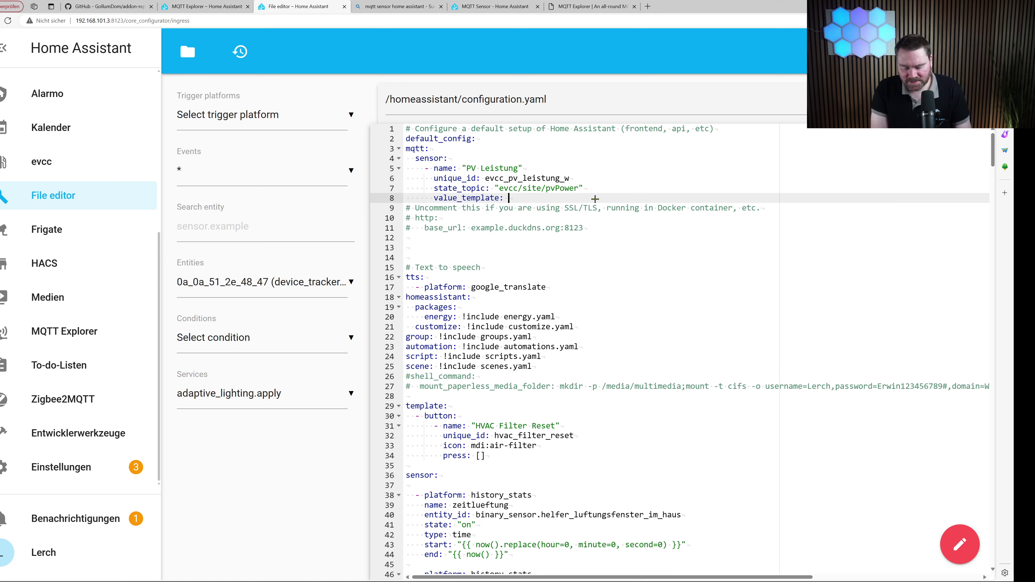
type("{{")
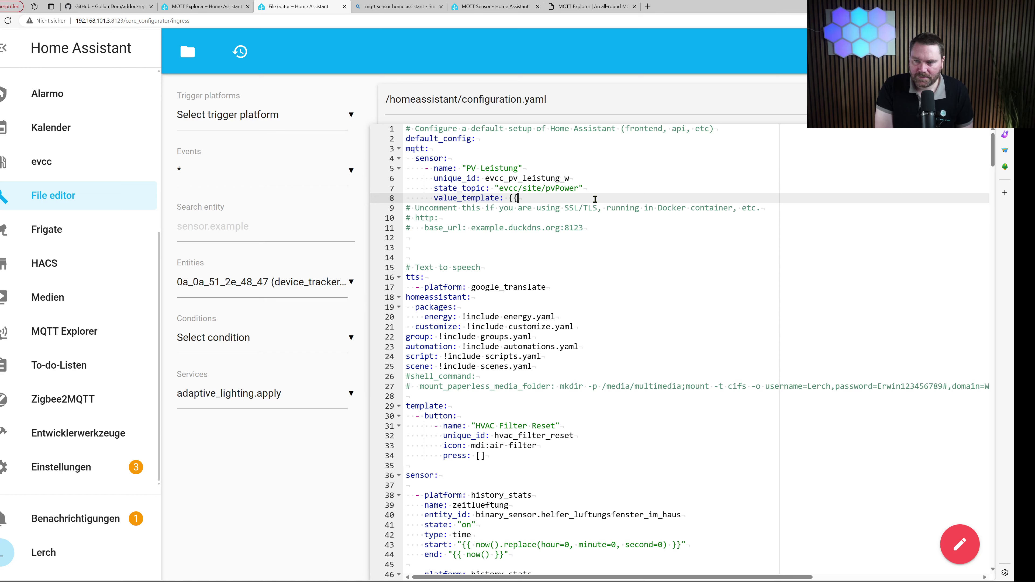
type(" \"")
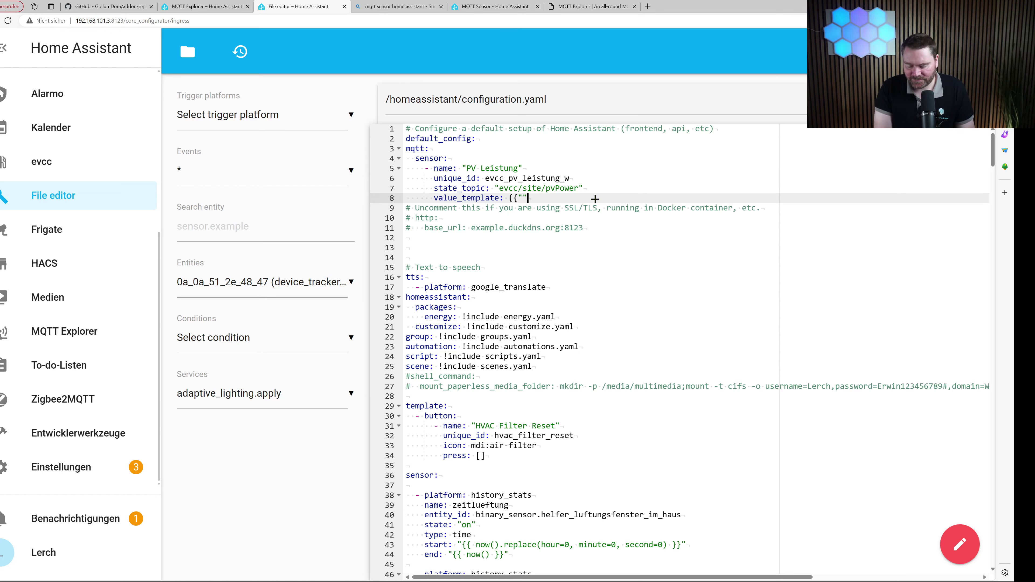
type("}}")
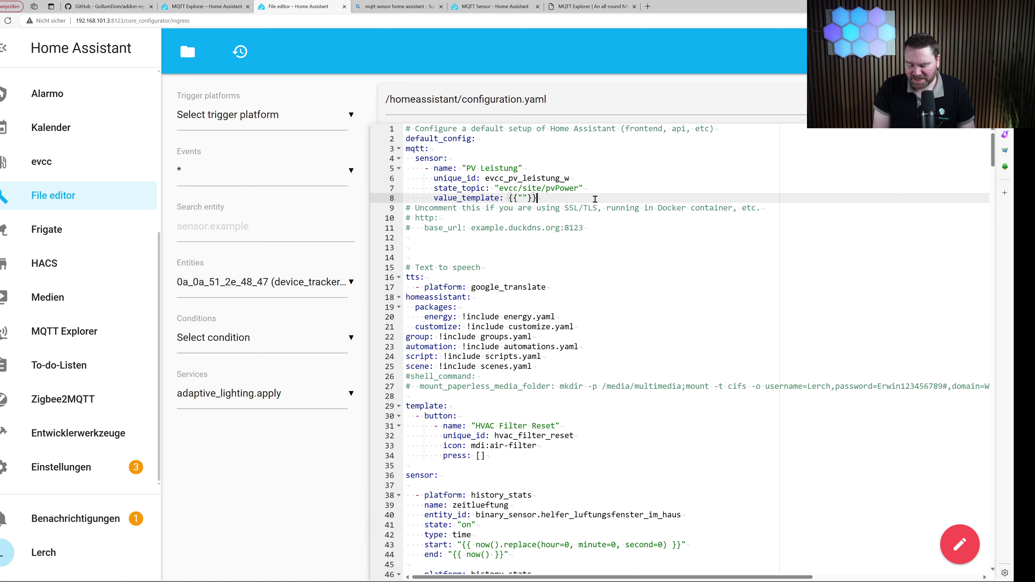
key("Left")
key("Left")
key("Left")
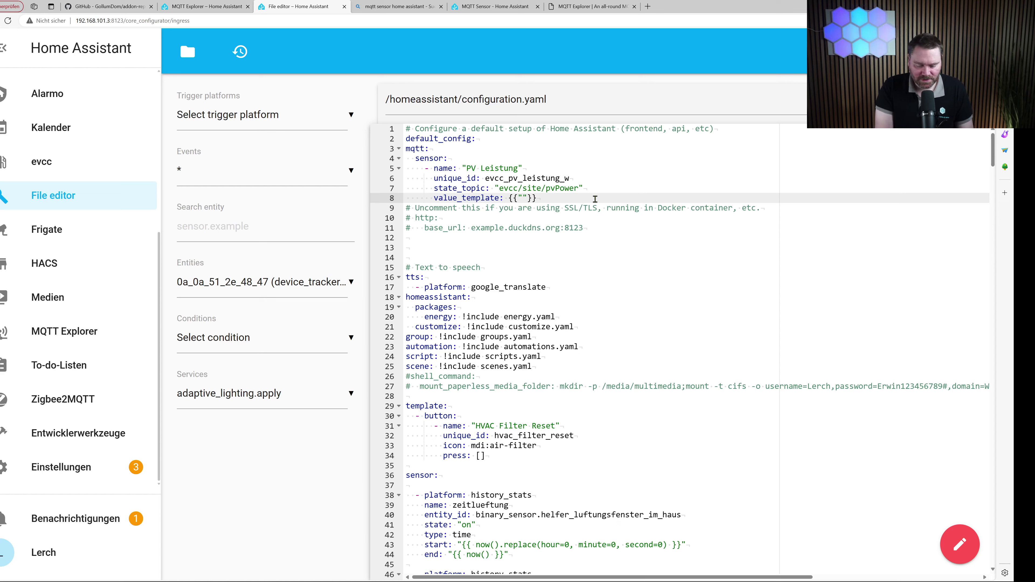
Fill the value_template expression with value | round(1) between the quotation marks.
type("value")
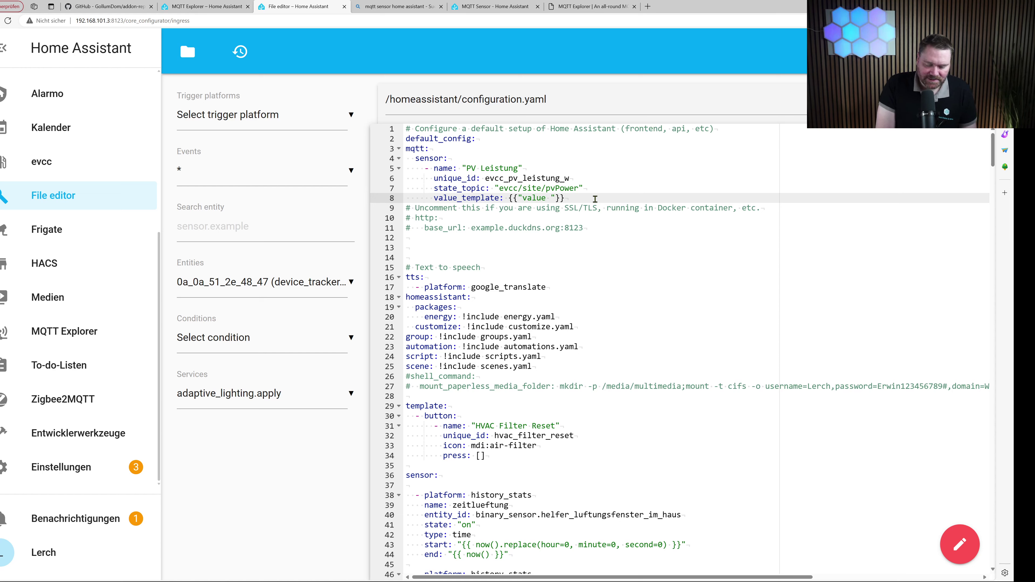
type("| ")
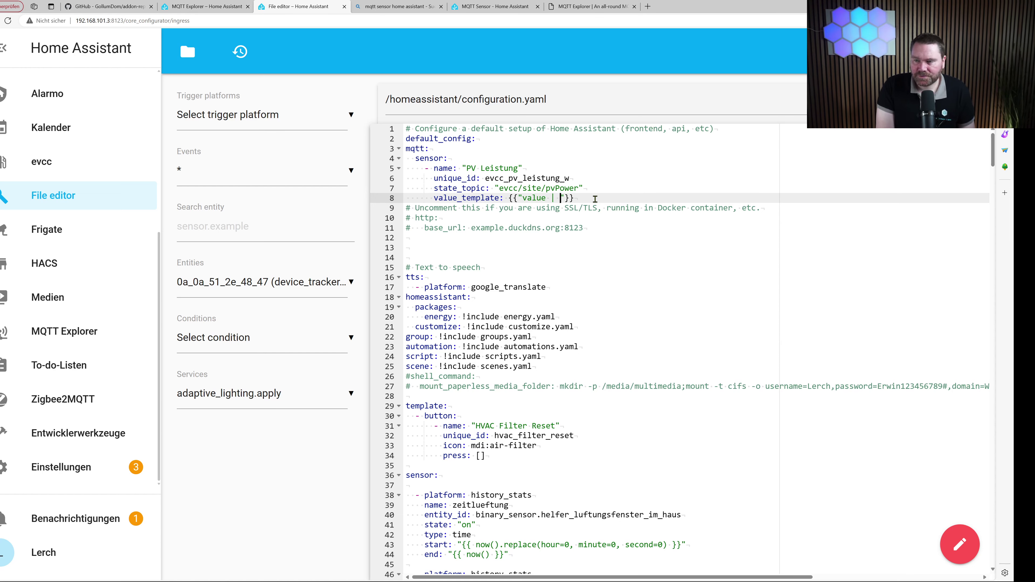
type("eound")
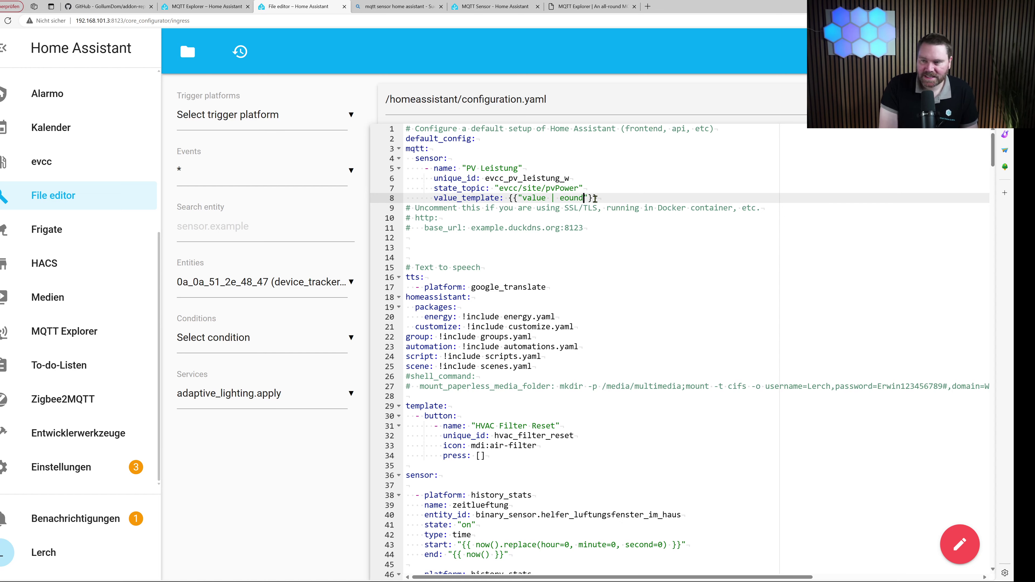
key("BackSpace")
key("BackSpace")
key("BackSpace")
key("BackSpace")
key("BackSpace")
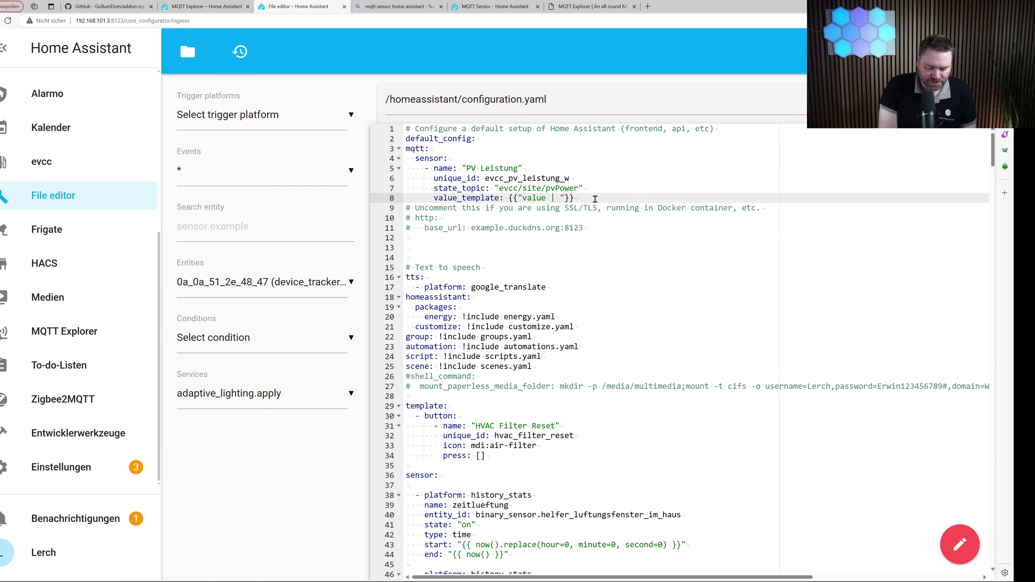
type("round(1")
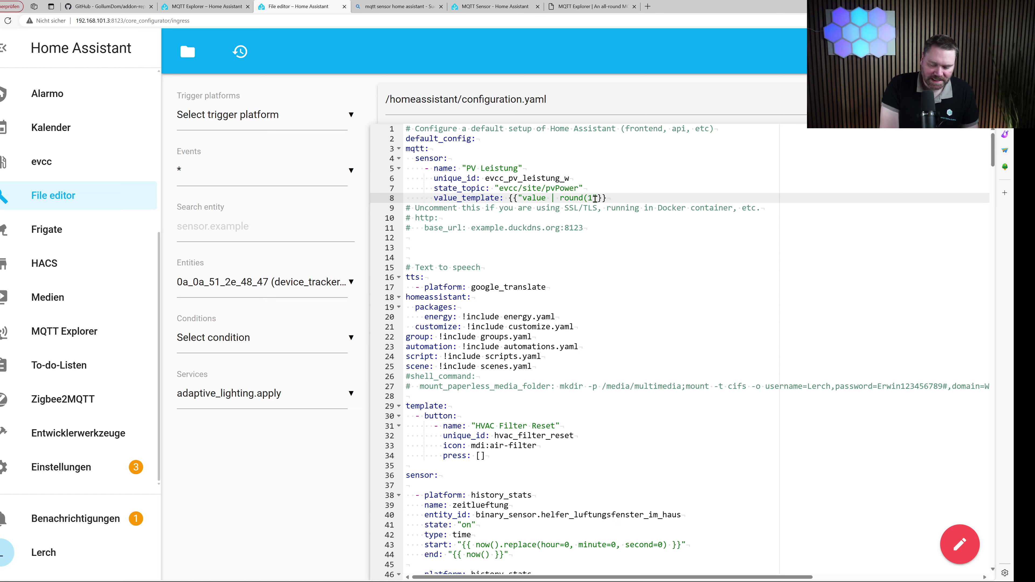
type(")")
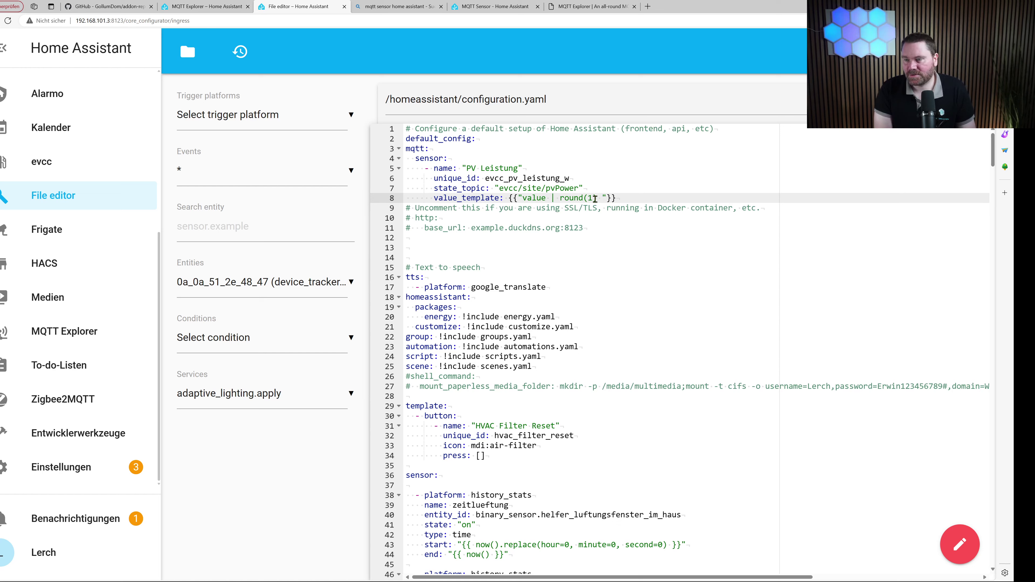
left_click(651, 200)
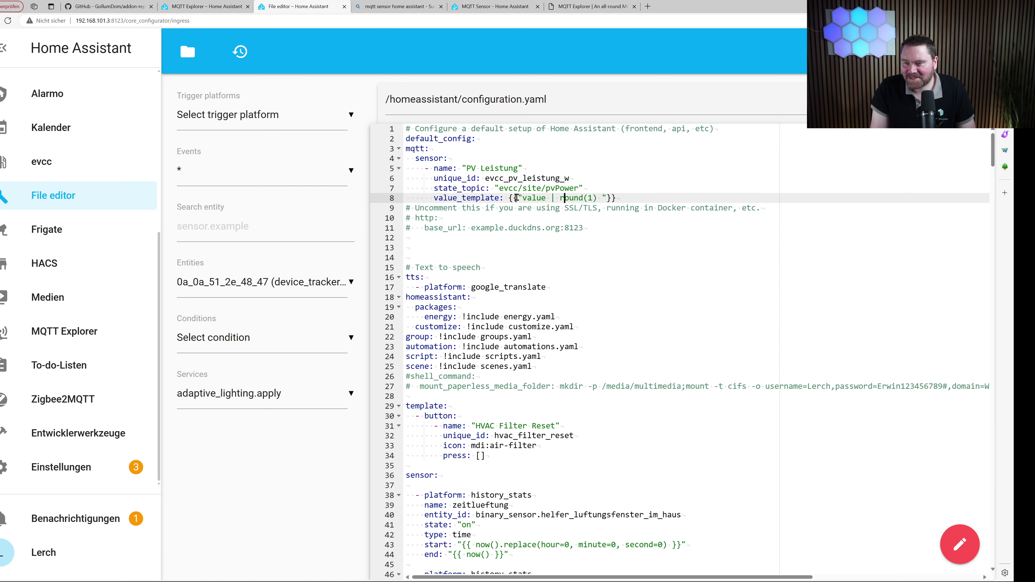
Move the quotation marks in value_template outside the double braces so that they enclose the whole {{value | round(1) }} expression.
left_click_drag(518, 198, 522, 198)
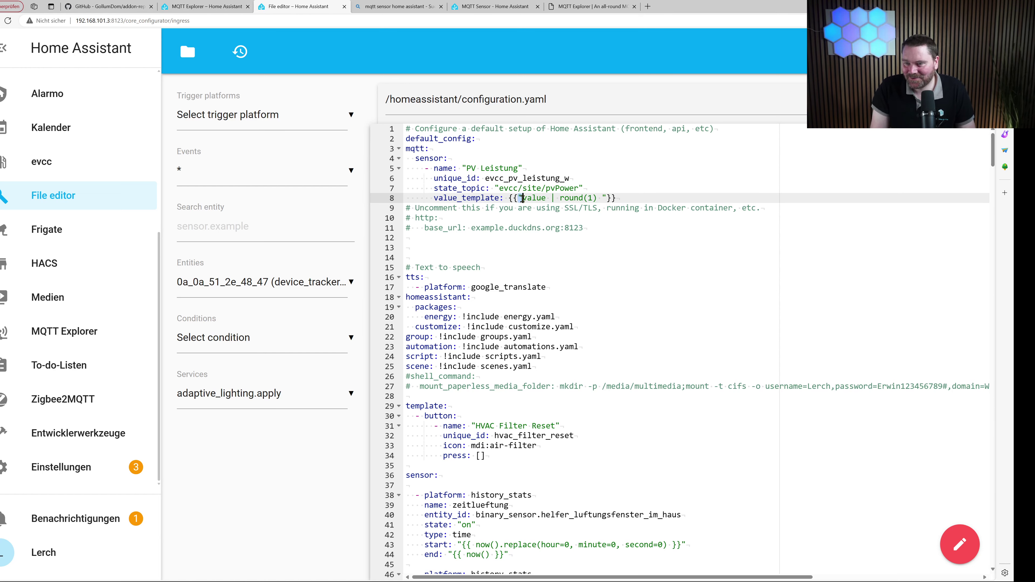
left_click(606, 198)
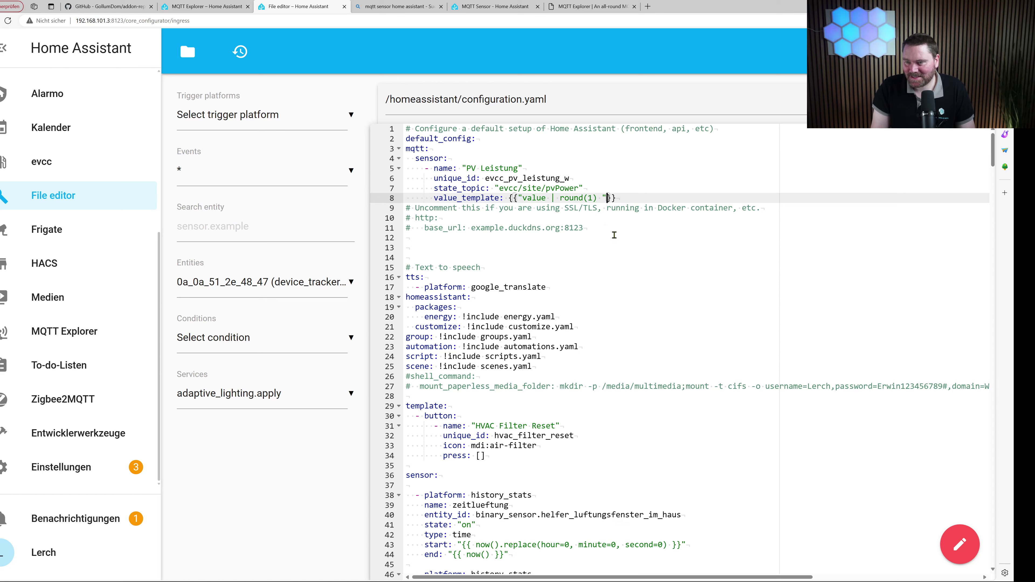
key("BackSpace")
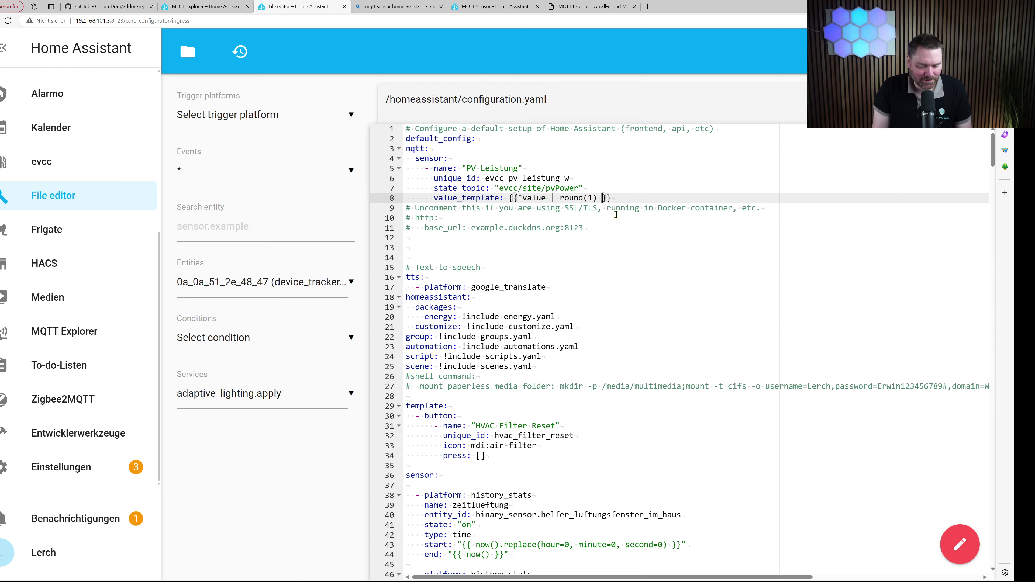
left_click(619, 198)
type("\"")
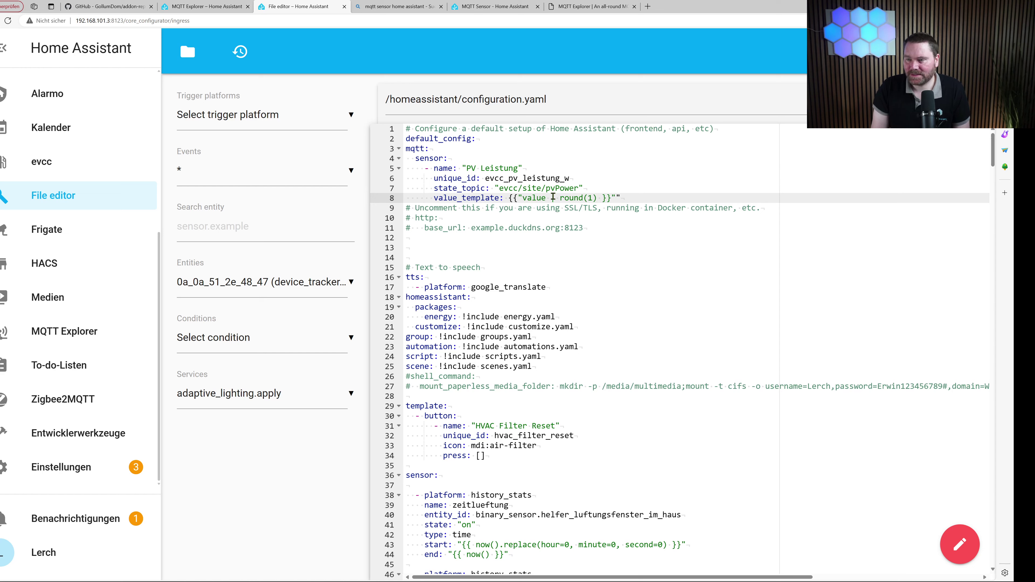
left_click(508, 197)
type("\"")
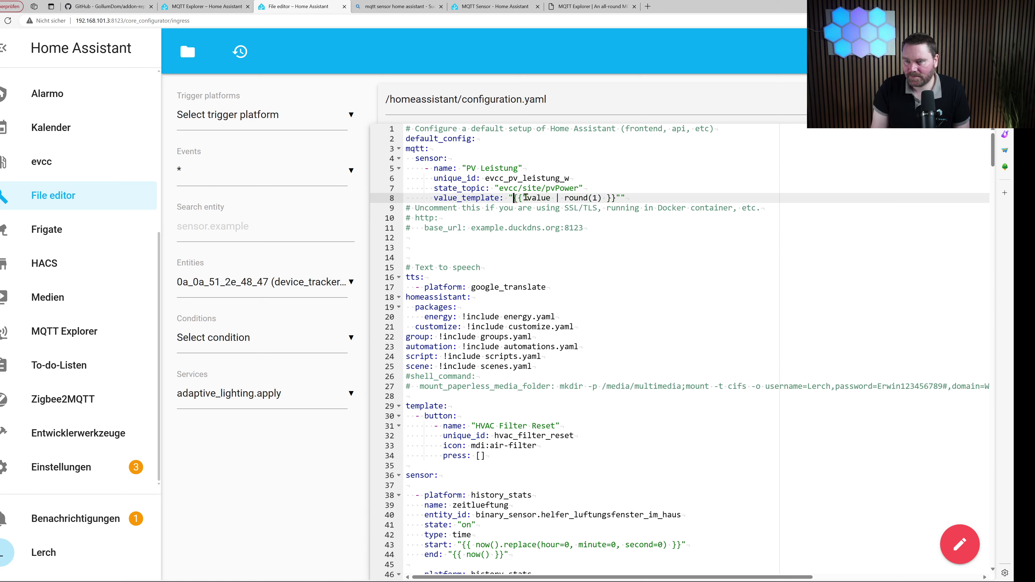
left_click(527, 198)
key("BackSpace")
key("End")
key("BackSpace")
key("BackSpace")
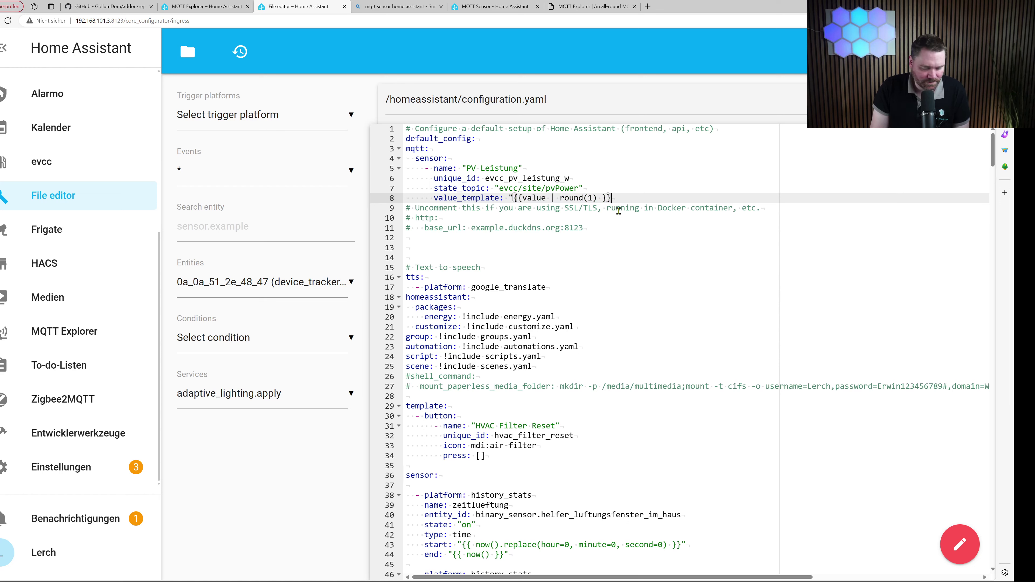
type("\"")
left_click(632, 265)
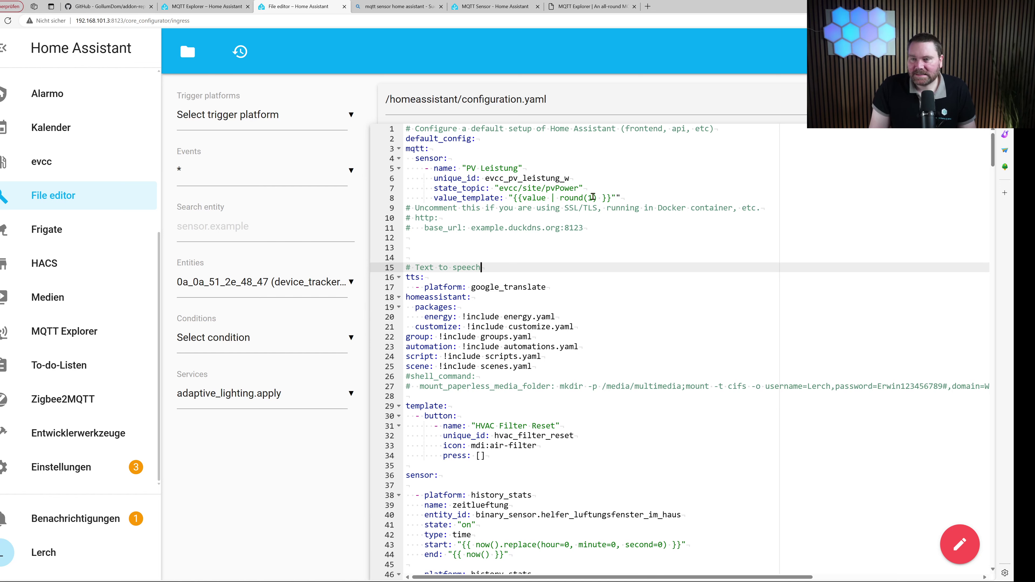
Search the Home Assistant MQTT Sensor documentation for "unit_of" and copy the variable name unit_of_measurement.
left_click(488, 7)
left_click(374, 206)
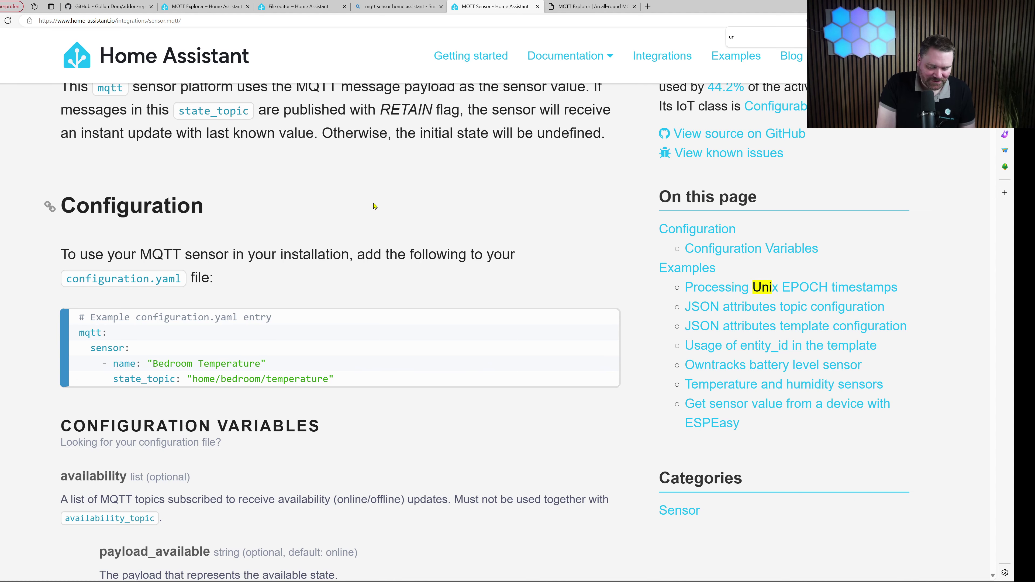
key("ctrl+f")
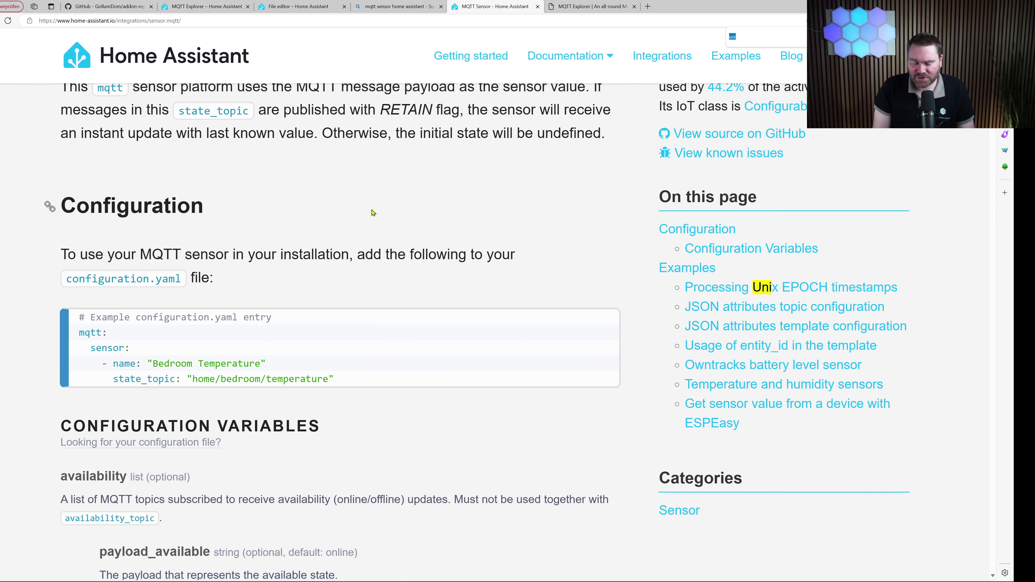
key("Return")
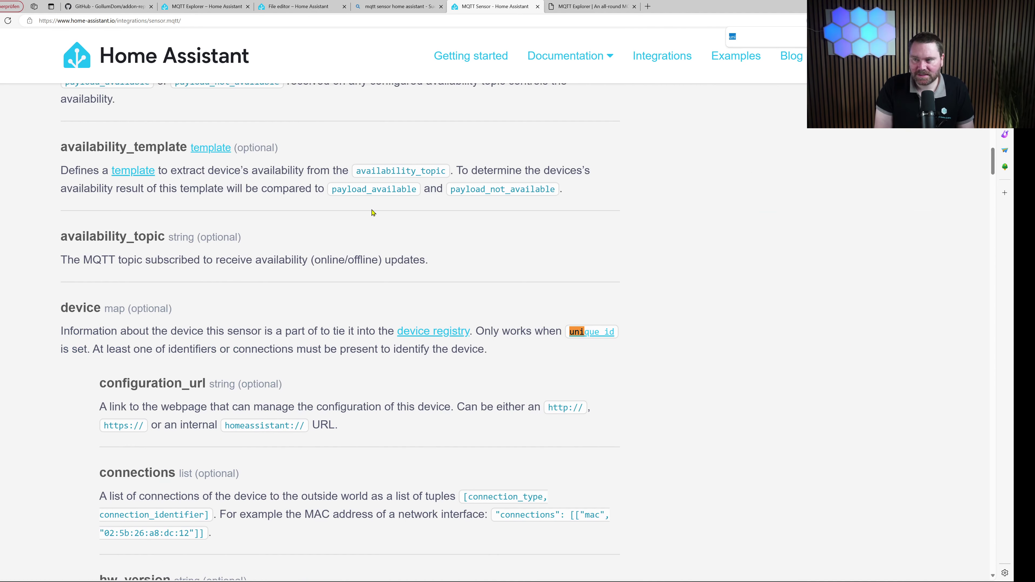
key("BackSpace")
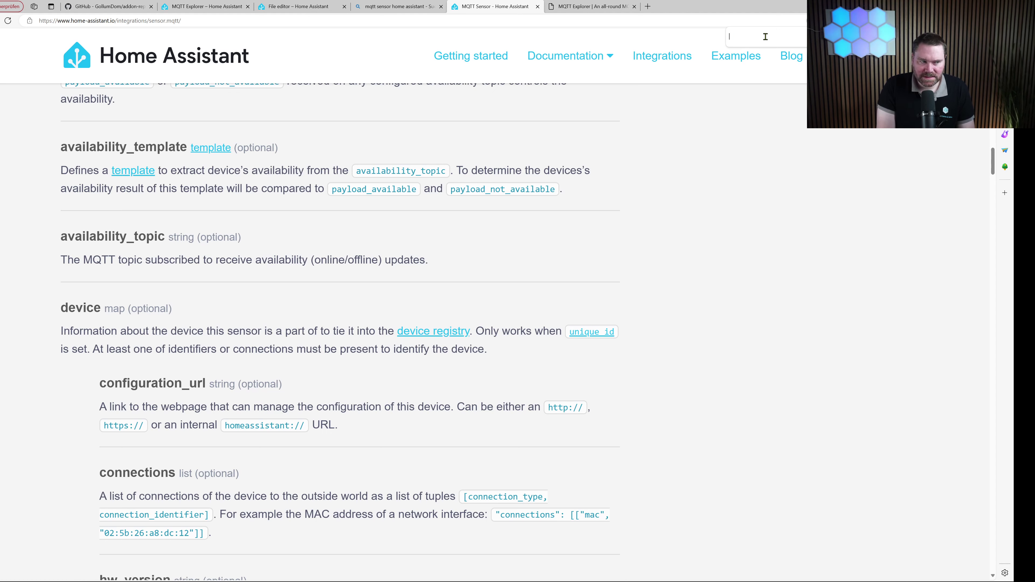
type("unit_")
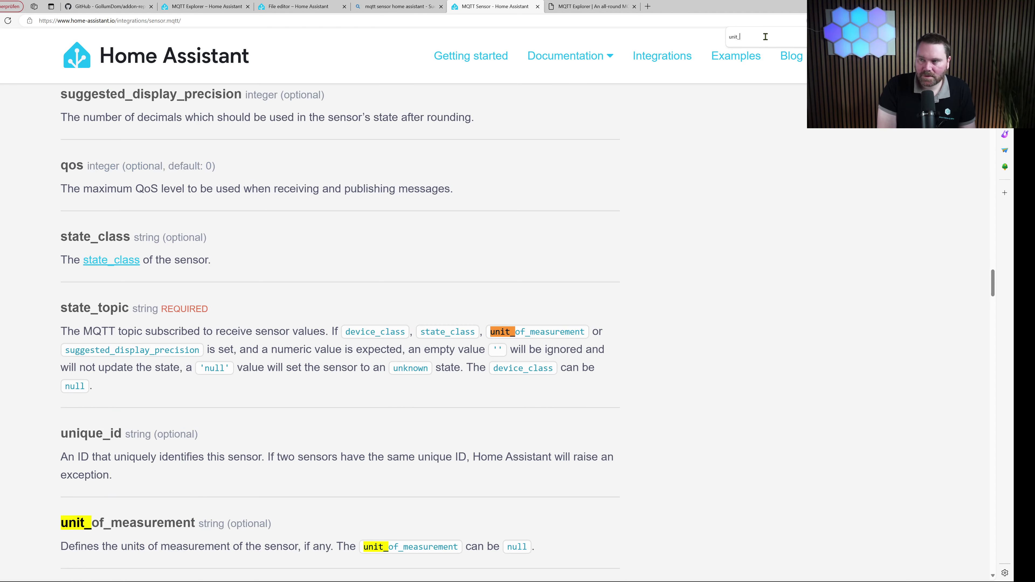
type("of")
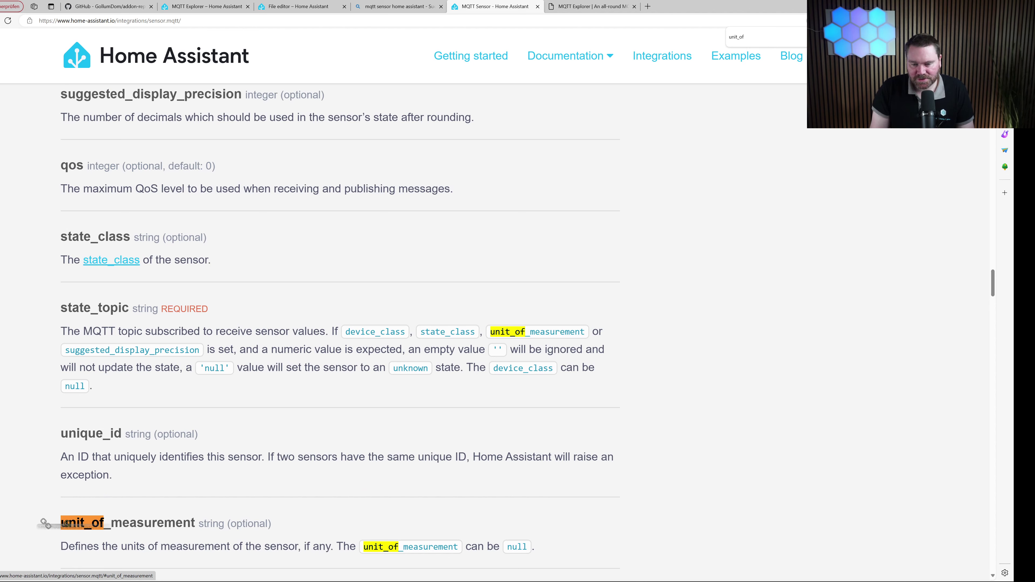
left_click_drag(195, 524, 70, 530)
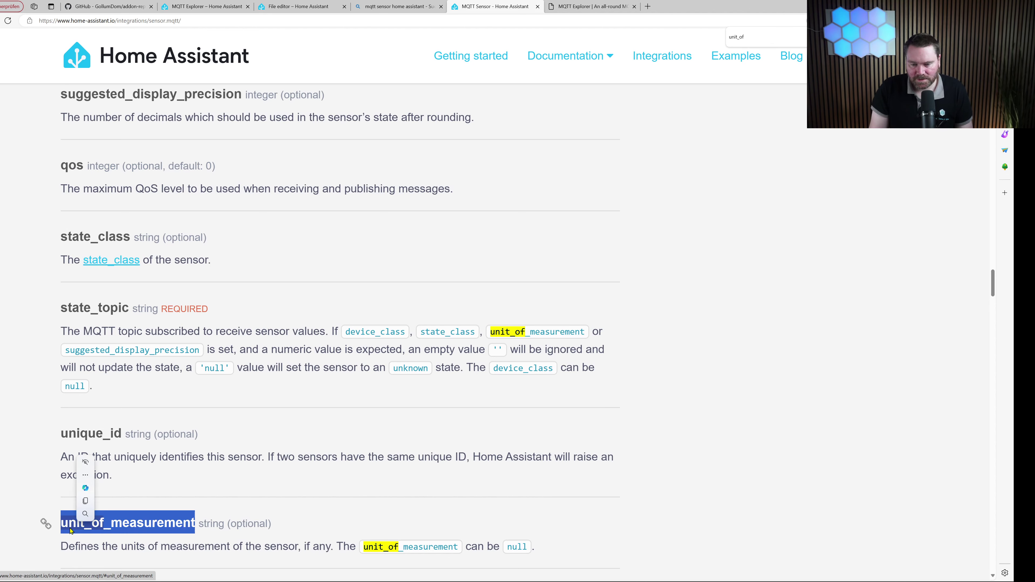
Back in configuration.yaml, remove the surplus closing quotation mark from value_template and add an empty line below it.
left_click(280, 15)
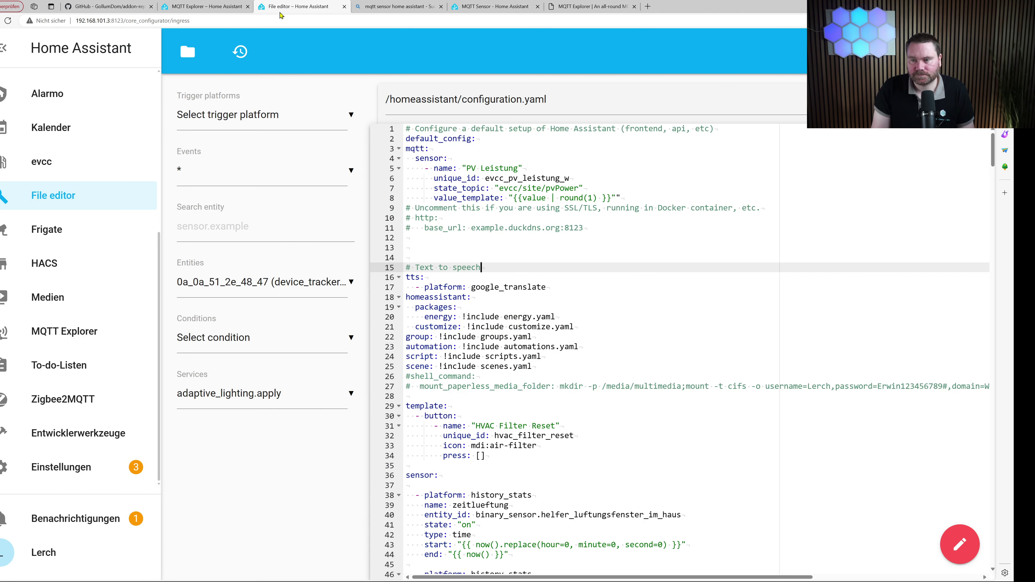
left_click(624, 190)
left_click(631, 200)
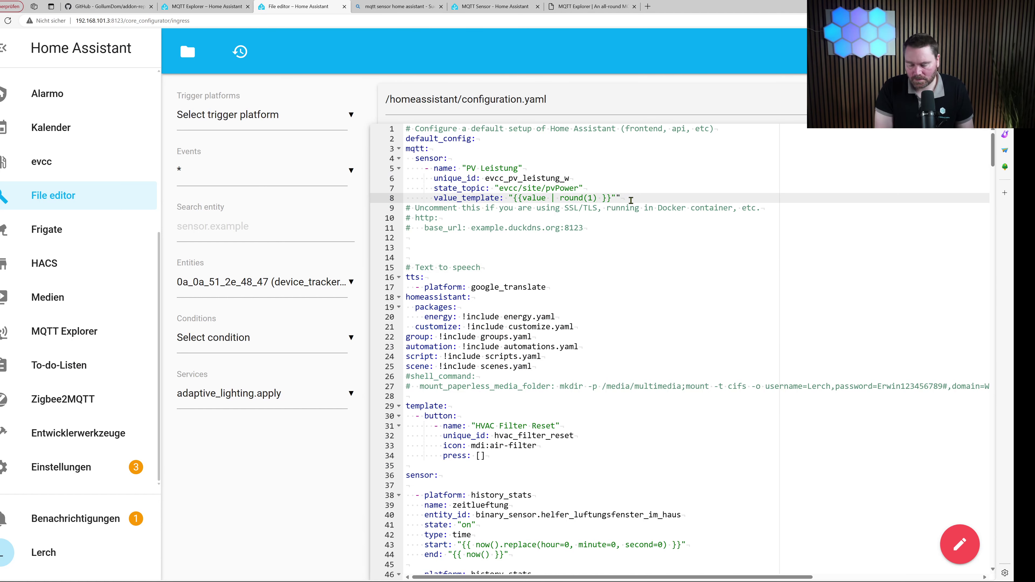
key("Return")
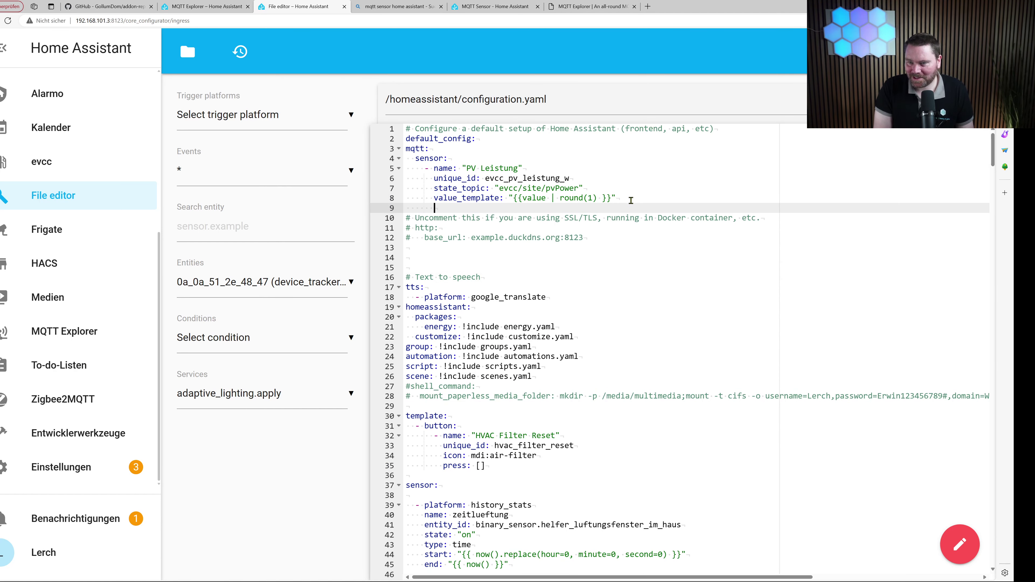
Enter unit_of_measurement: "W" beneath the PV Leistung sensor's value_template and add an empty line below it.
type("unit_of_measurement")
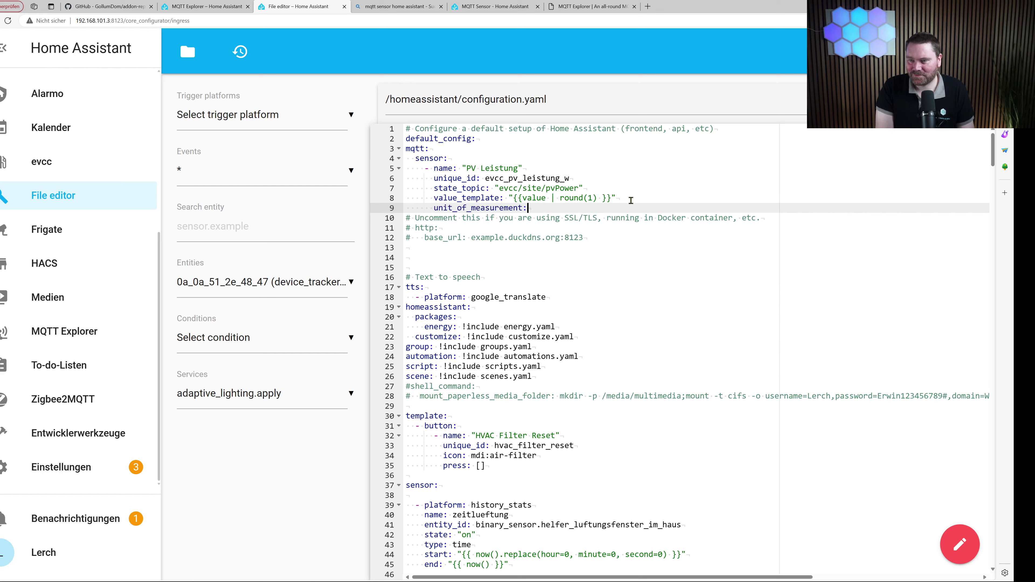
type(": ")
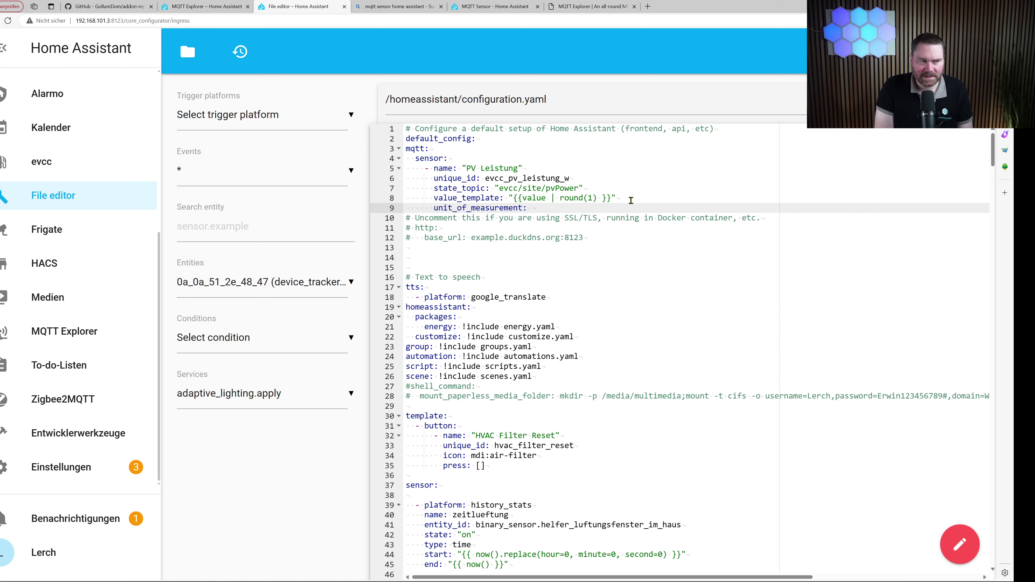
type("\"W")
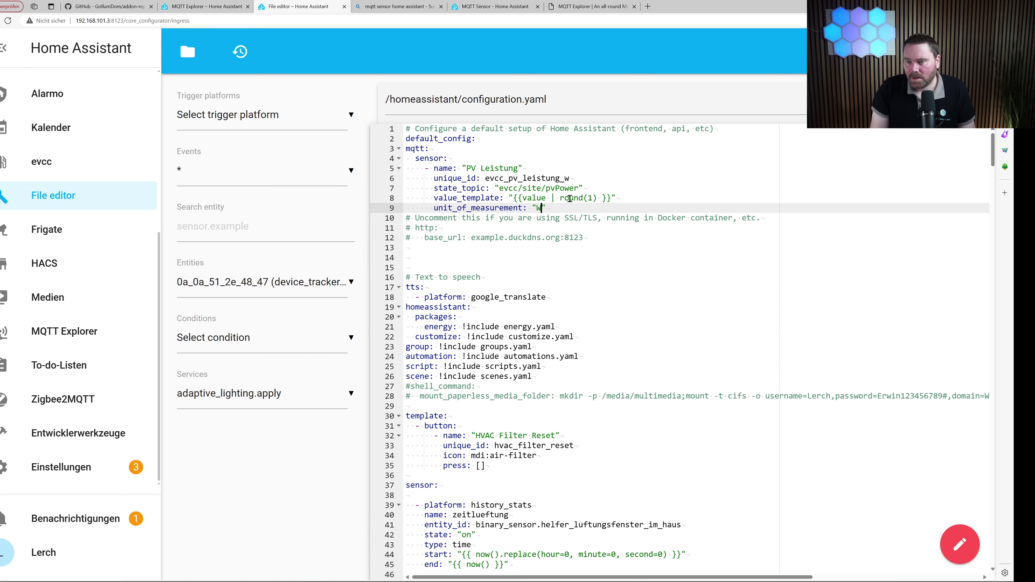
left_click(562, 209)
key("Return")
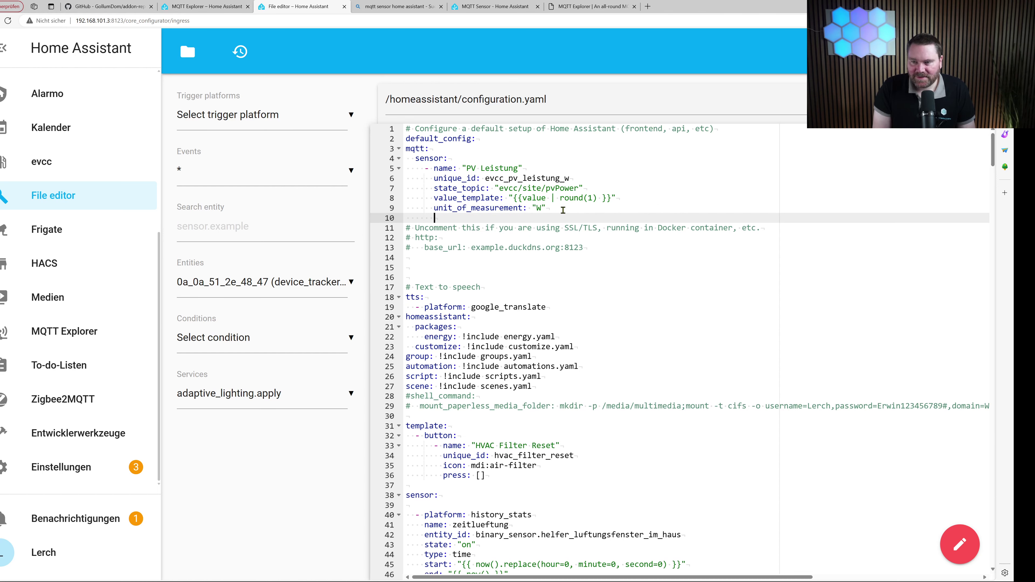
Add an availability_topic: key with an opened quoted value beneath unit_of_measurement in the PV Leistung sensor.
type("a")
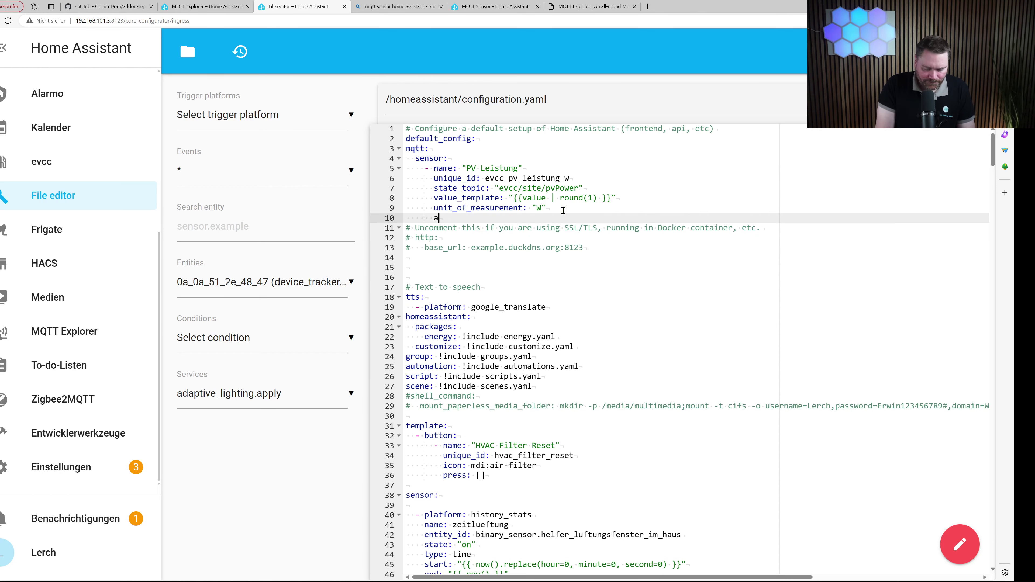
type("vailab")
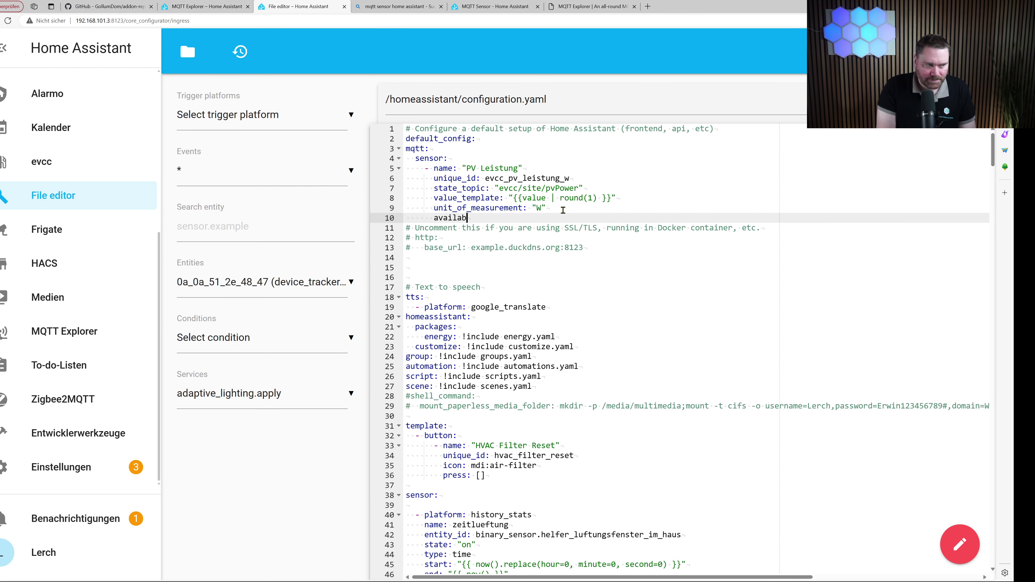
type("ility_topic: \"")
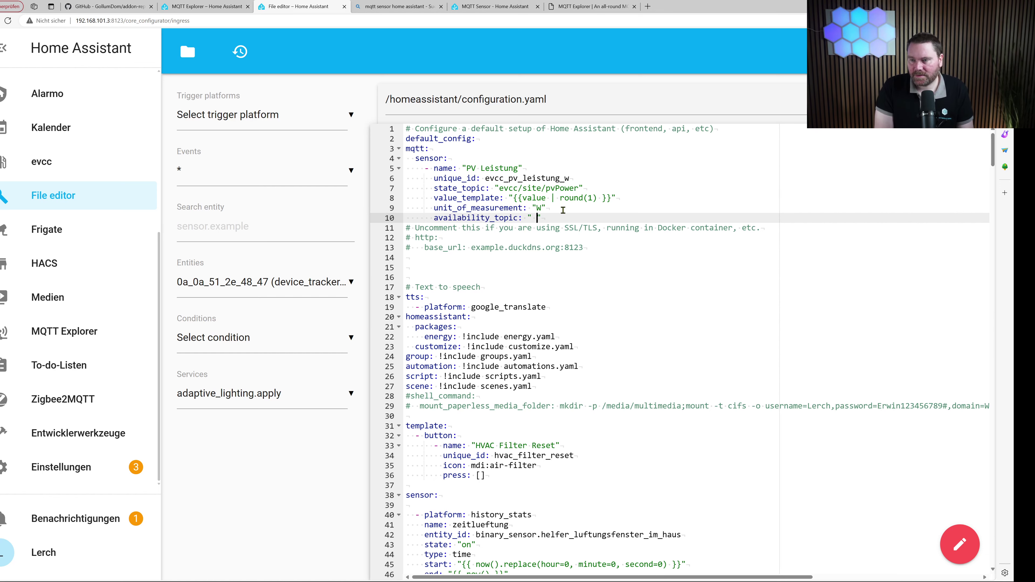
In MQTT Explorer, select evcc's status topic and copy its topic path evcc/status.
left_click(207, 6)
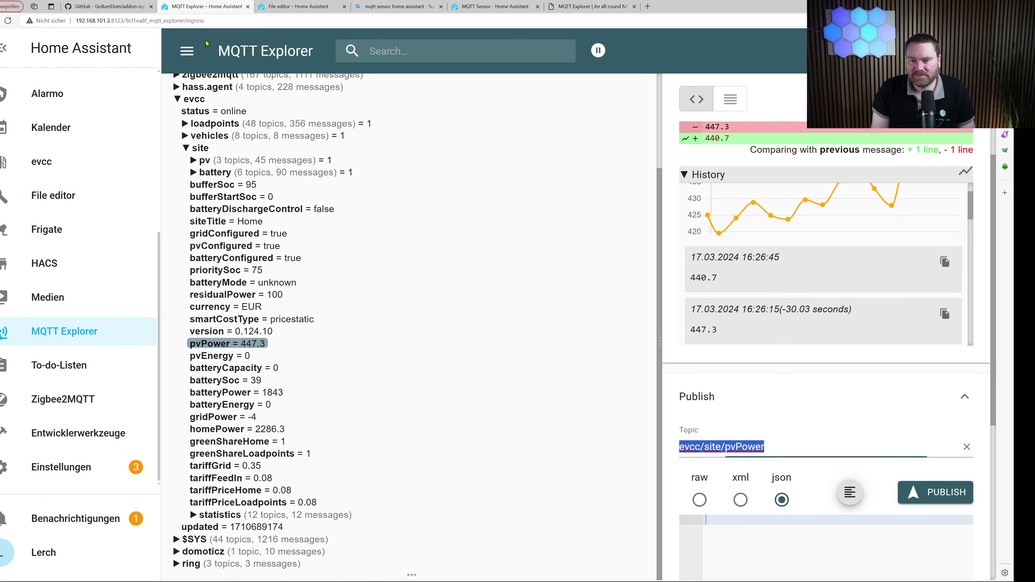
left_click(204, 111)
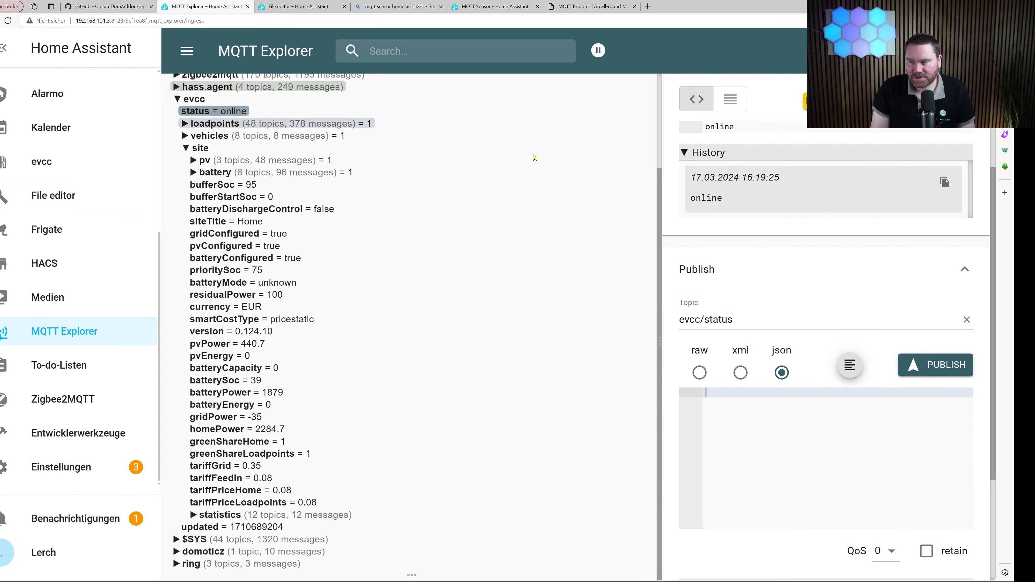
scroll(809, 267, "down", 4)
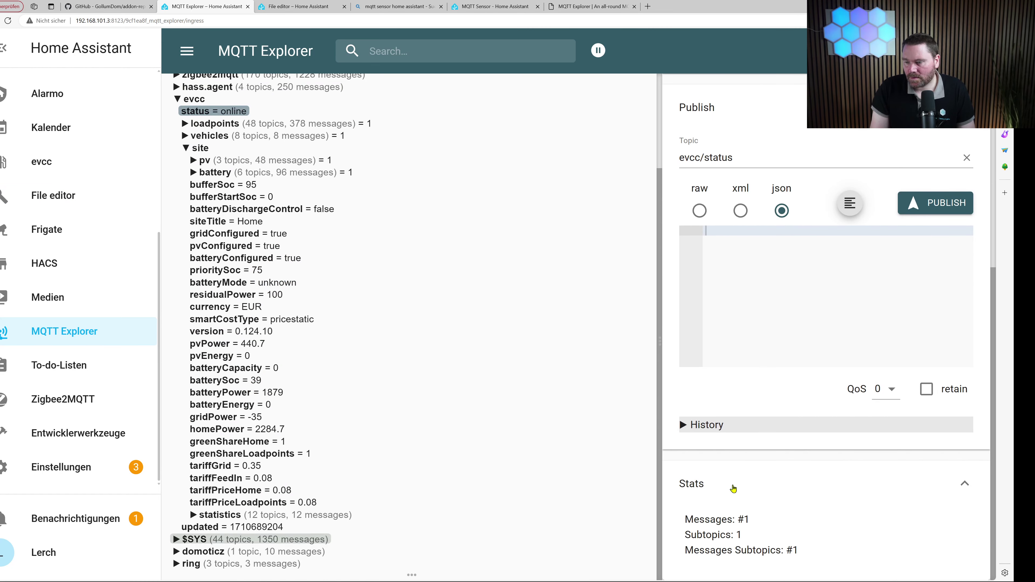
scroll(722, 452, "up", 8)
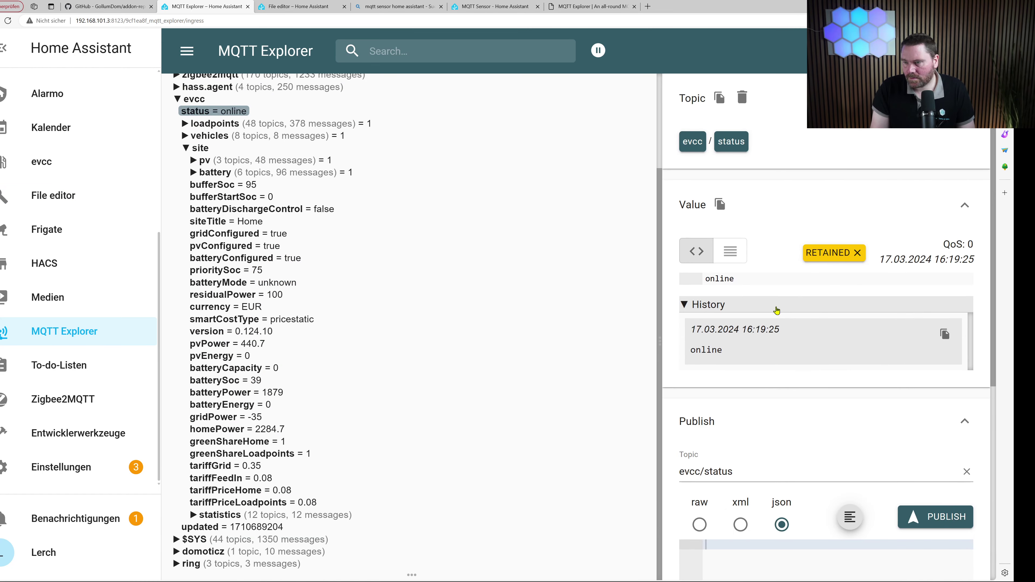
left_click_drag(733, 471, 625, 481)
key("ctrl+c")
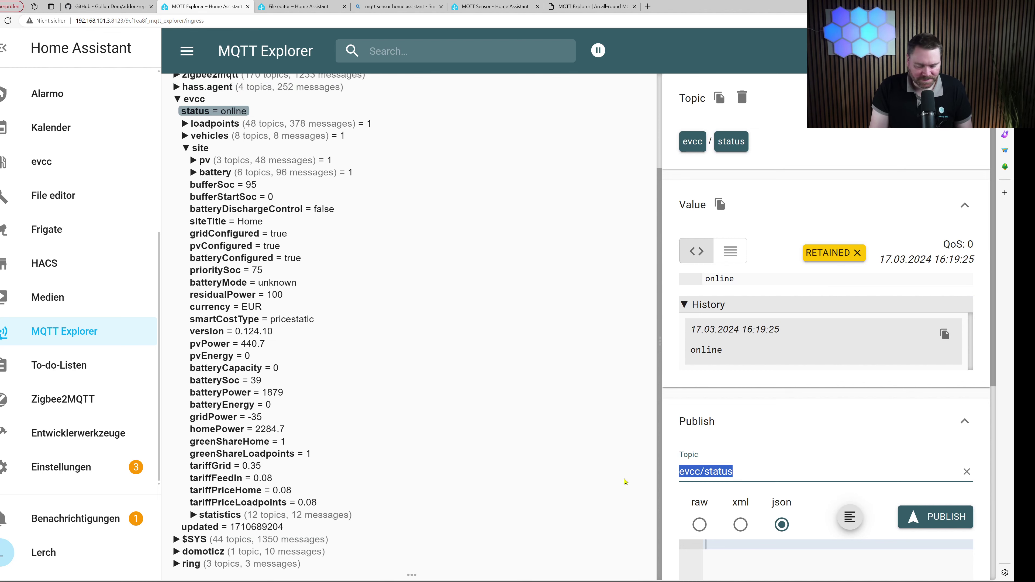
Back in configuration.yaml, paste evcc/status as the quoted availability_topic value and save the file.
left_click(302, 6)
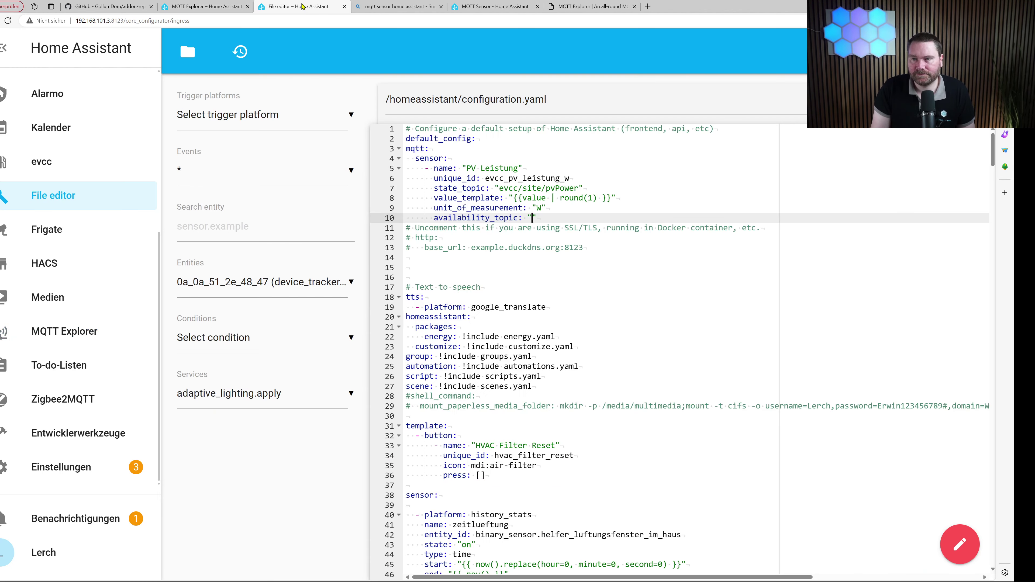
key("ctrl+v")
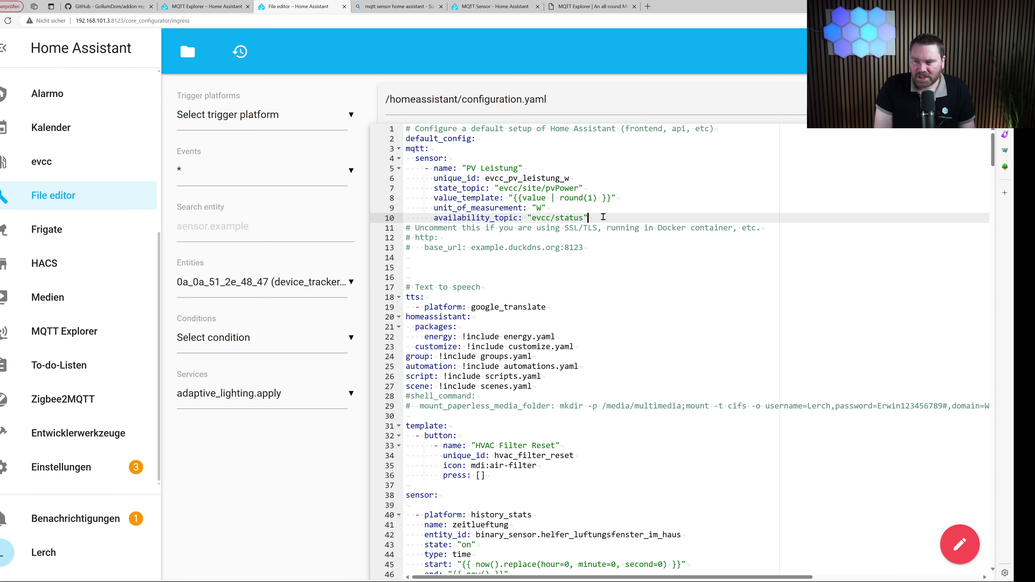
key("ctrl+s")
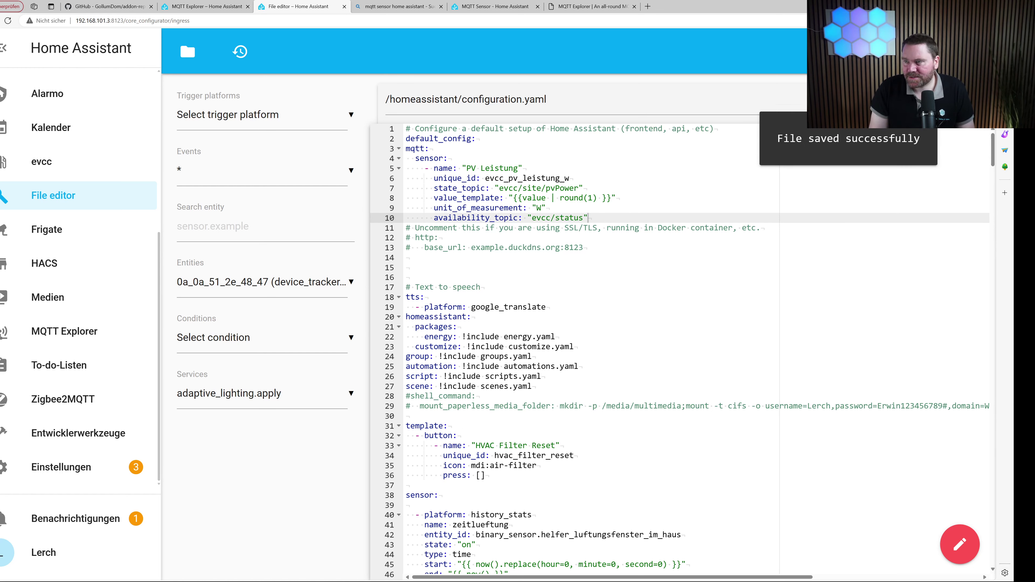
Reload all YAML configurations from the developer tools.
left_click(66, 435)
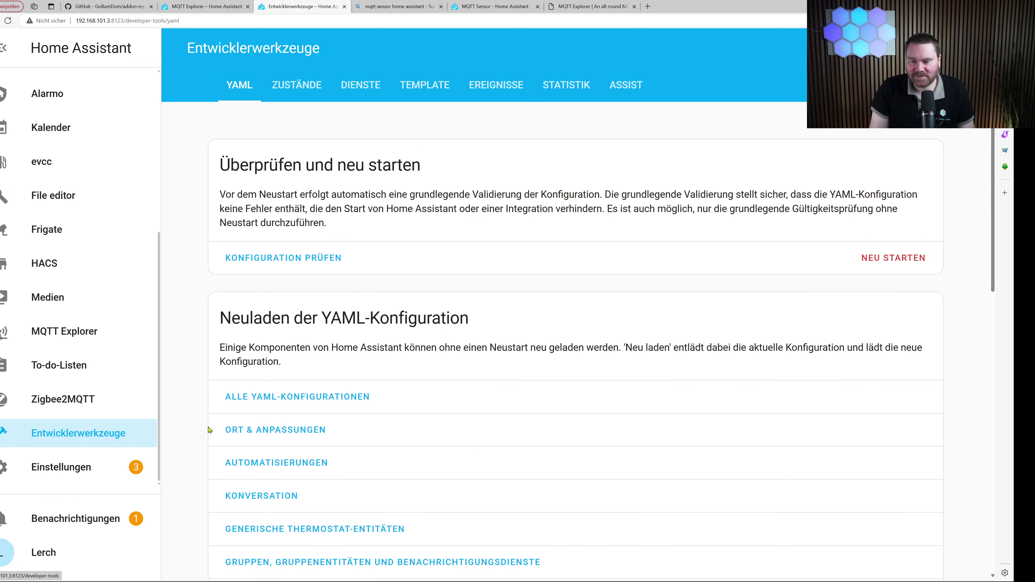
scroll(328, 434, "down", 4)
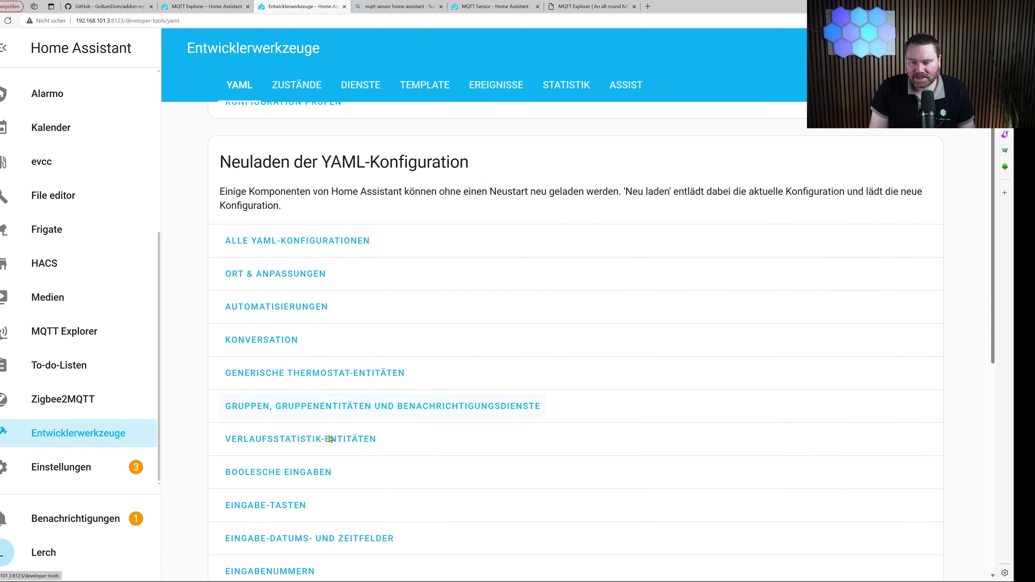
left_click(273, 239)
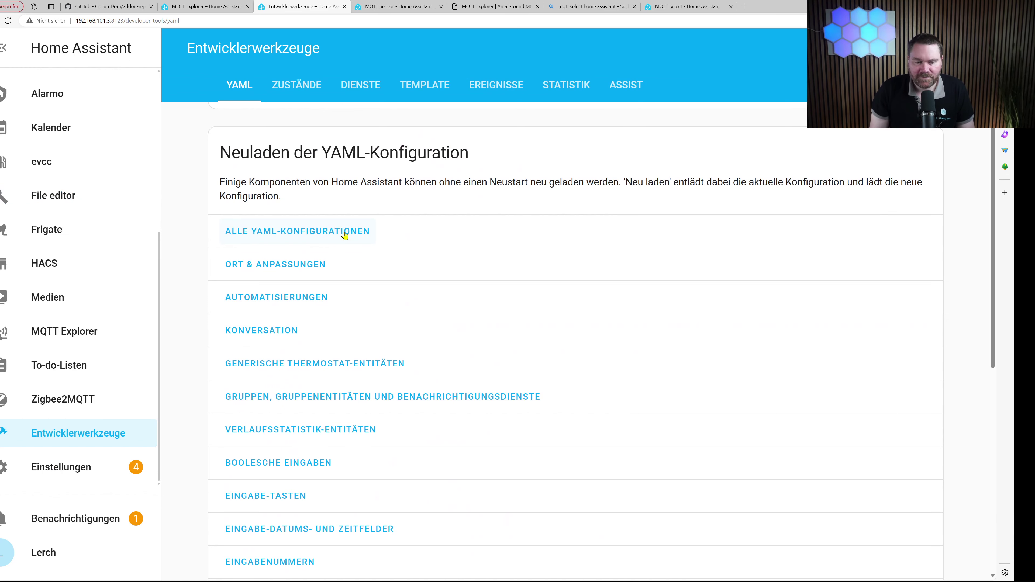
Search the Home Assistant entities for "pv lei" and check the PV Leistung sensor's value and history, then close its details.
left_click(70, 469)
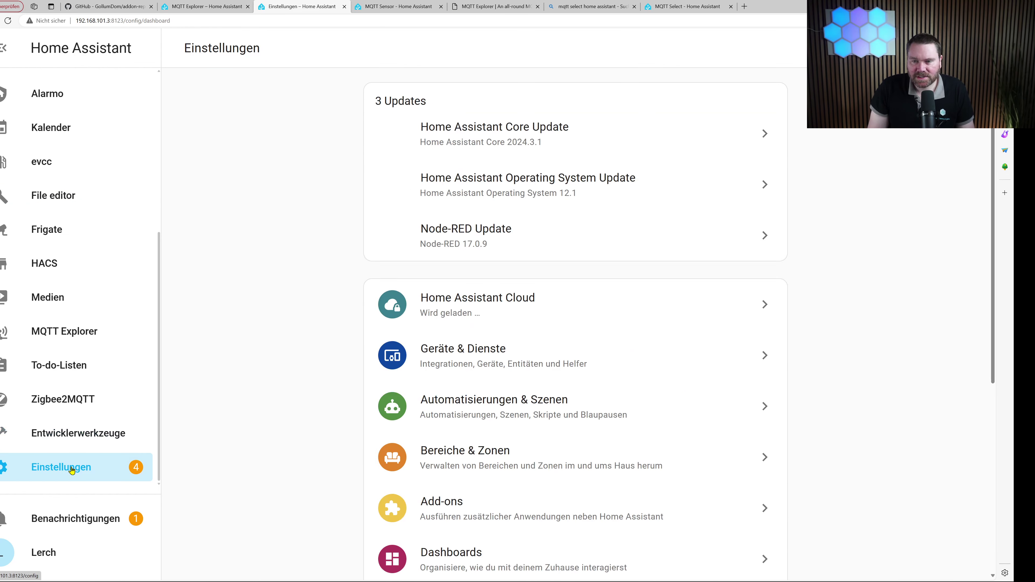
left_click(74, 198)
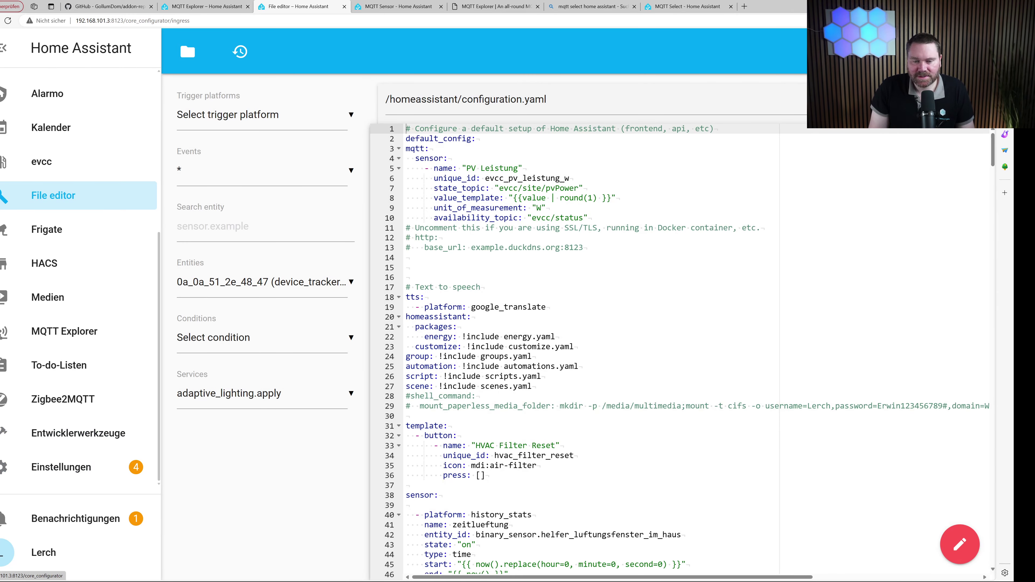
left_click(80, 472)
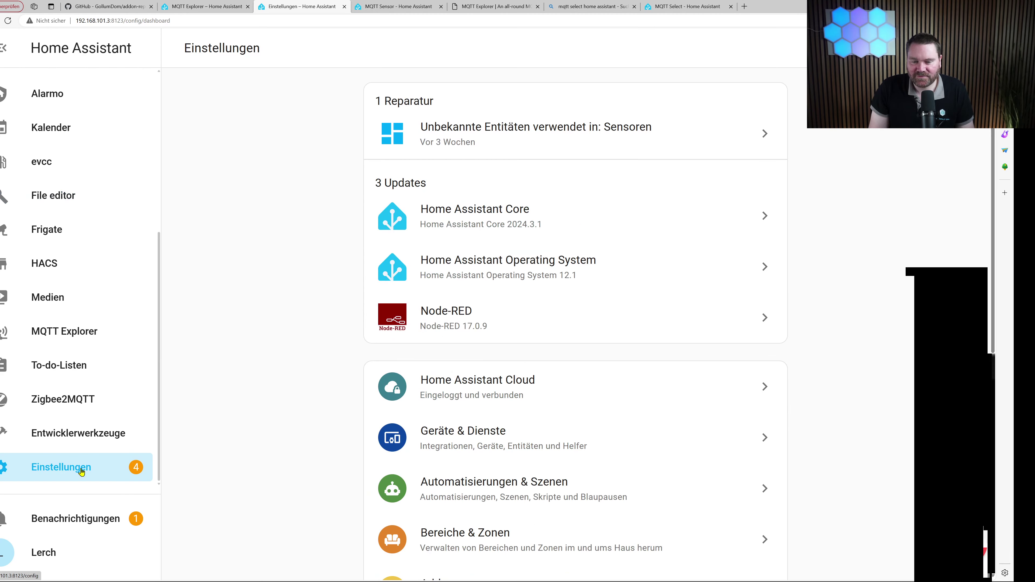
left_click(468, 445)
left_click(648, 45)
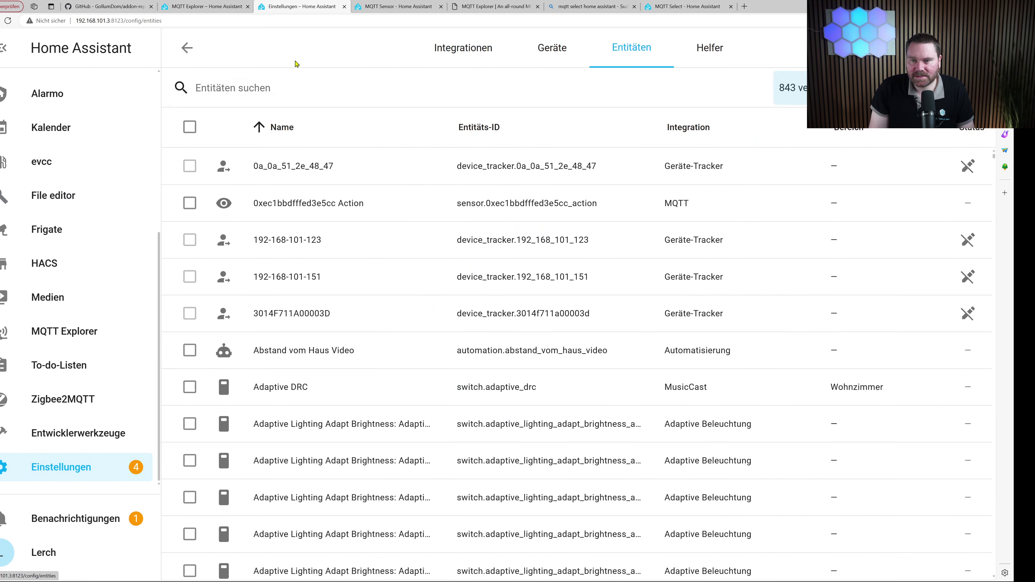
left_click(249, 88)
type("pv")
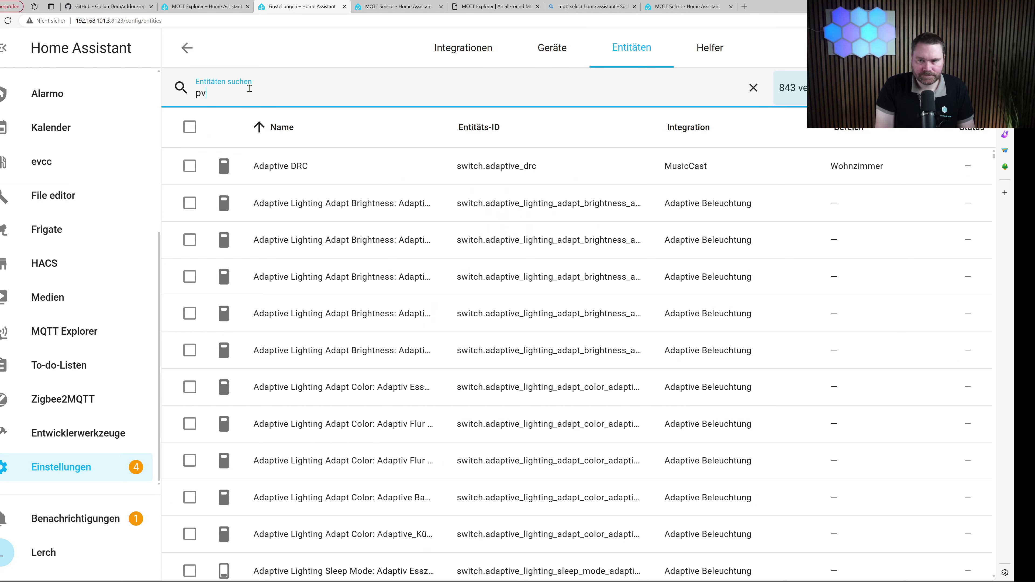
type(" lei")
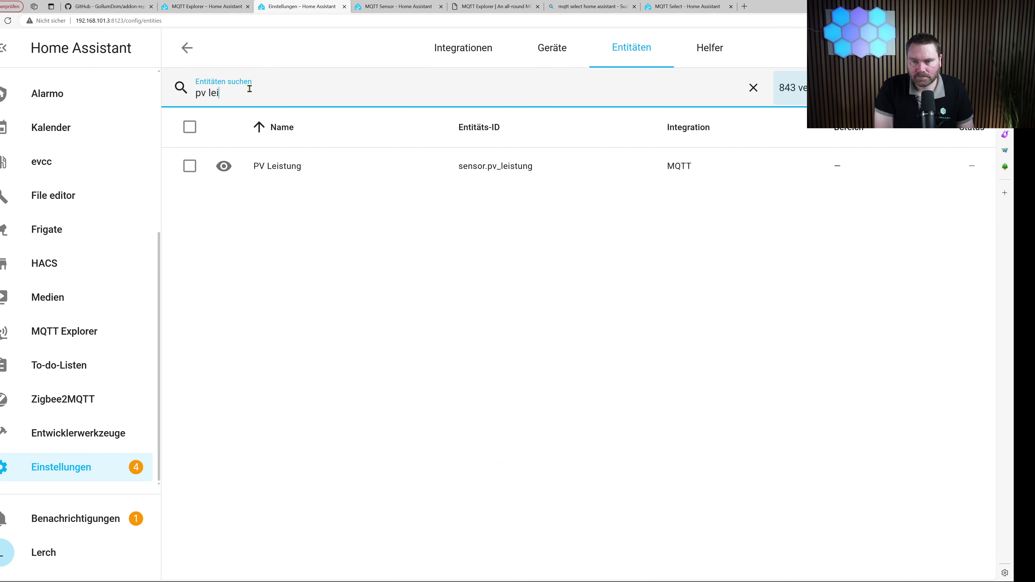
left_click(261, 166)
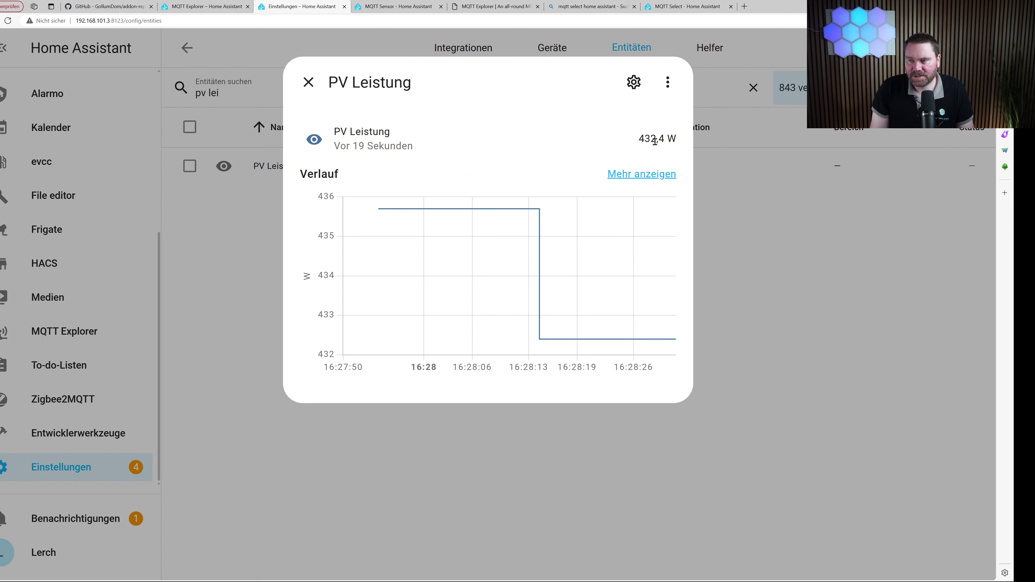
left_click(304, 88)
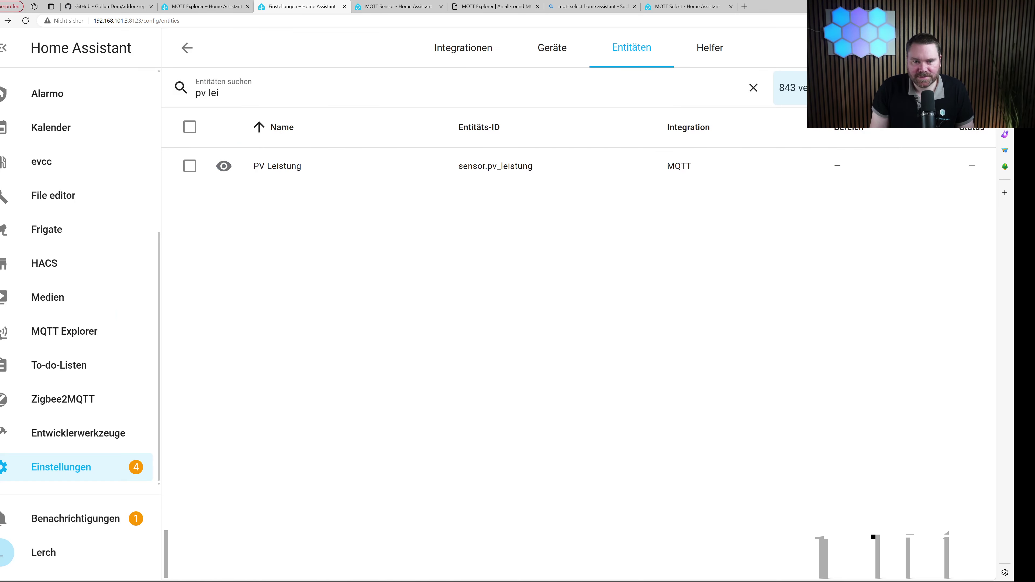
Open the evcc dashboard, then review the introduction of the MQTT Sensor documentation and the example configuration in the MQTT Select documentation.
left_click(41, 161)
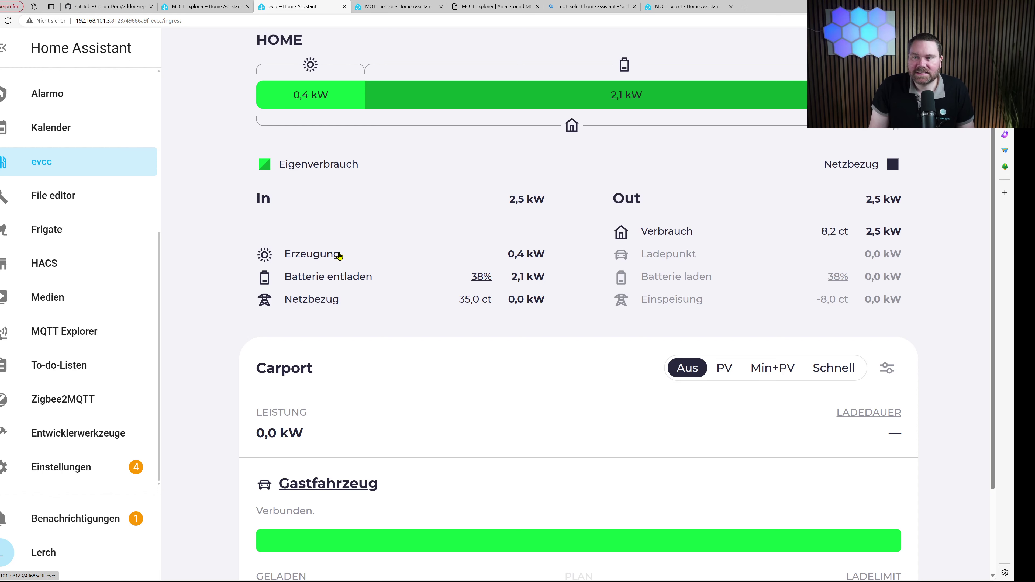
left_click(403, 6)
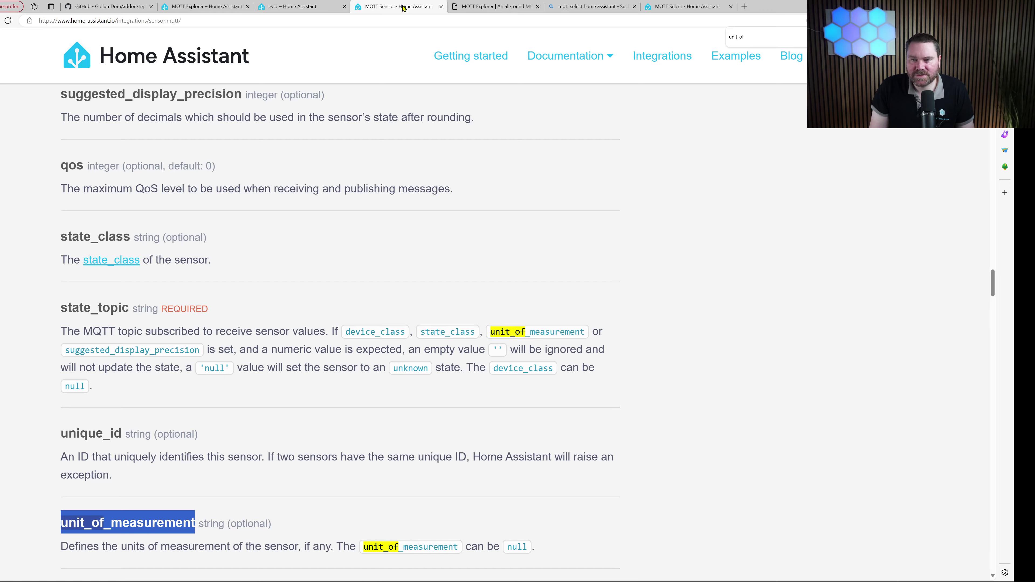
scroll(247, 207, "up", 20)
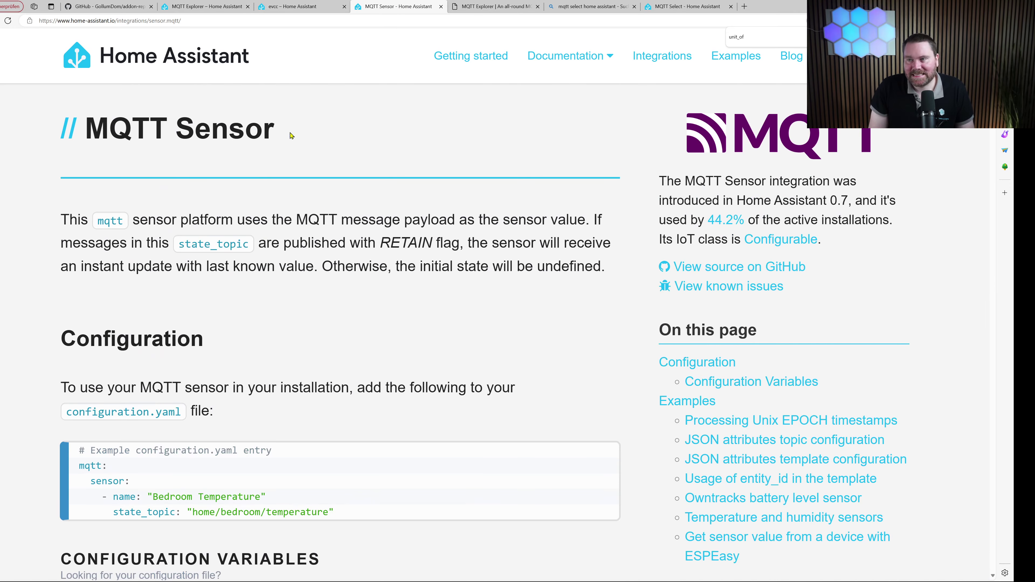
left_click(692, 6)
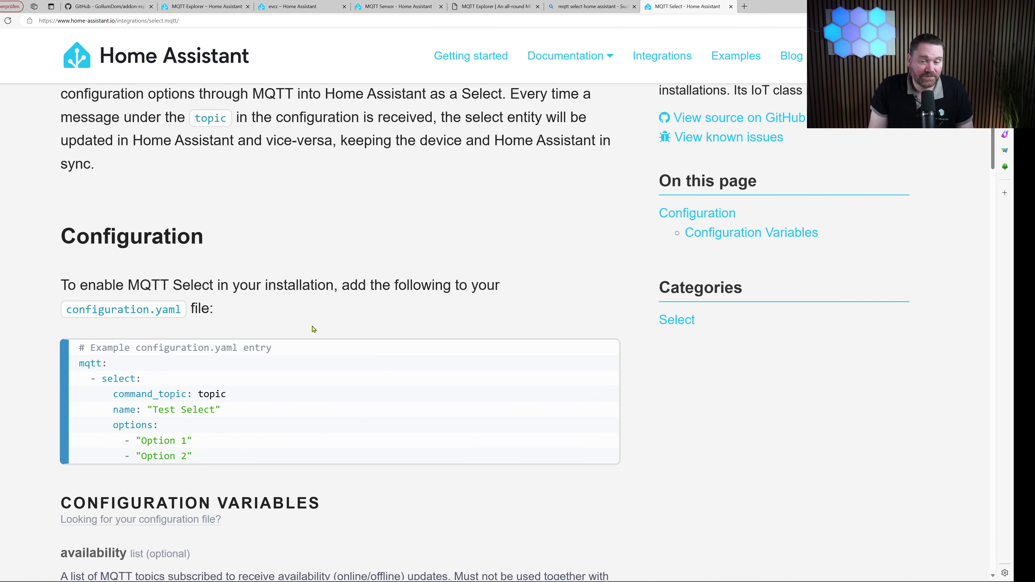
mouse_move(334, 348)
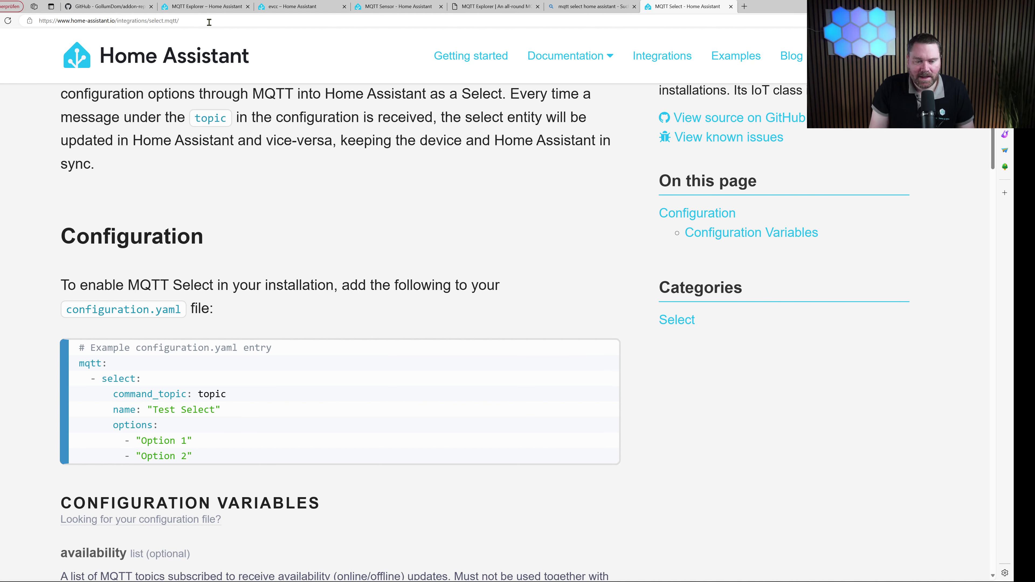
mouse_move(110, 390)
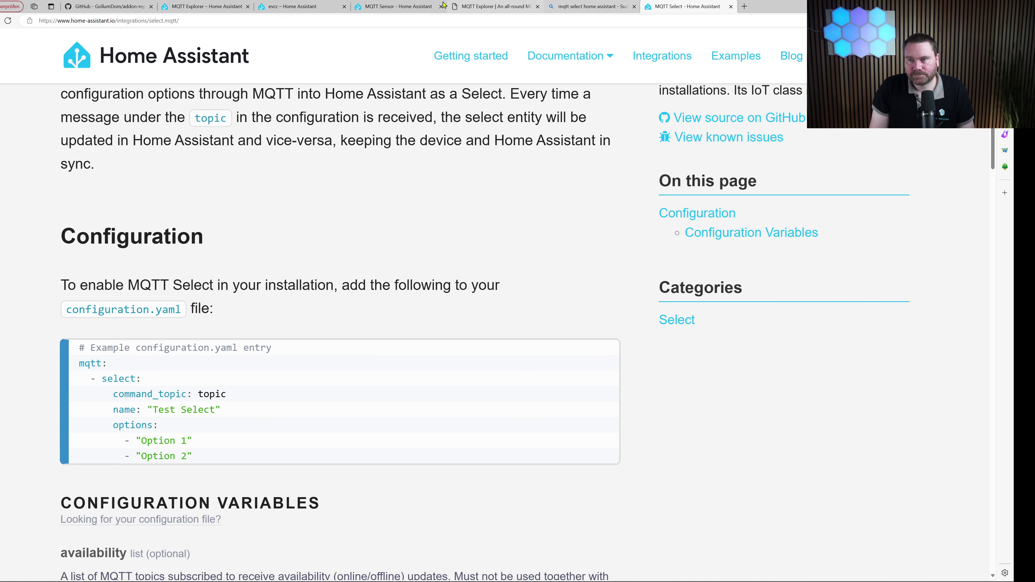
In MQTT Explorer, expand evcc's loadpoints and loadpoint 1, and select the mode topic to examine its value.
left_click(207, 7)
left_click(293, 7)
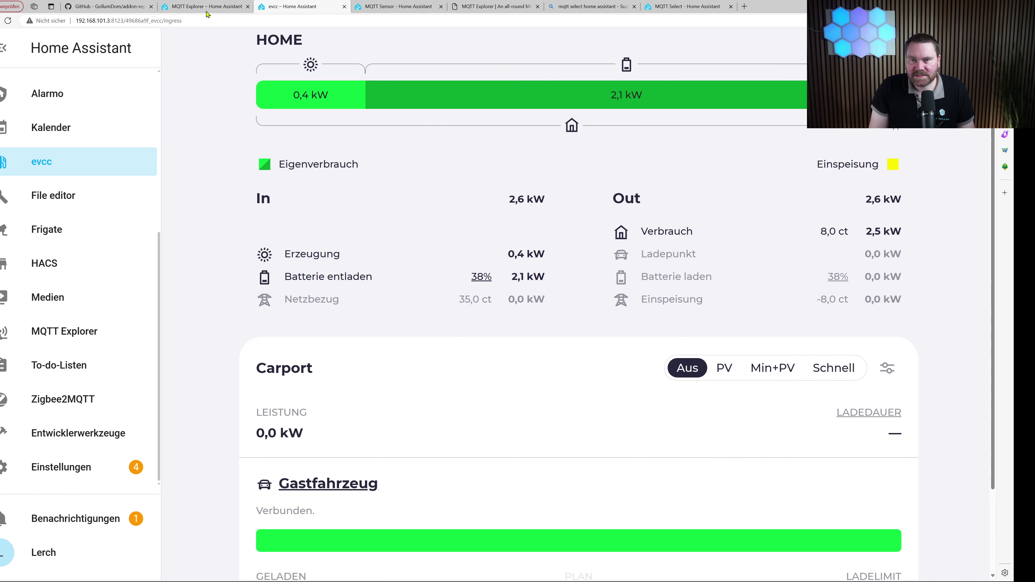
left_click(185, 6)
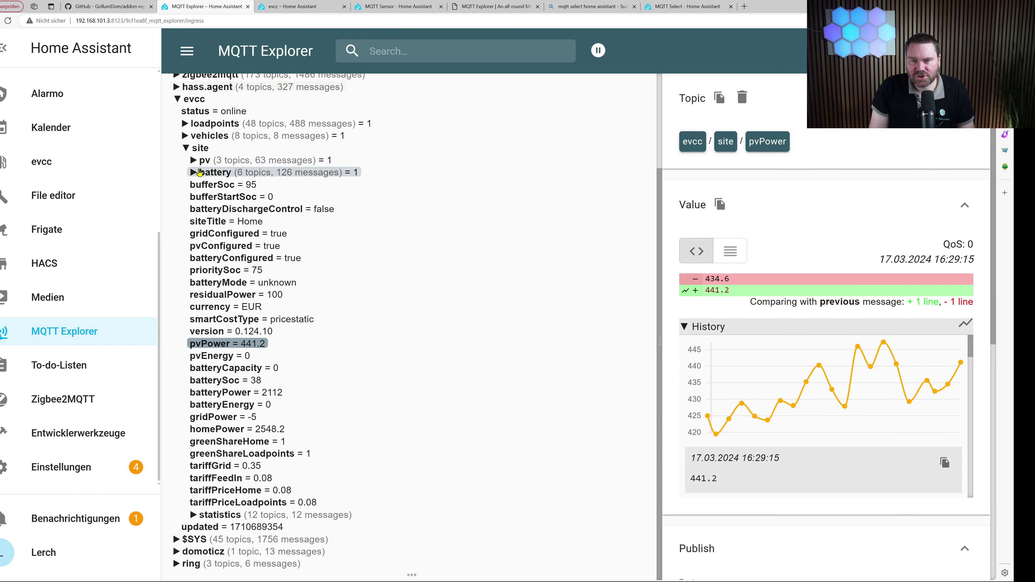
left_click(185, 124)
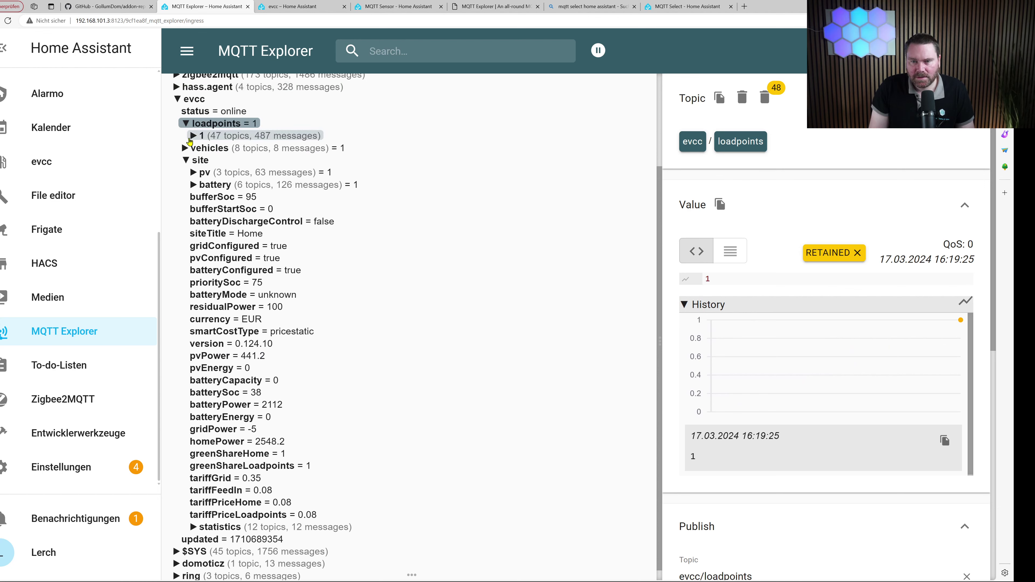
left_click(201, 136)
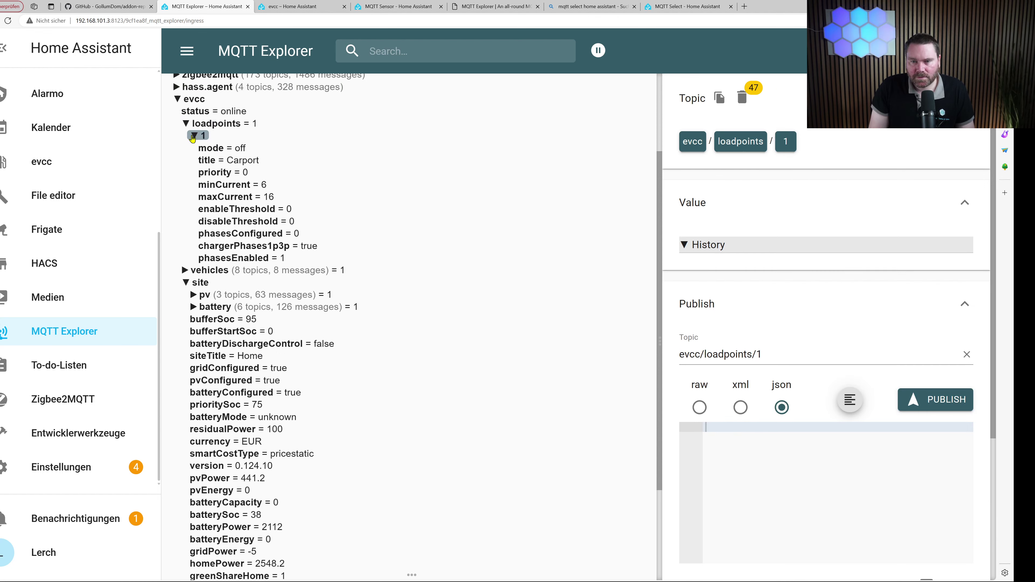
left_click(214, 150)
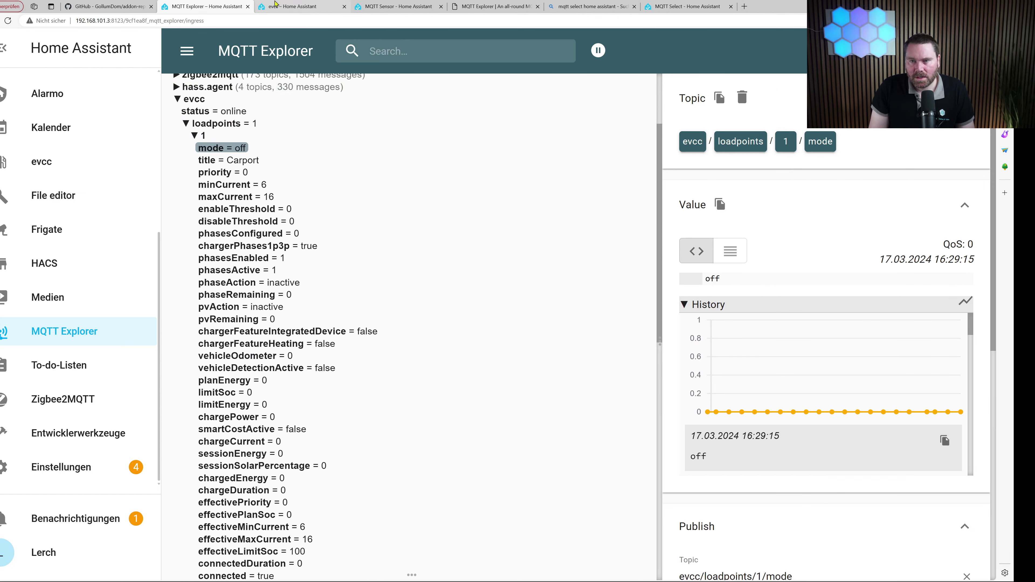
On the evcc dashboard, switch the Carport loadpoint's charging mode to PV.
left_click(290, 5)
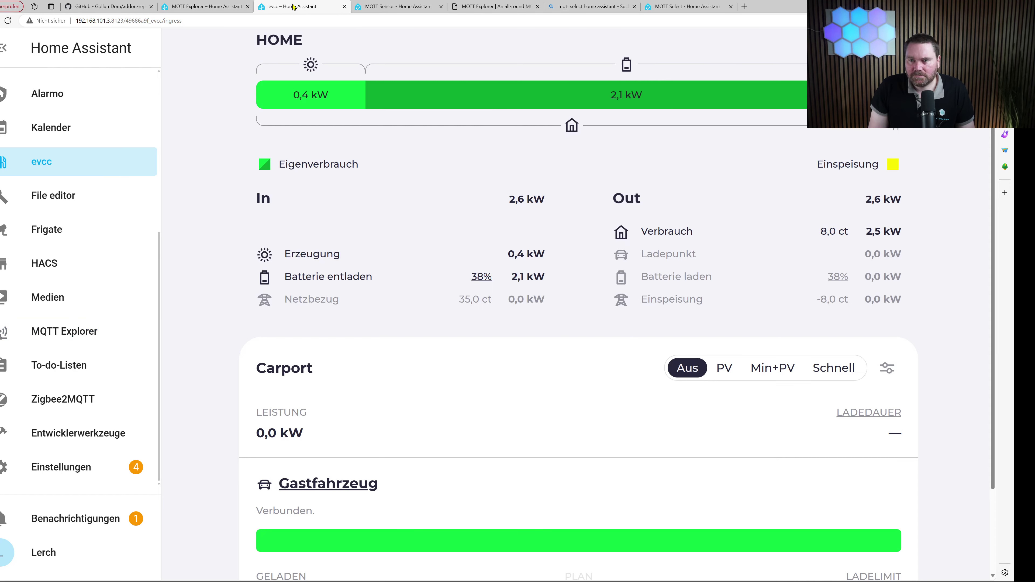
left_click(720, 367)
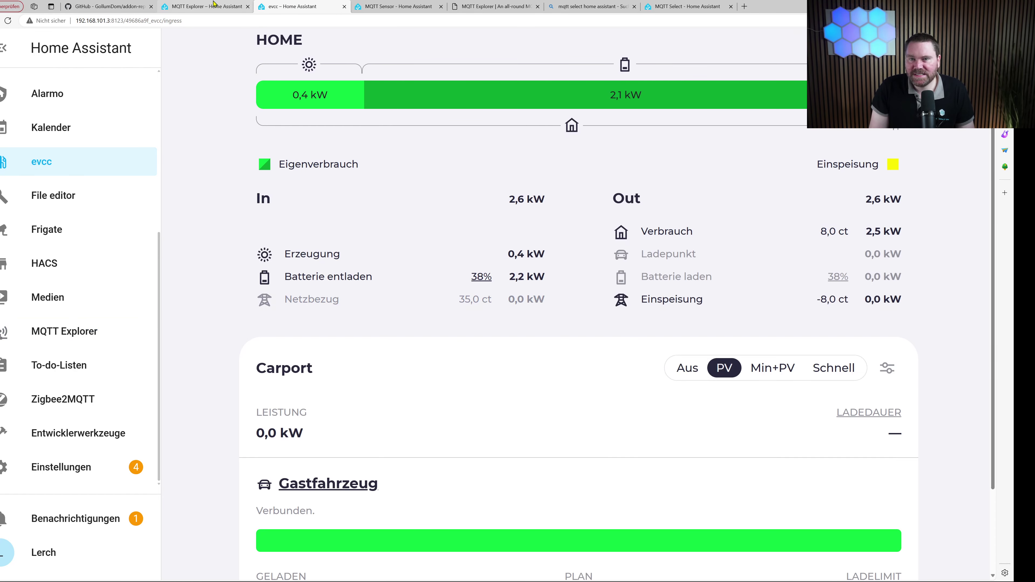
Check the mode topic in MQTT Explorer, switch the Carport loadpoint to Min+PV in evcc, and examine the topic's value again.
left_click(204, 6)
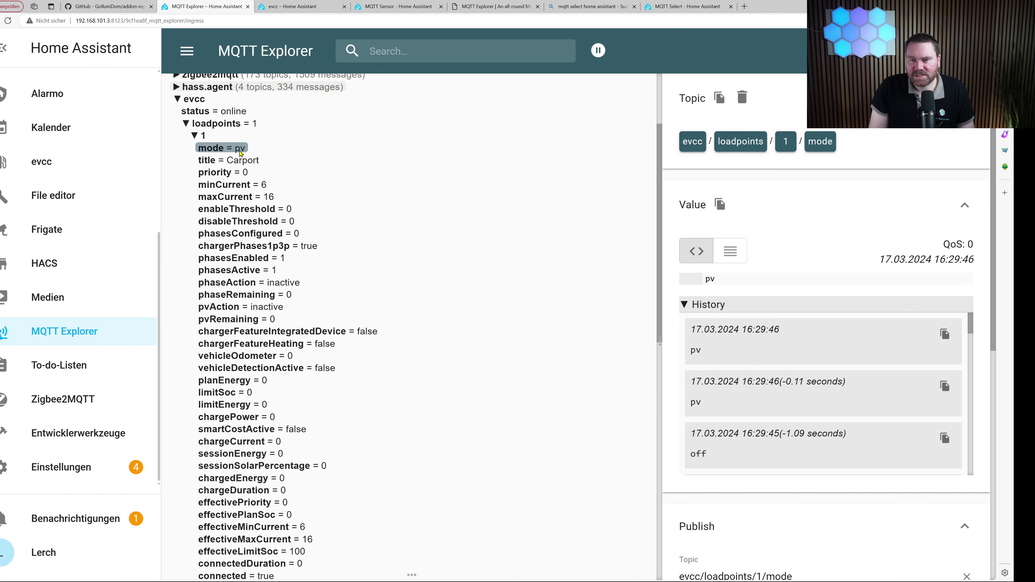
left_click(285, 6)
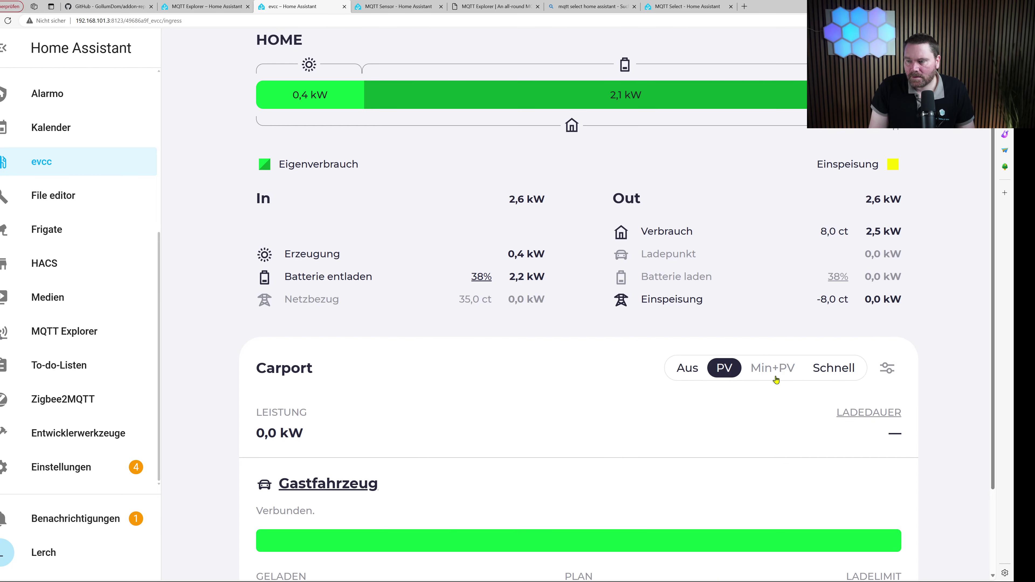
left_click(772, 367)
left_click(197, 6)
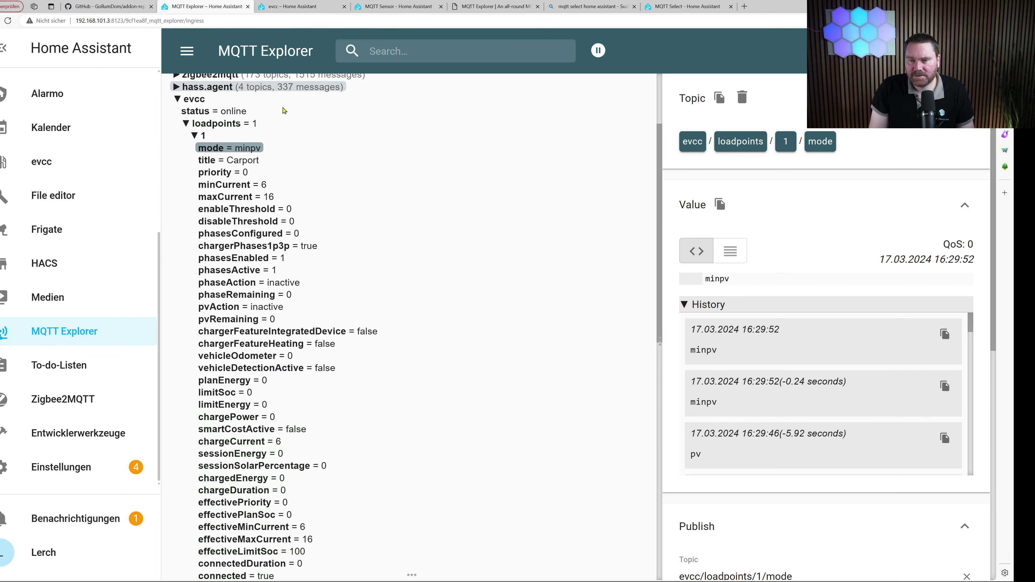
Switch the Carport loadpoint to Schnell in evcc and examine the mode topic's value in MQTT Explorer.
left_click(287, 5)
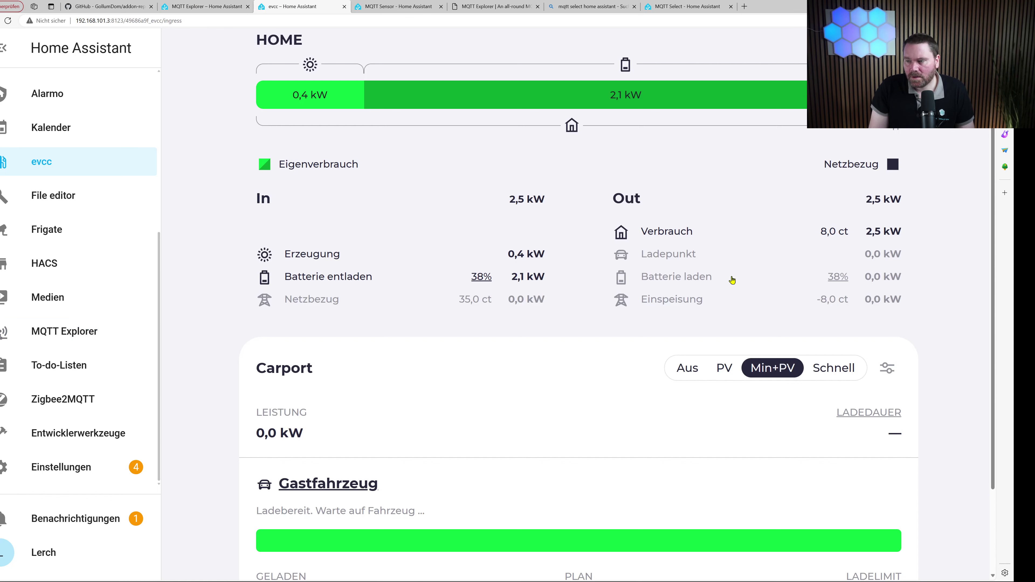
left_click(834, 367)
left_click(204, 6)
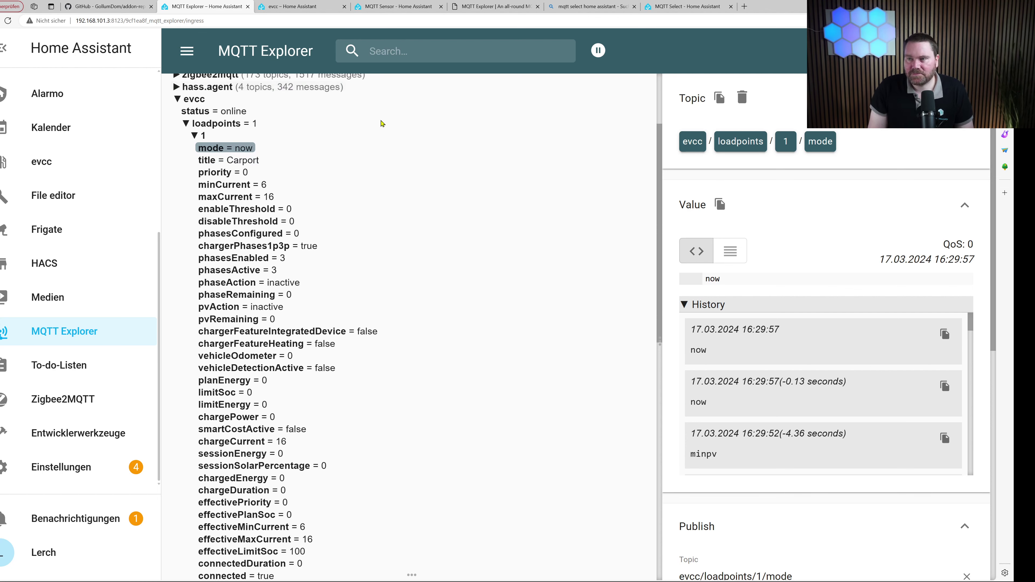
Copy the select block from the example configuration in the MQTT Select documentation.
left_click(670, 7)
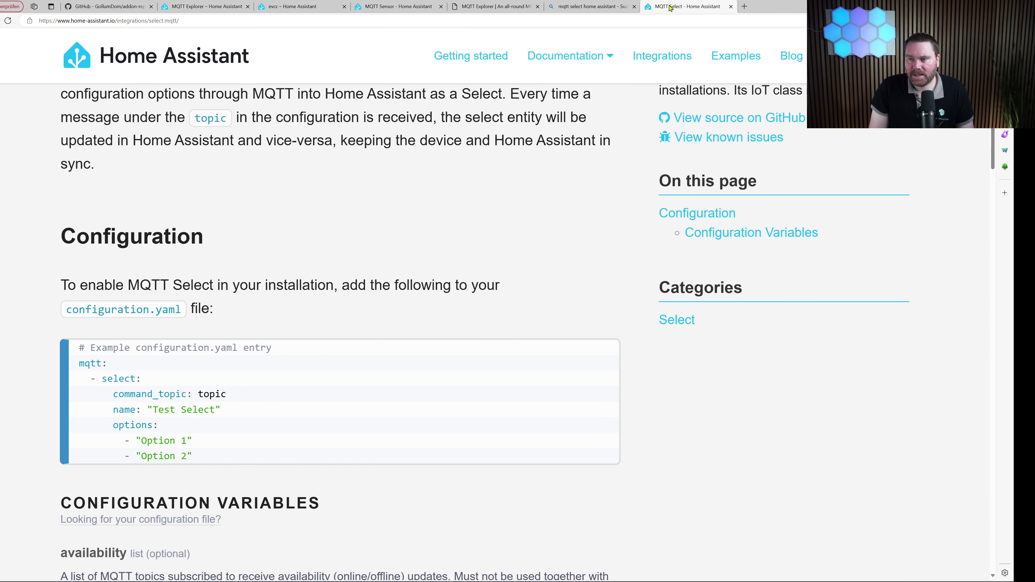
left_click_drag(208, 456, 103, 379)
key("ctrl+c")
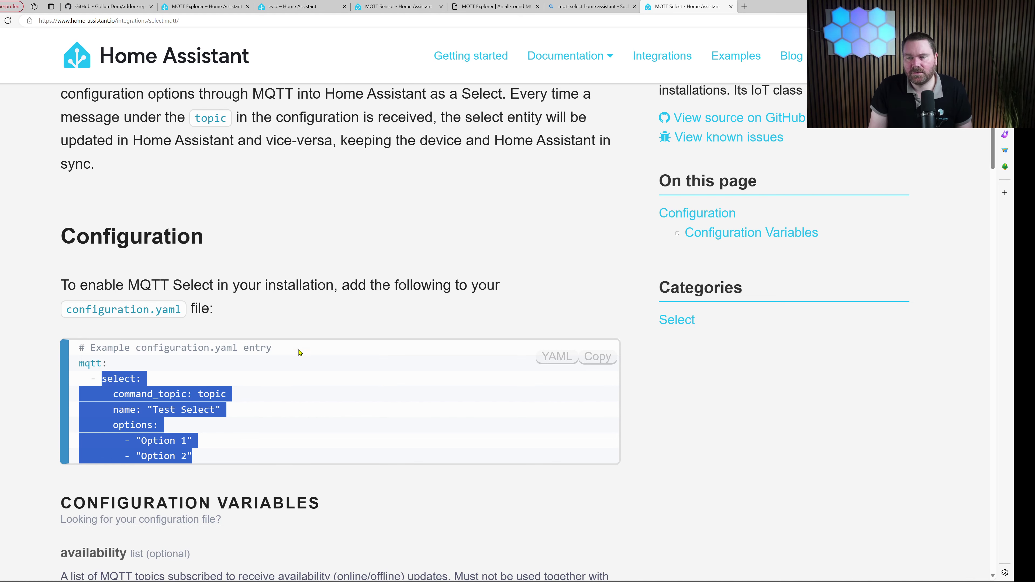
Set the Carport loadpoint's charging mode to Aus in evcc and check the mode topic's value in MQTT Explorer.
left_click(302, 11)
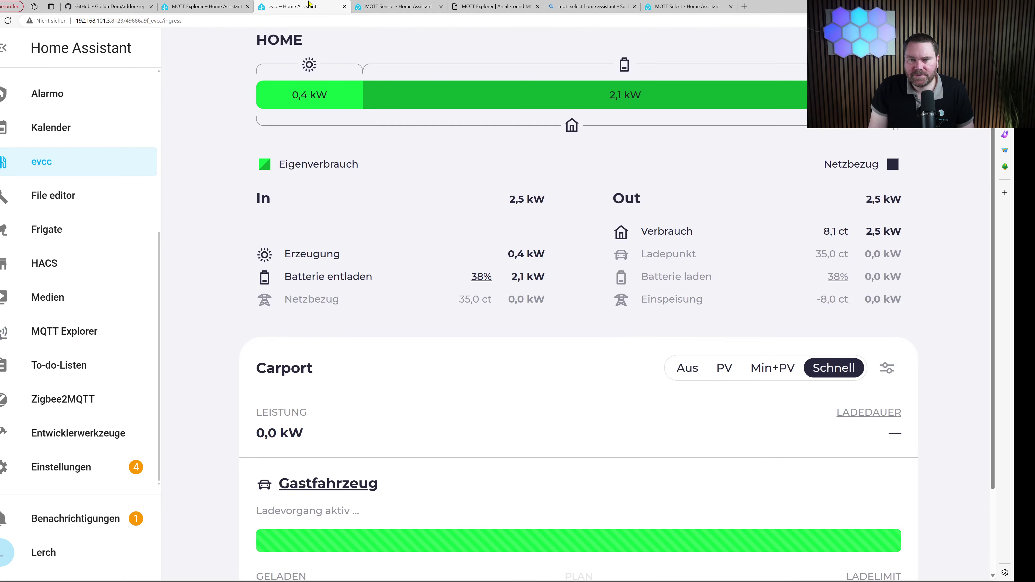
left_click(68, 198)
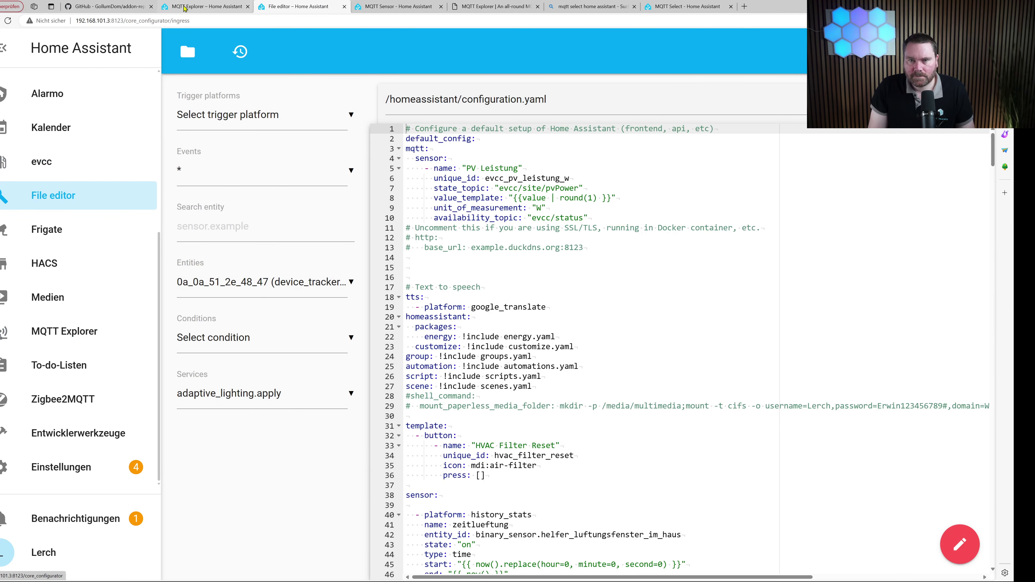
left_click(185, 8)
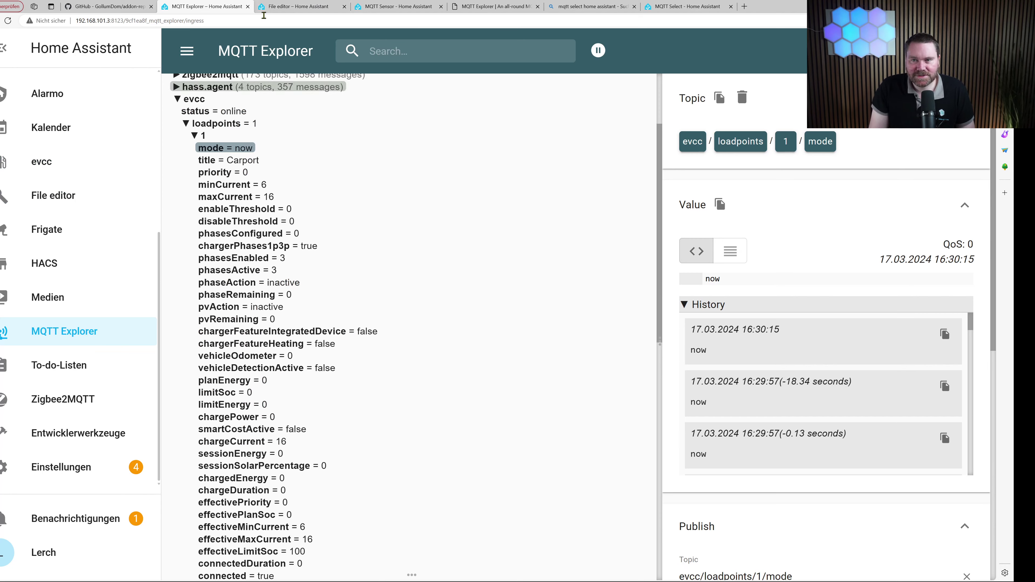
left_click(266, 8)
left_click(57, 159)
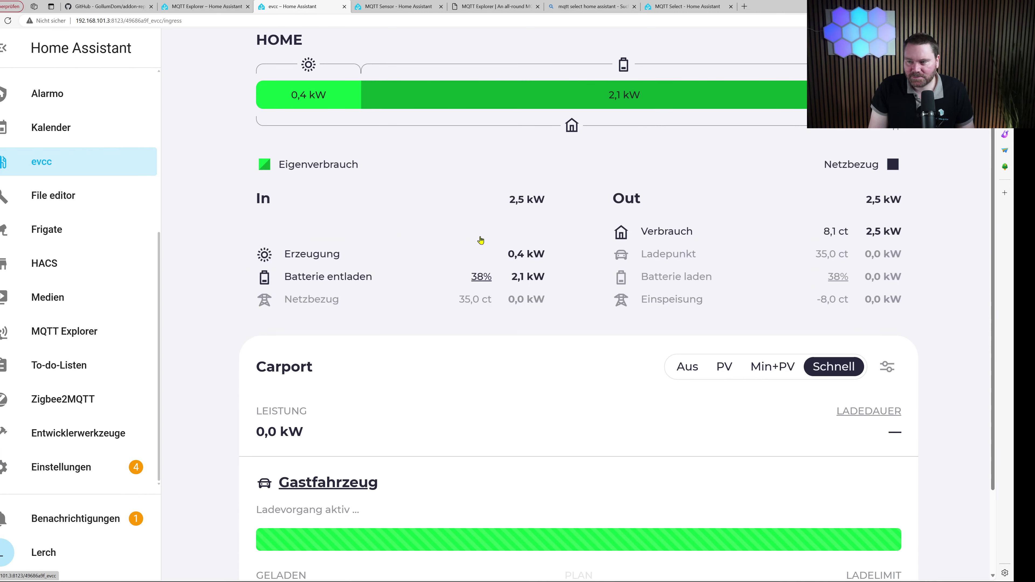
left_click(678, 369)
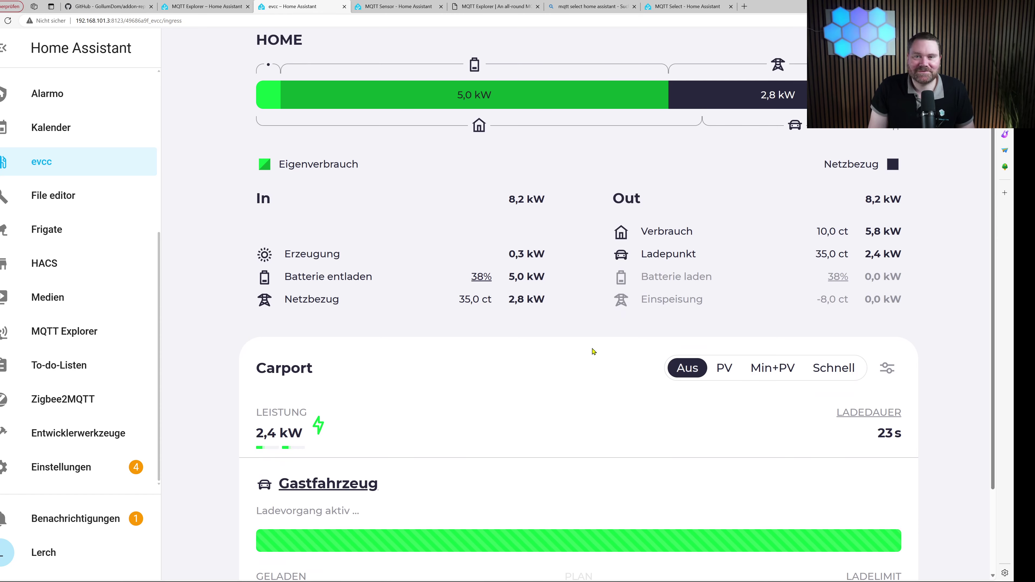
left_click(208, 7)
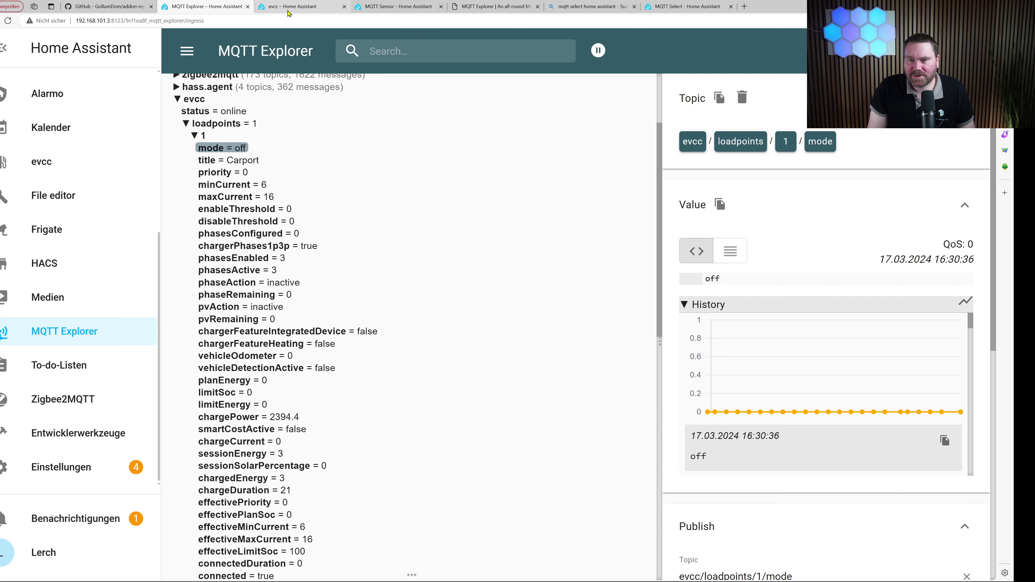
In configuration.yaml, insert the copied select block below the PV Leistung sensor and indent its select key to the level of sensor.
left_click(54, 198)
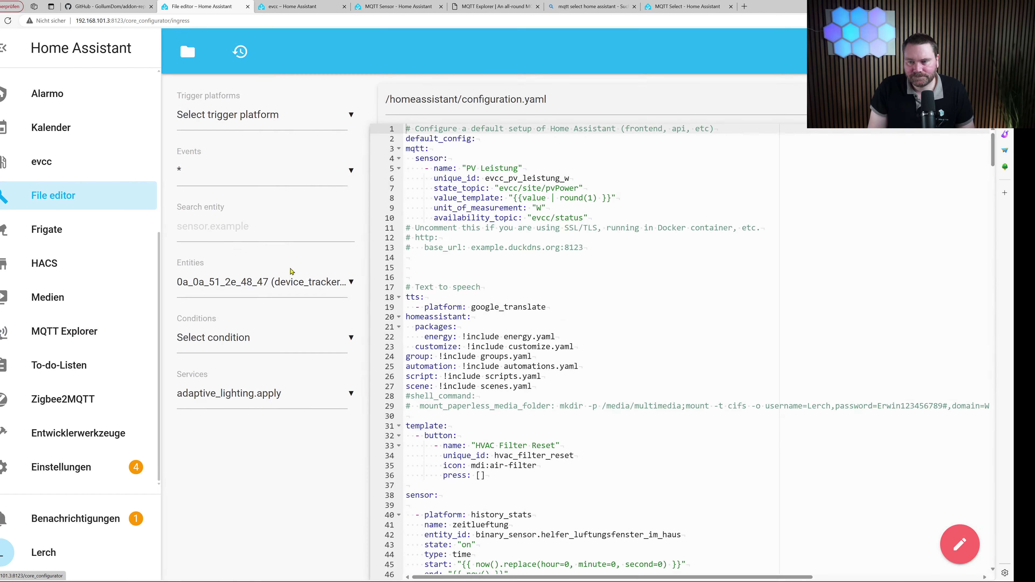
left_click(603, 218)
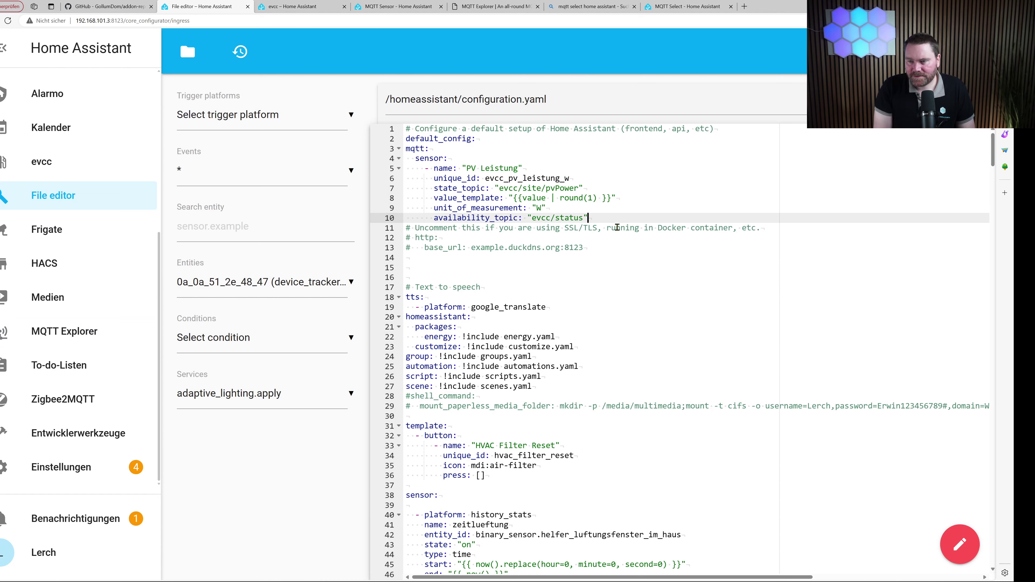
key("Return")
key("Return")
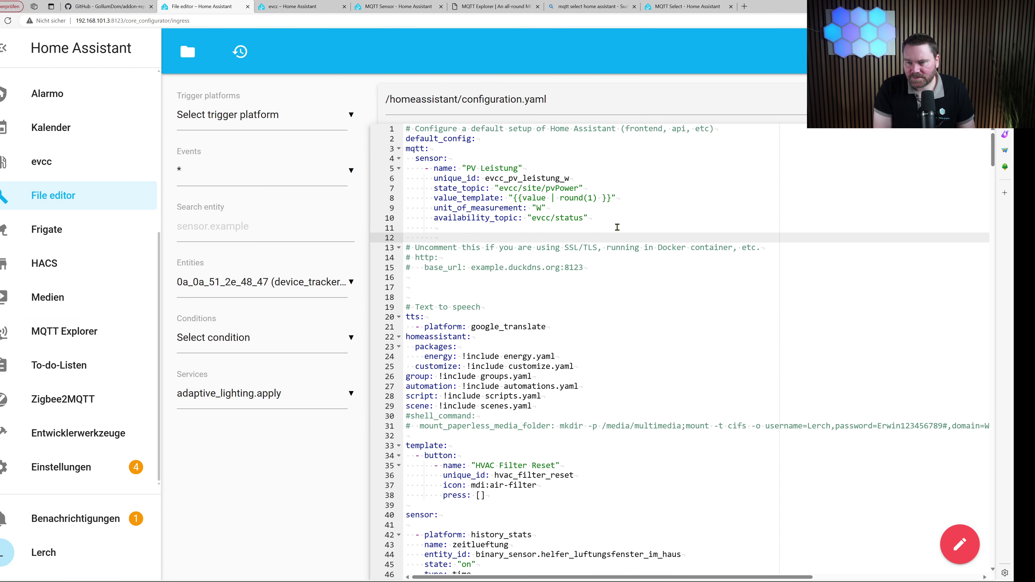
key("BackSpace")
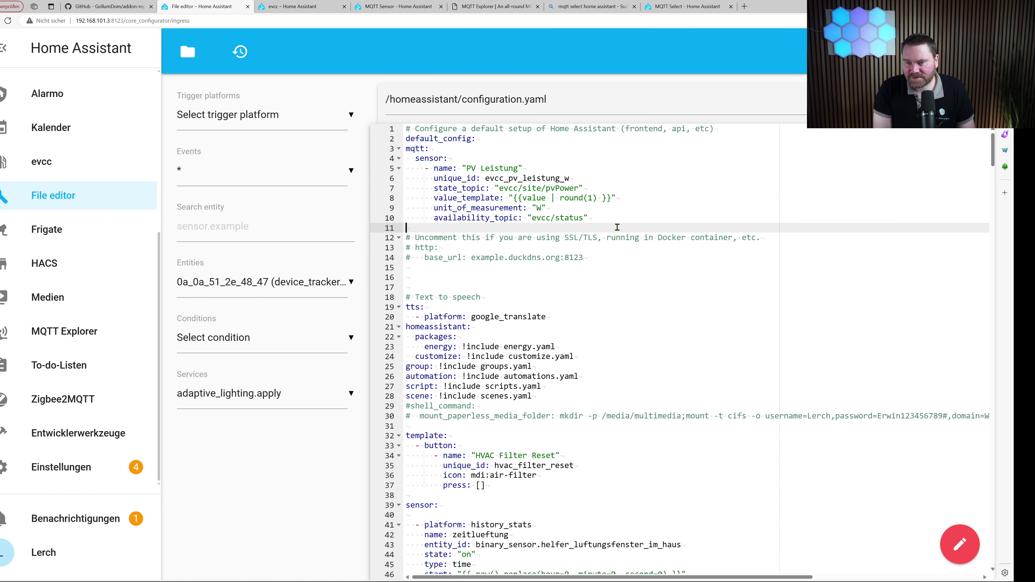
key("ctrl+v")
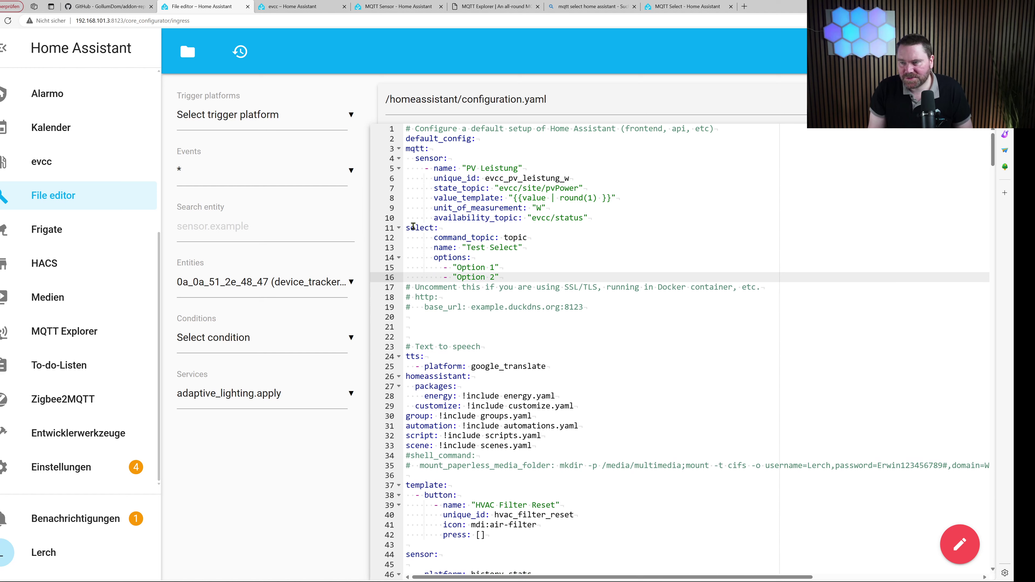
left_click(403, 229)
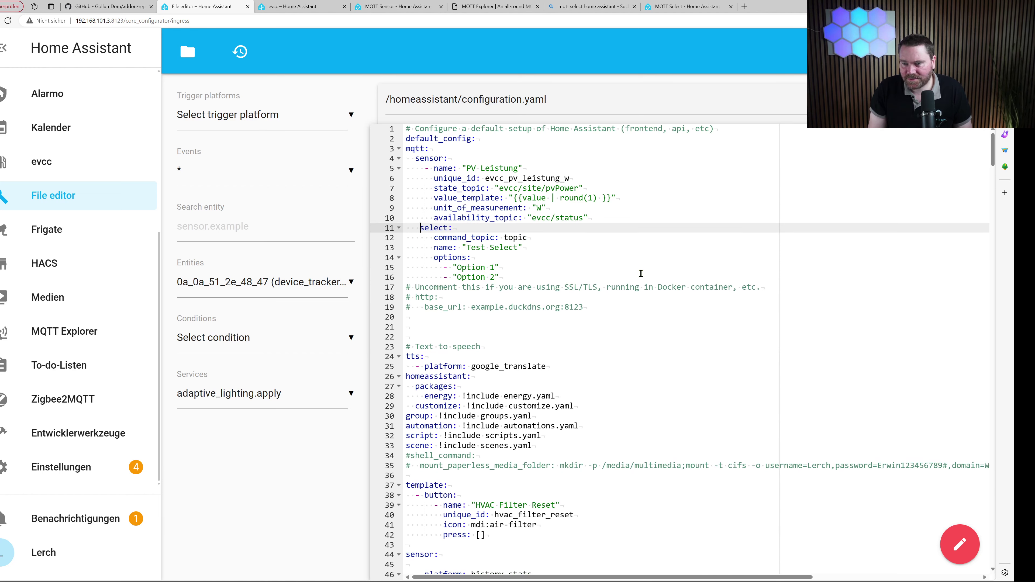
key("BackSpace")
key("BackSpace")
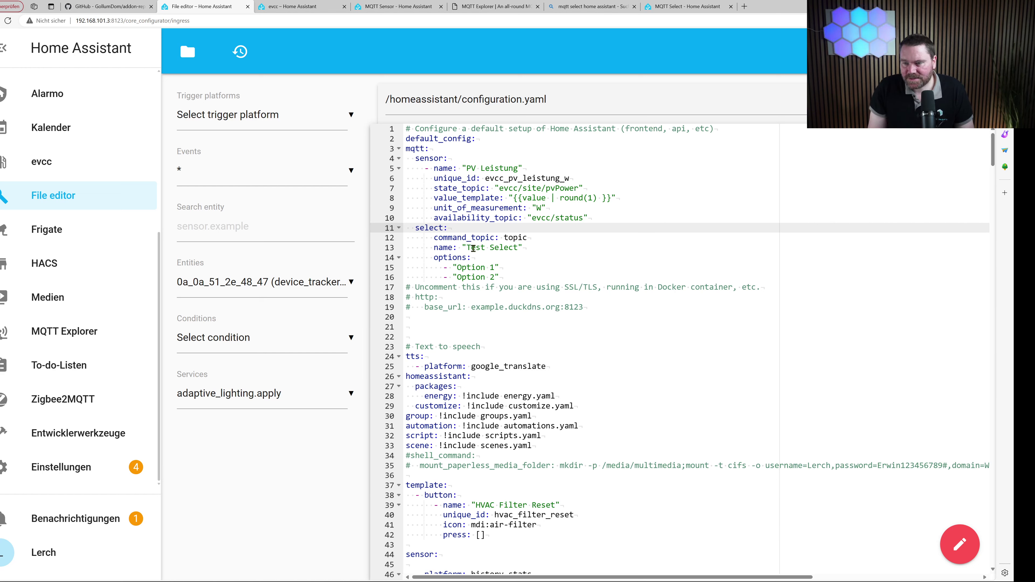
Name the MQTT select "Charge Mode" and add the unique_id evcc_charge_mode_select below the name.
left_click_drag(467, 248, 518, 247)
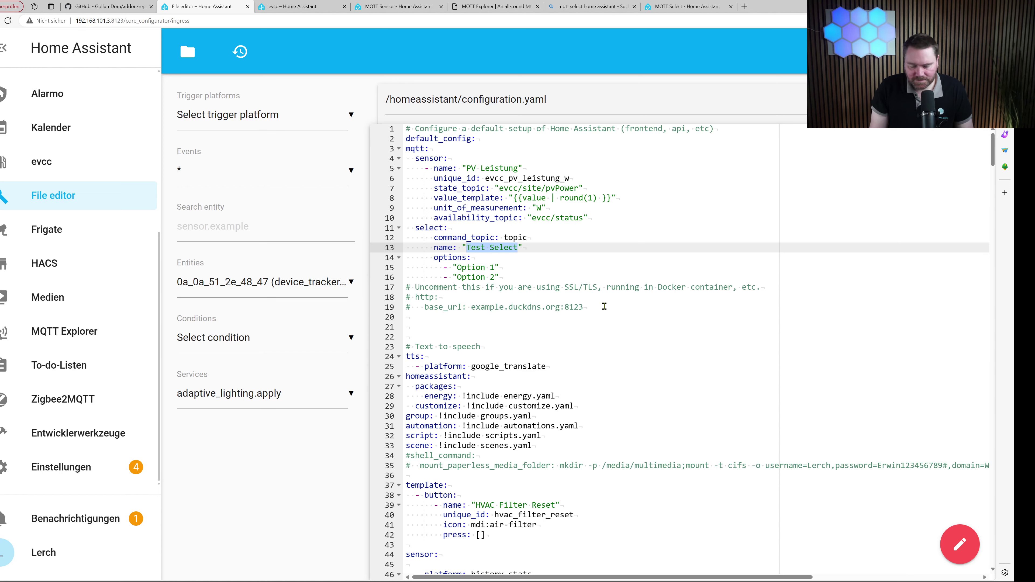
type("Charge Mode")
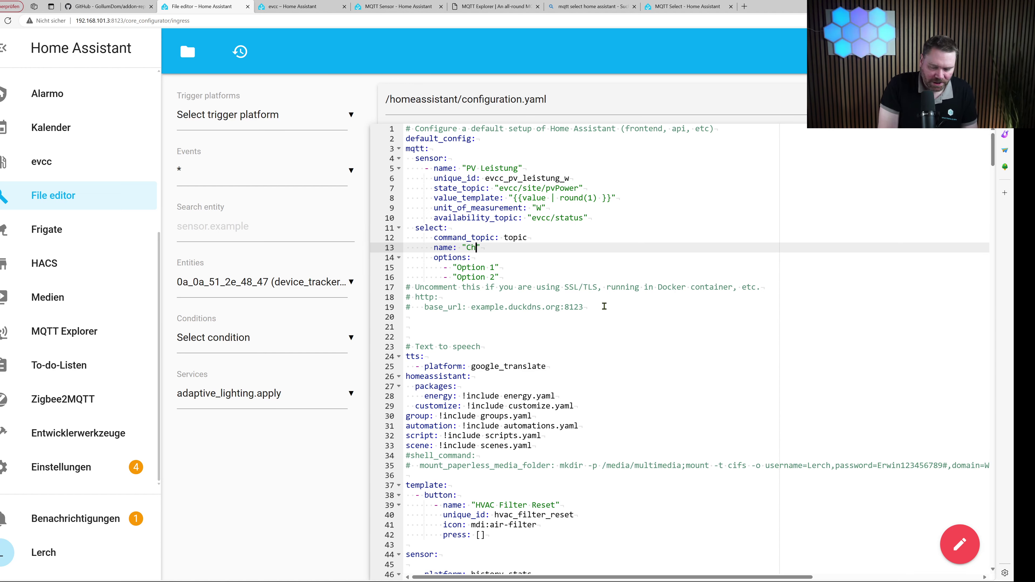
left_click(584, 246)
key("Return")
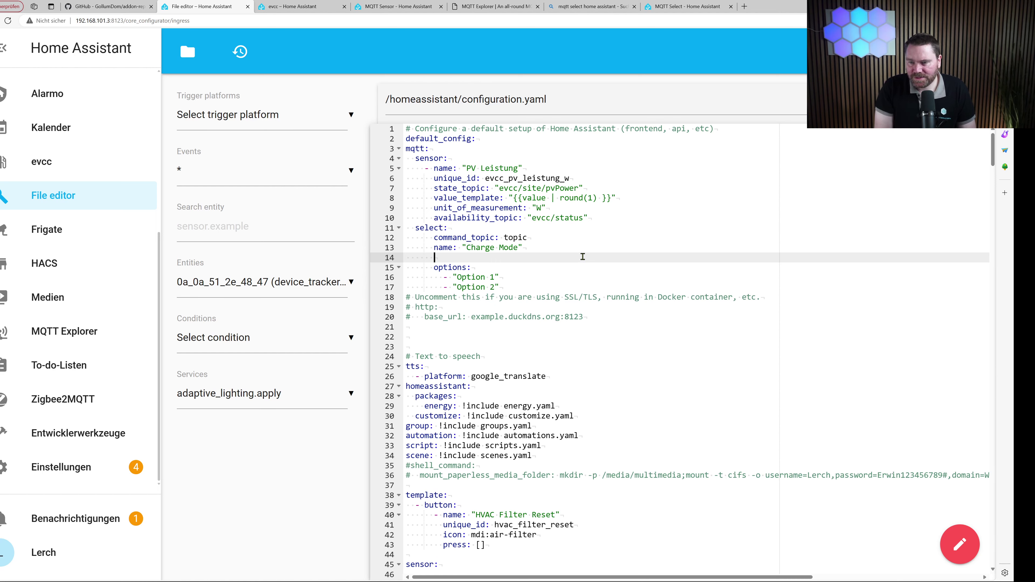
type("uniqu")
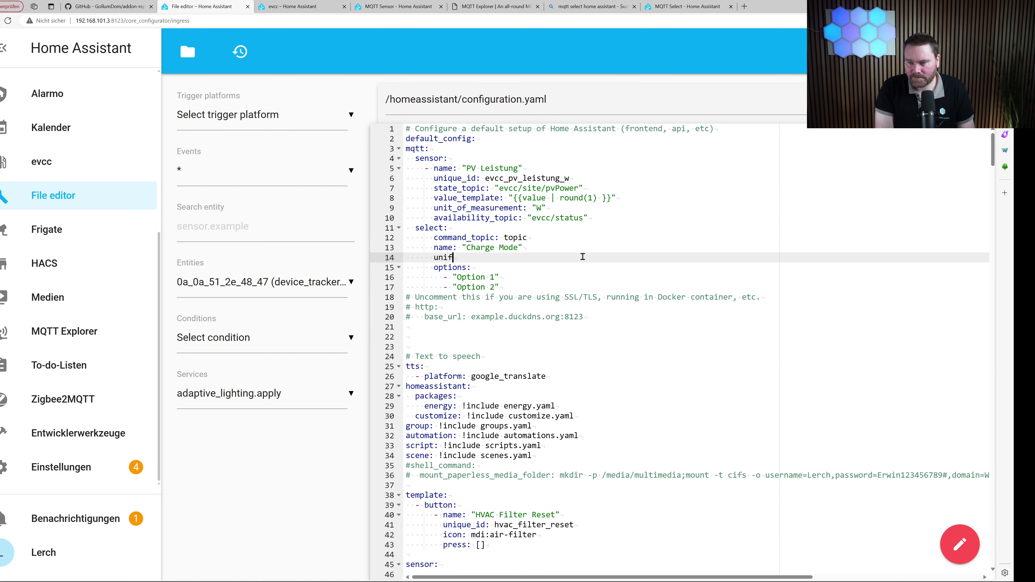
type("e_id")
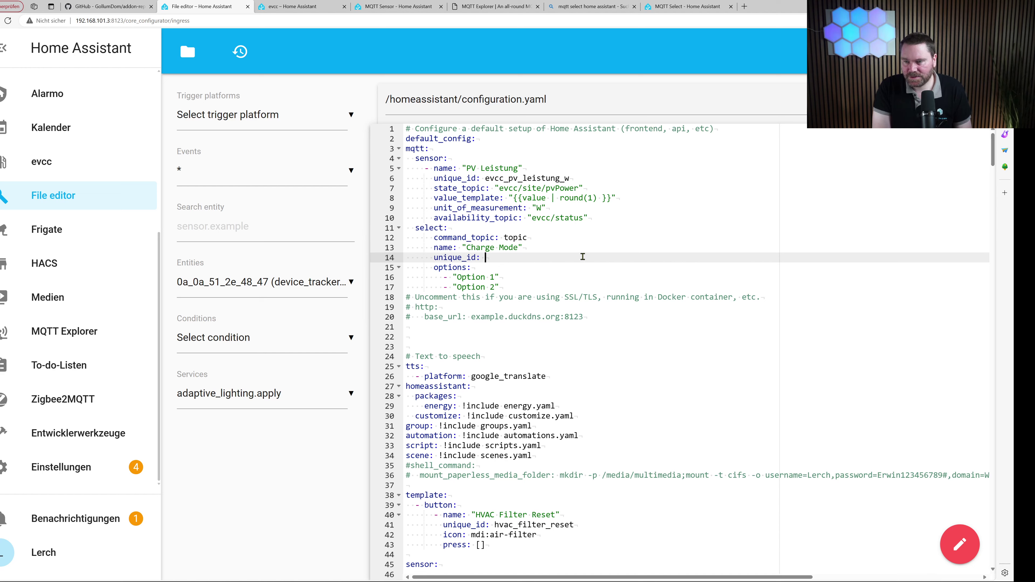
type(": ")
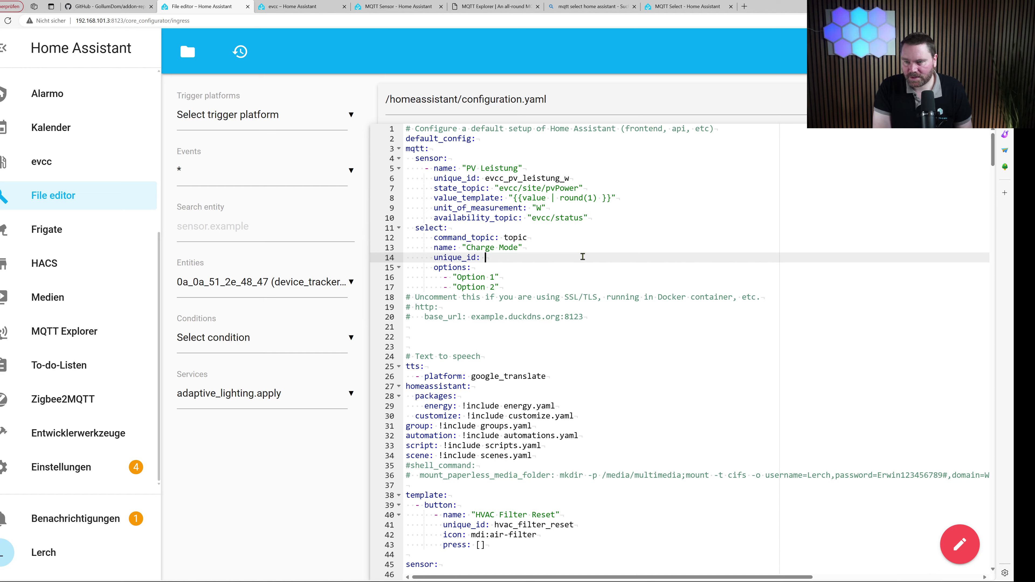
type("evcc_charg")
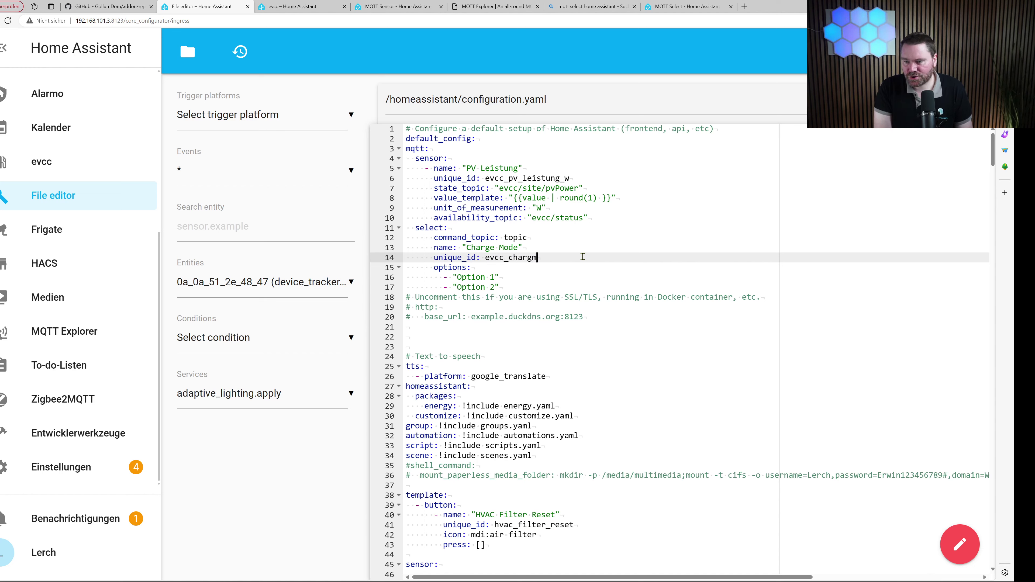
type("e_mode_s")
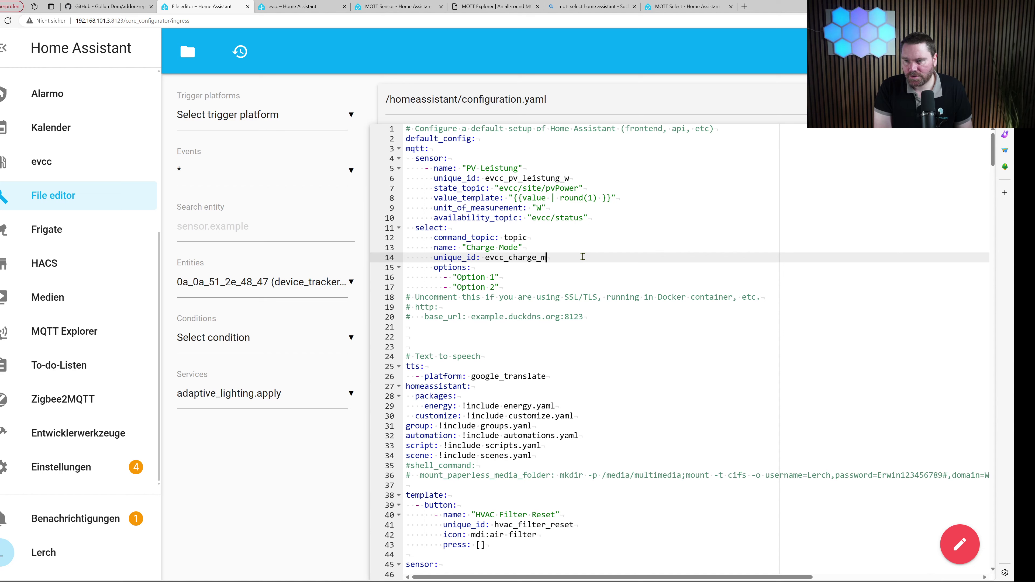
type("elect")
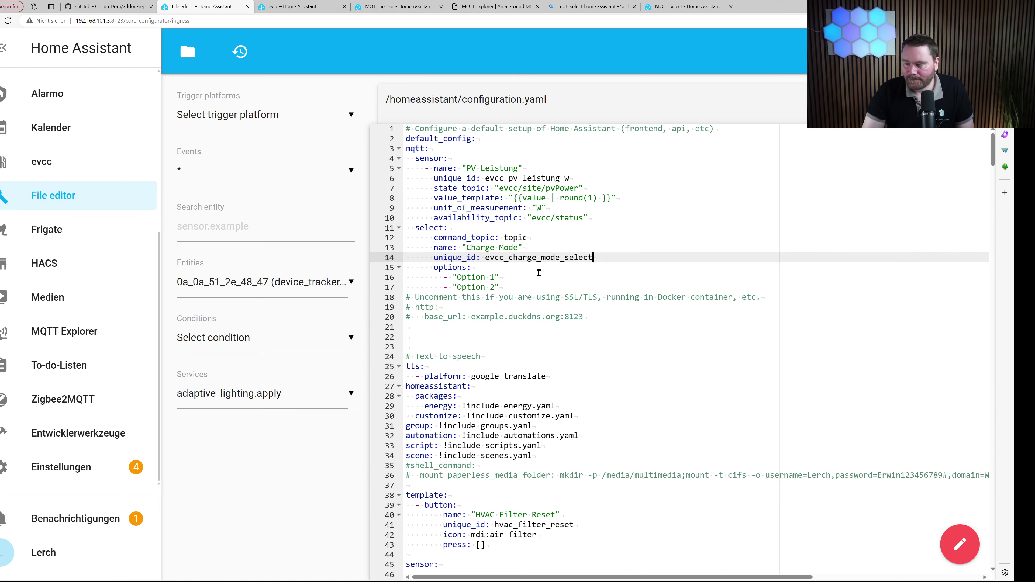
Copy the topic evcc/loadpoints/1/mode from MQTT Explorer and set it in quotes as the select's command_topic.
key("ctrl+4")
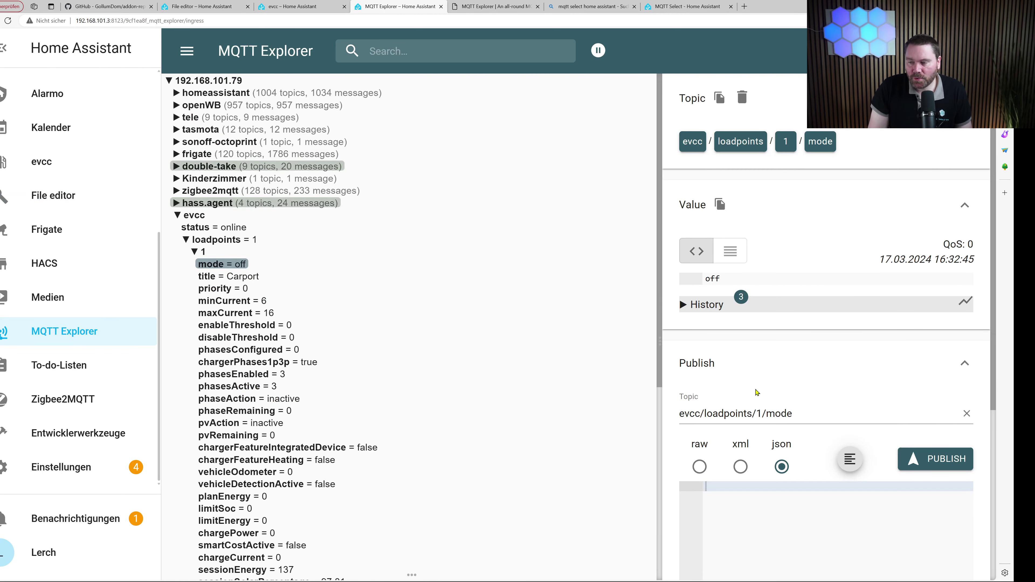
left_click_drag(793, 414, 678, 419)
key("ctrl+c")
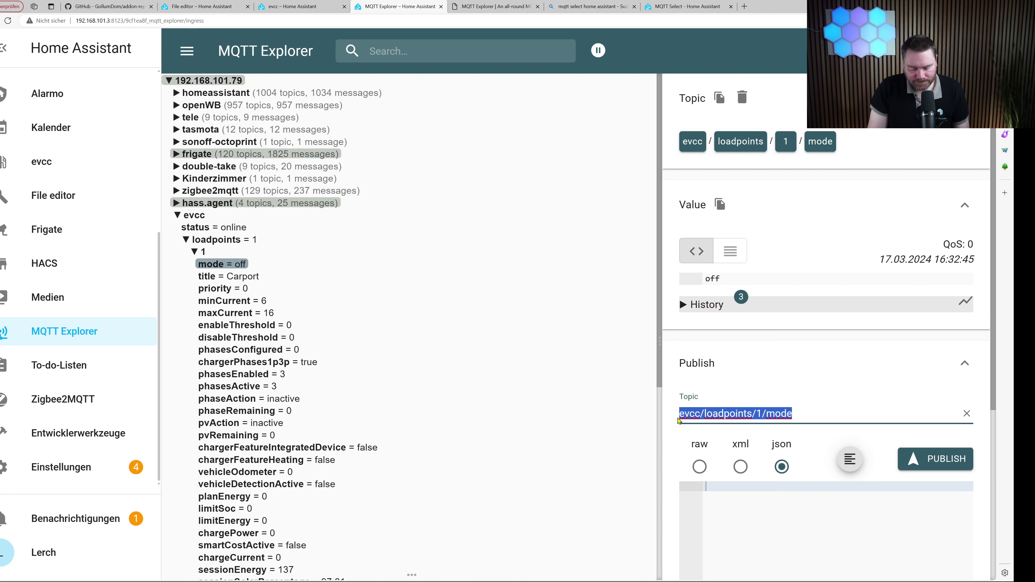
left_click(211, 8)
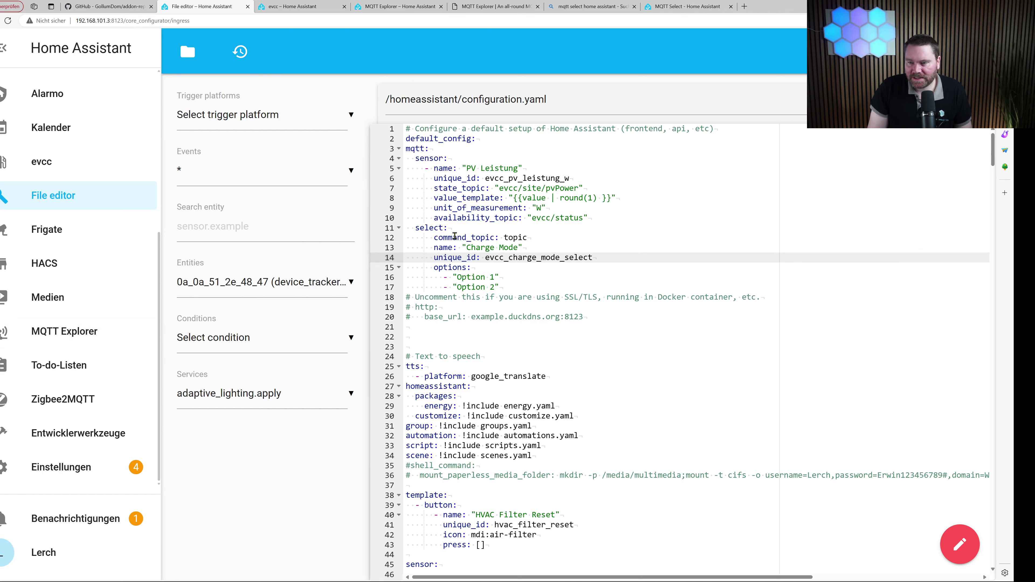
double_click(513, 238)
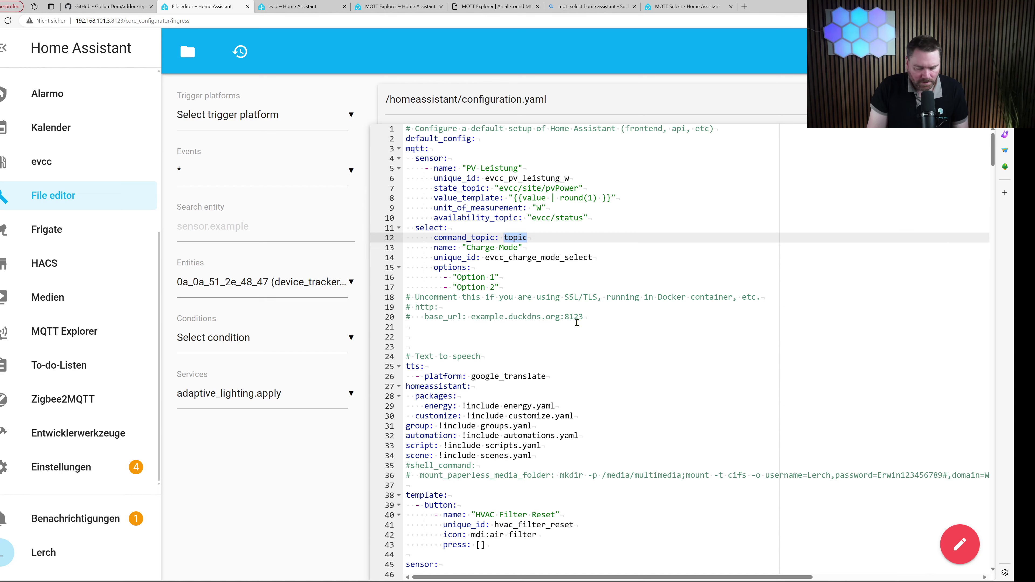
type("\"")
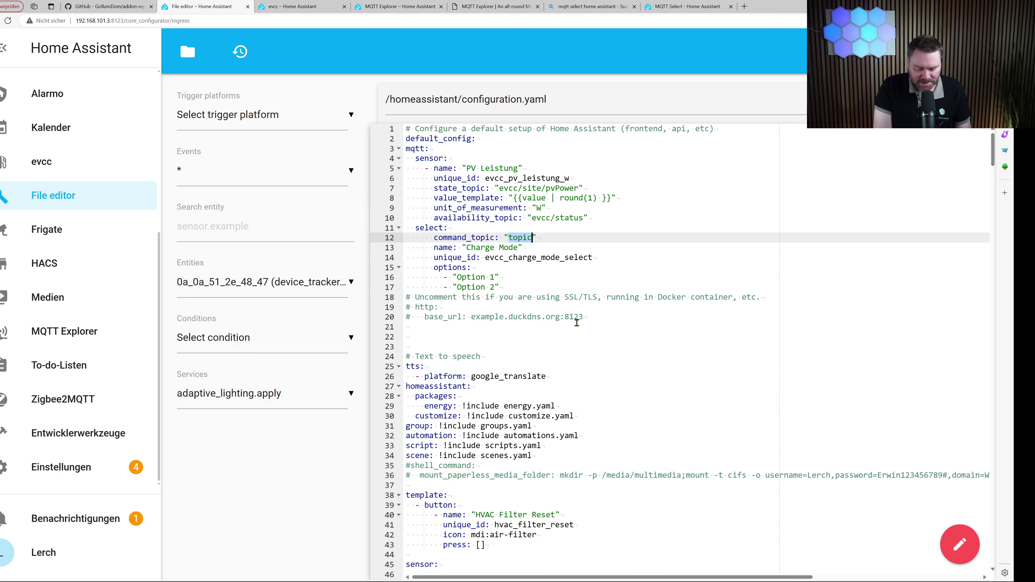
key("ctrl+v")
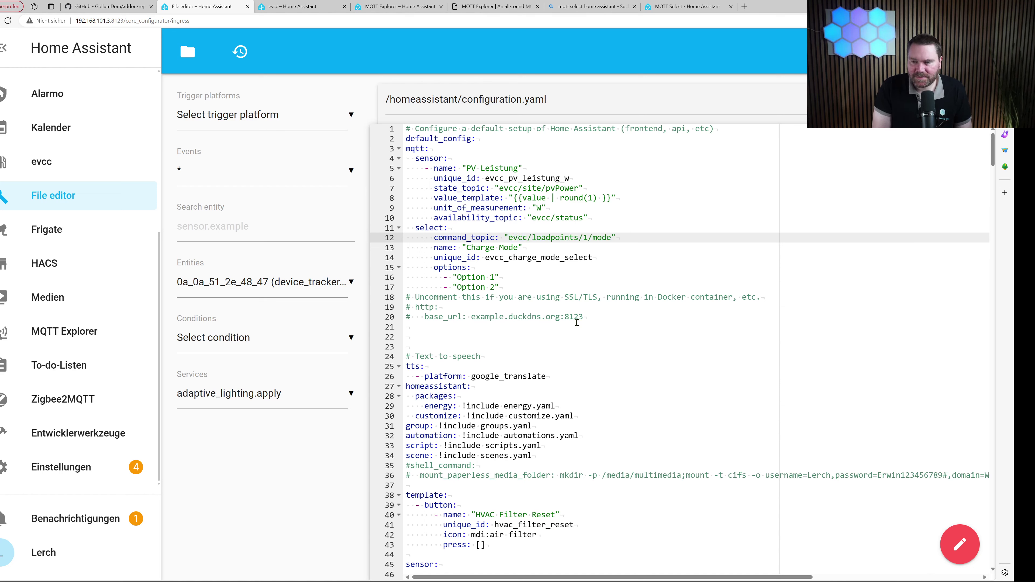
Append /set to the select's command_topic and add a state_topic line above it with the quoted topic evcc/loadpoints/1/mode.
type("/")
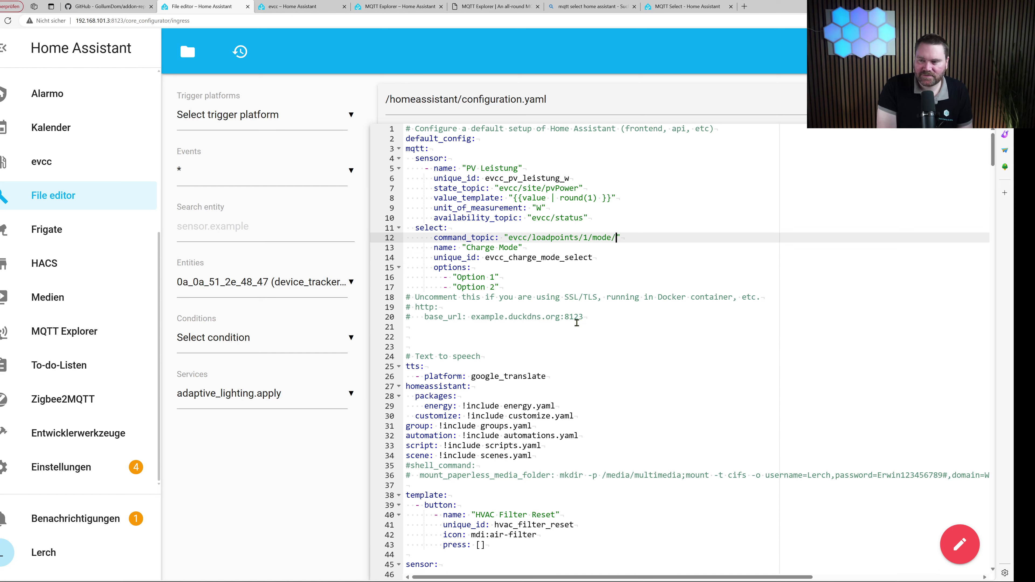
type("set")
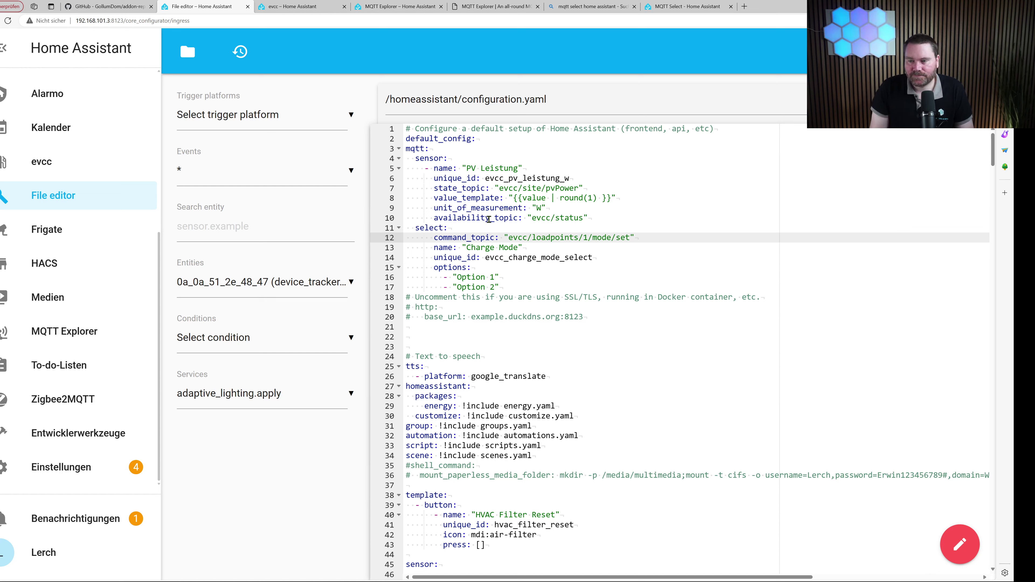
key("Home")
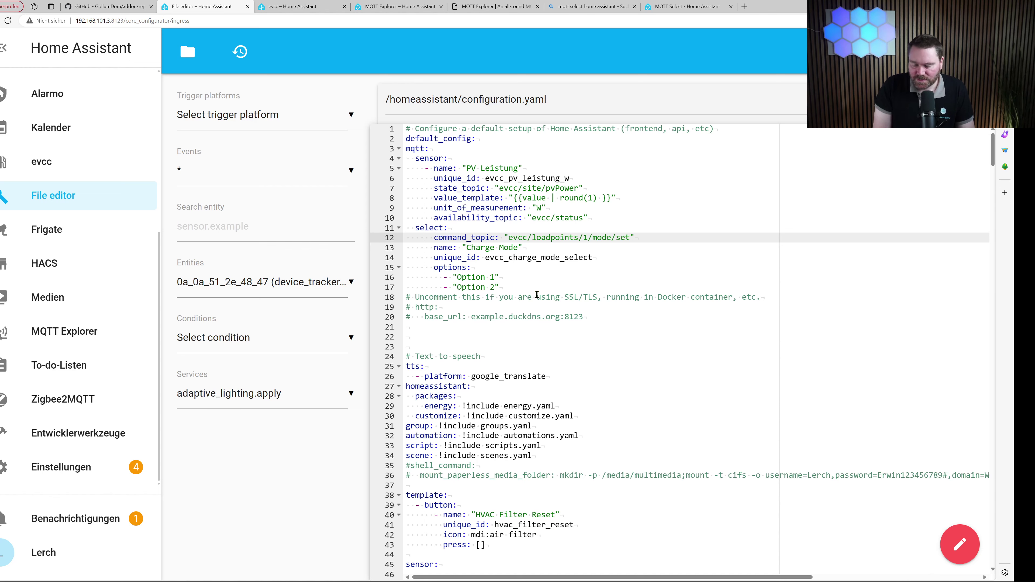
key("Return")
key("Up")
type("sta")
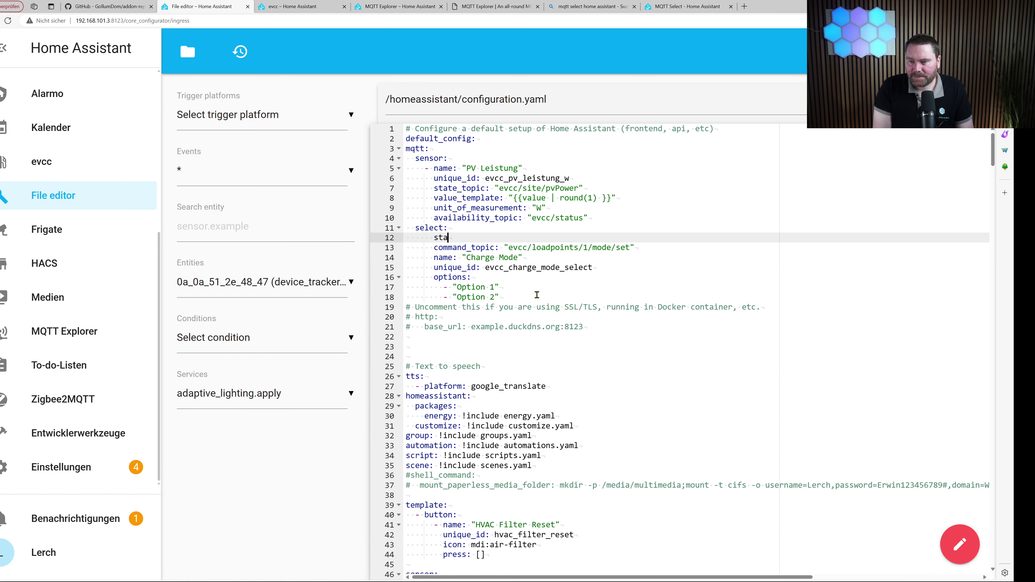
type("te_t")
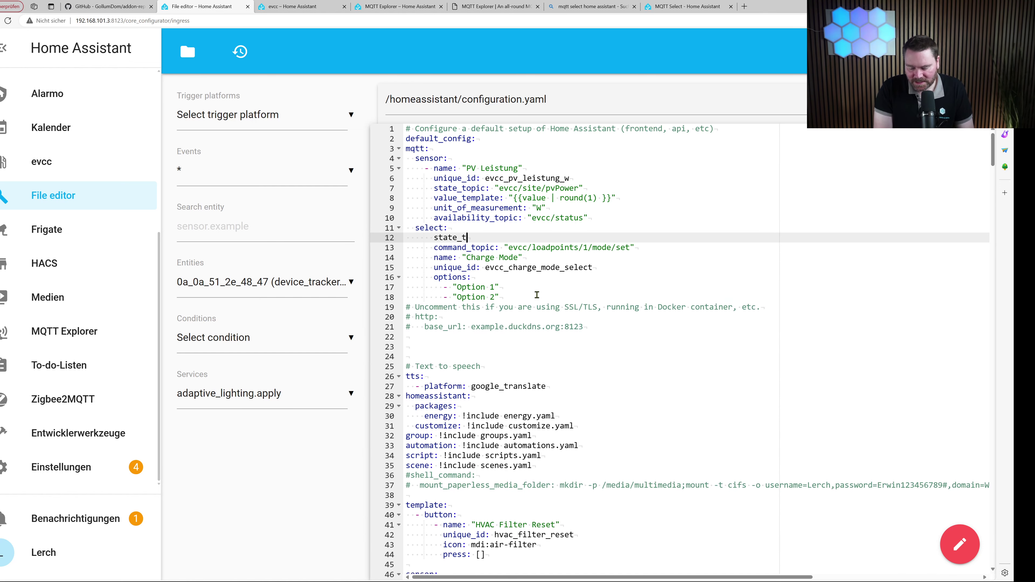
type("opic")
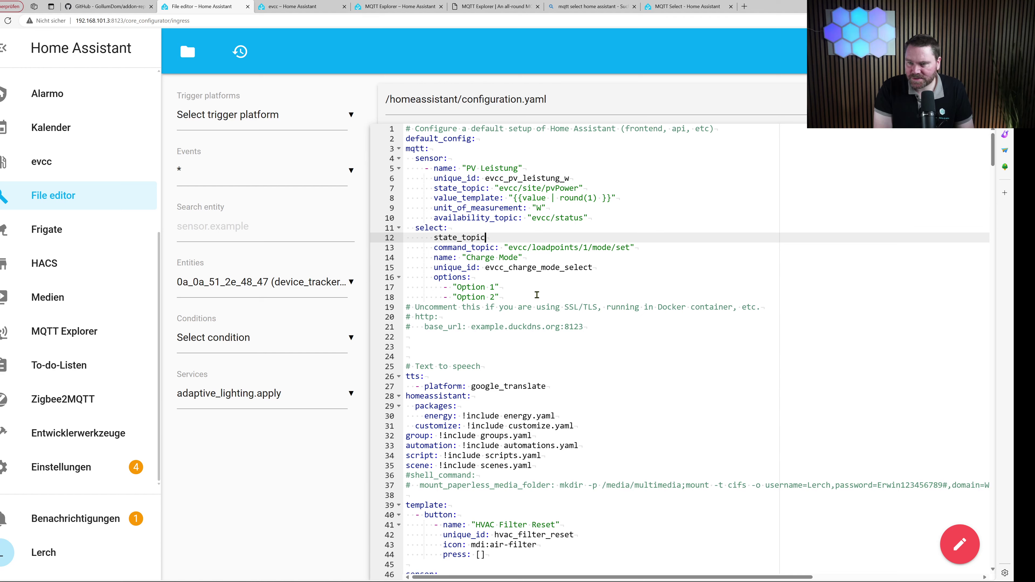
type(": \"")
key("ctrl+v")
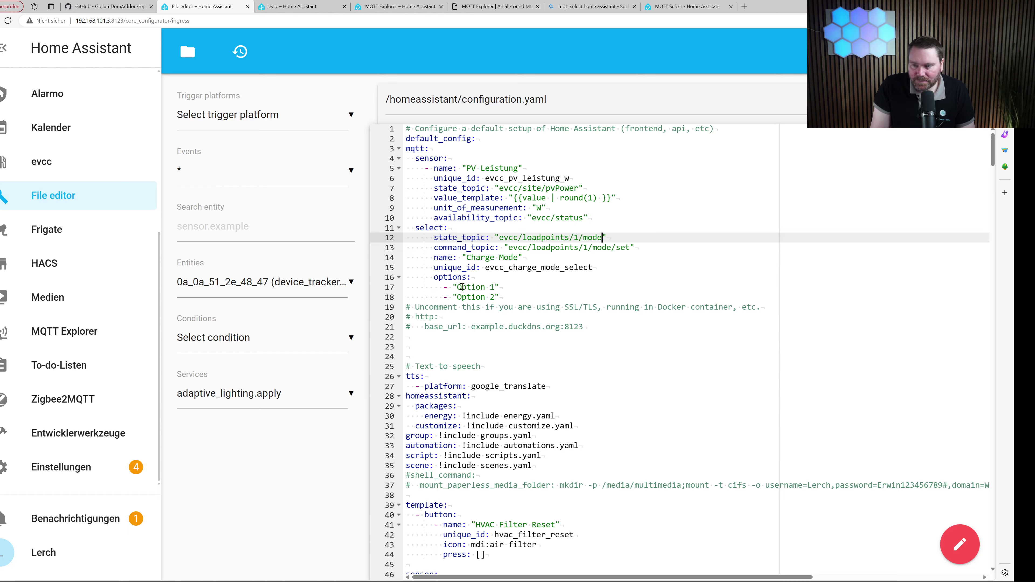
Replace the placeholder options Option 1 and Option 2 of the Charge Mode select with off and now.
left_click_drag(456, 287, 494, 287)
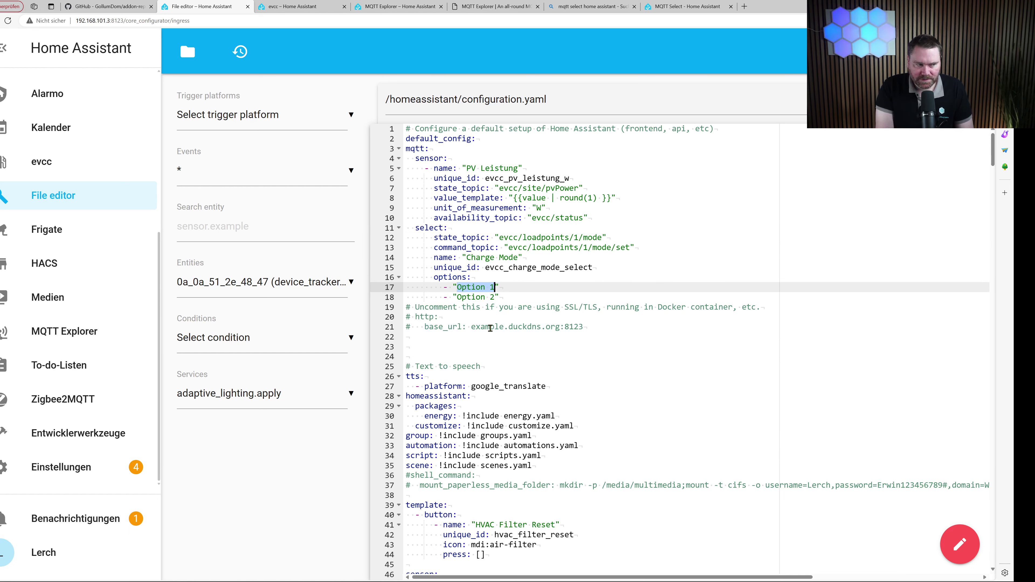
type("off")
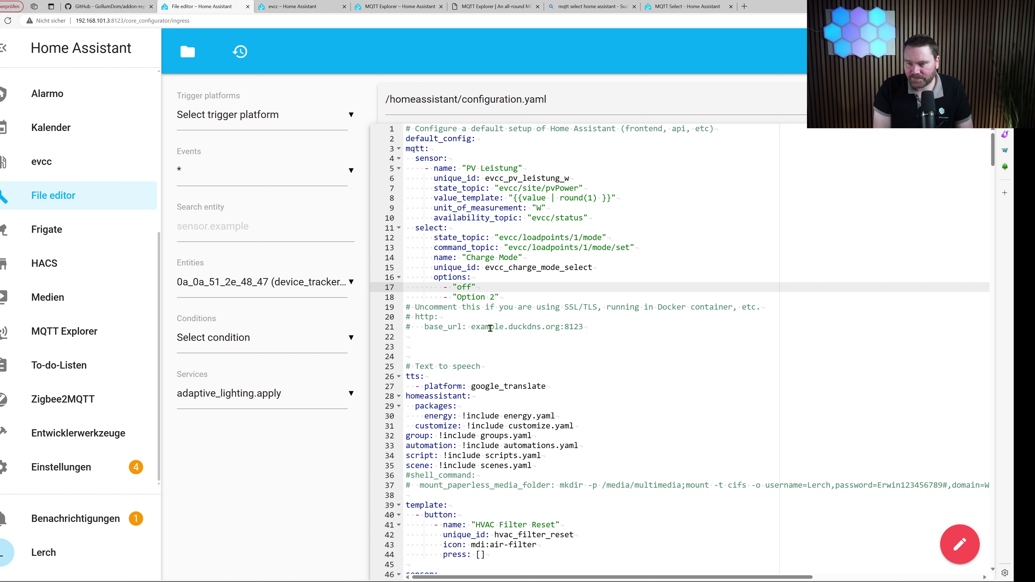
left_click_drag(458, 298, 495, 296)
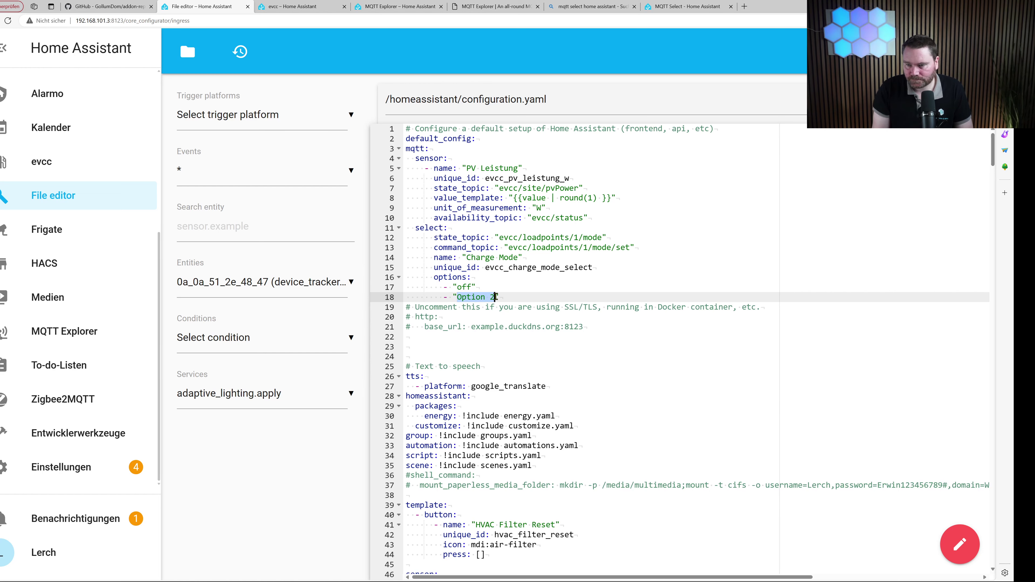
type("now")
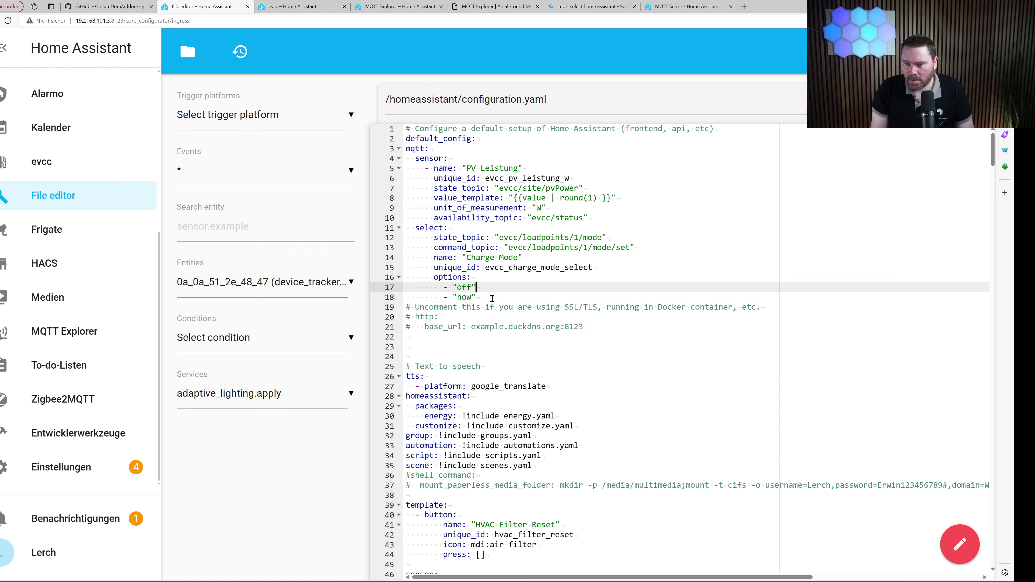
Add the quoted options minpv and pv as list items below now in the Charge Mode select.
key("Return")
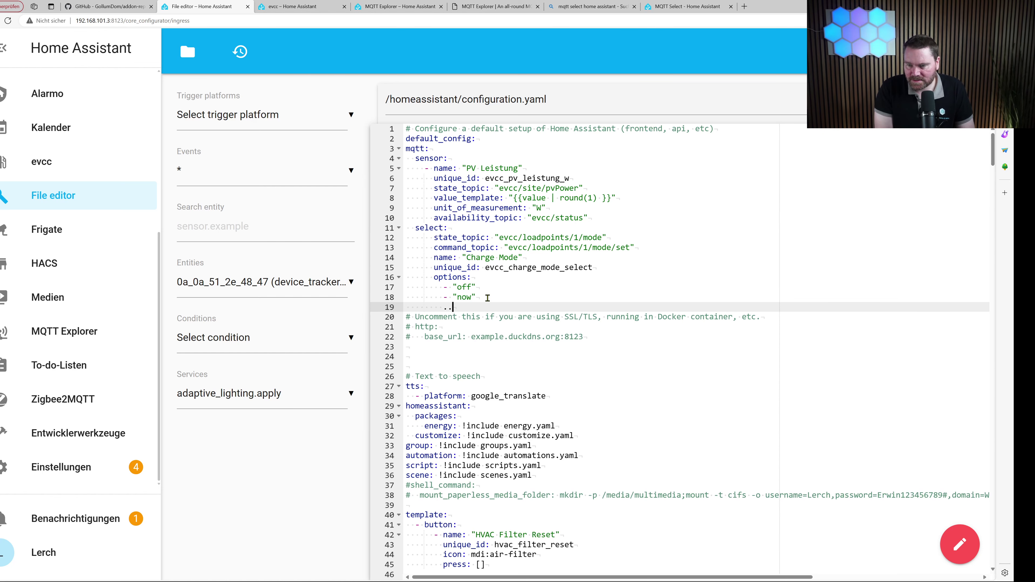
type("- ")
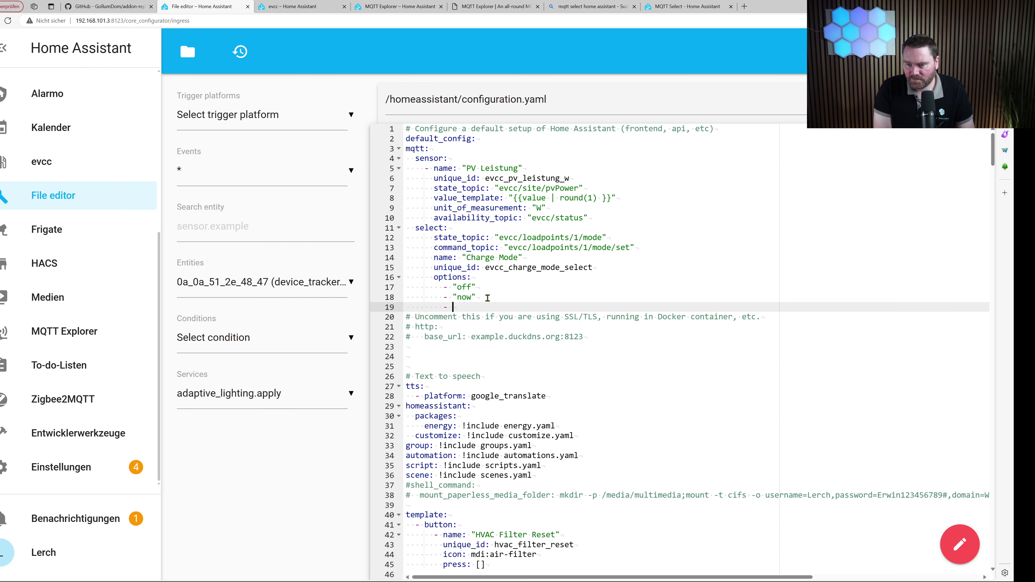
type("\"\"")
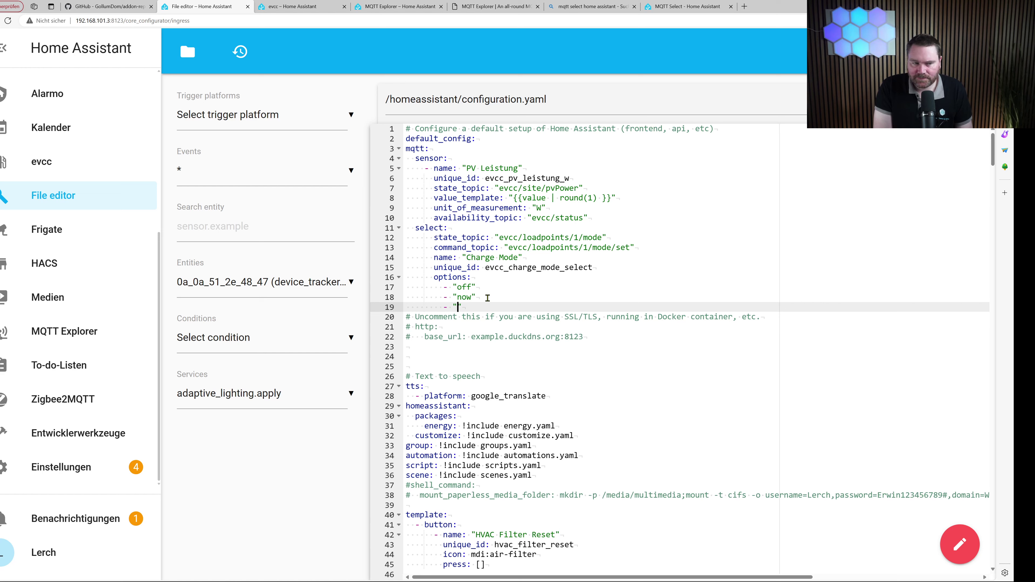
type("min")
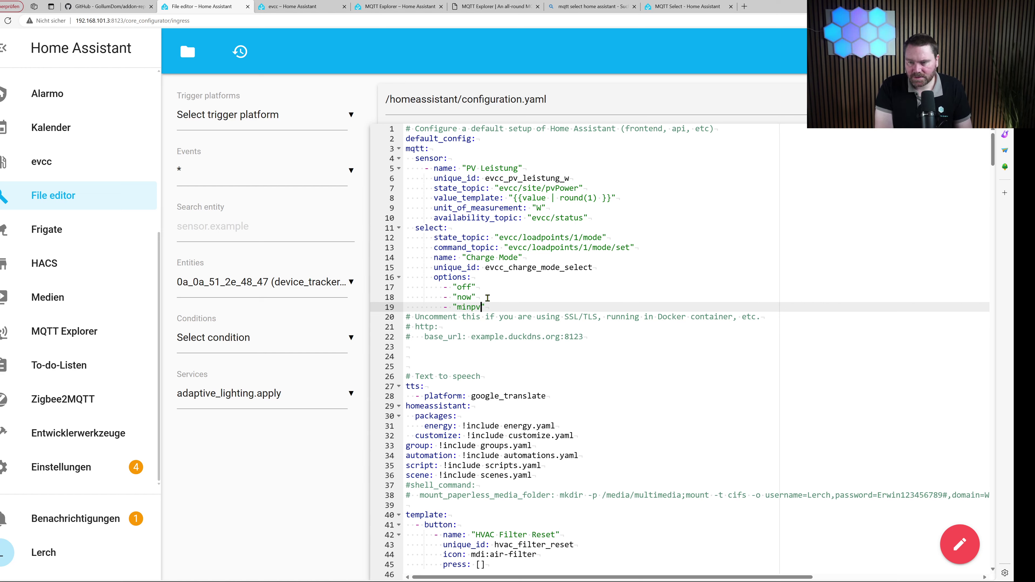
type("pv")
key("Return")
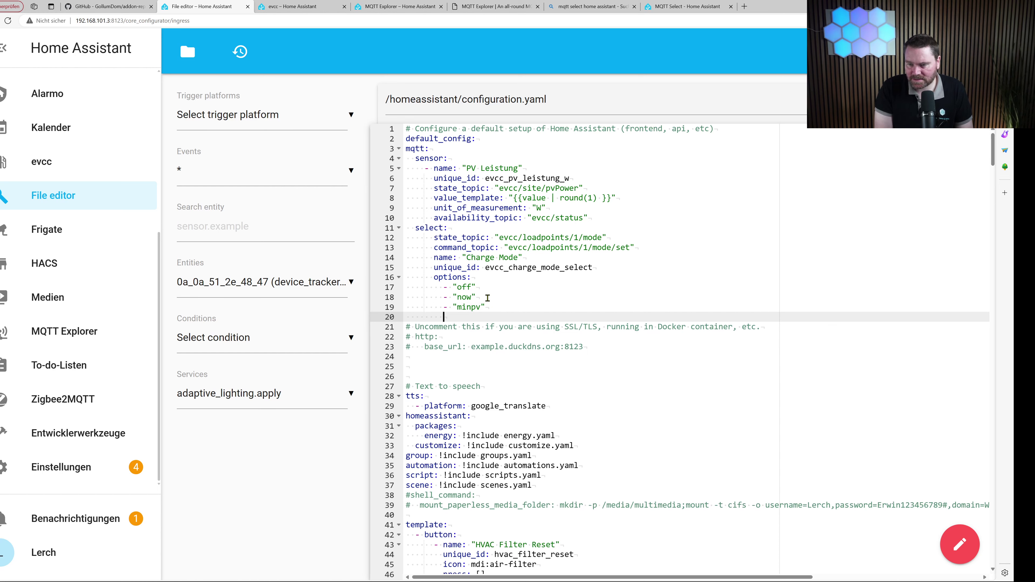
type("- \"")
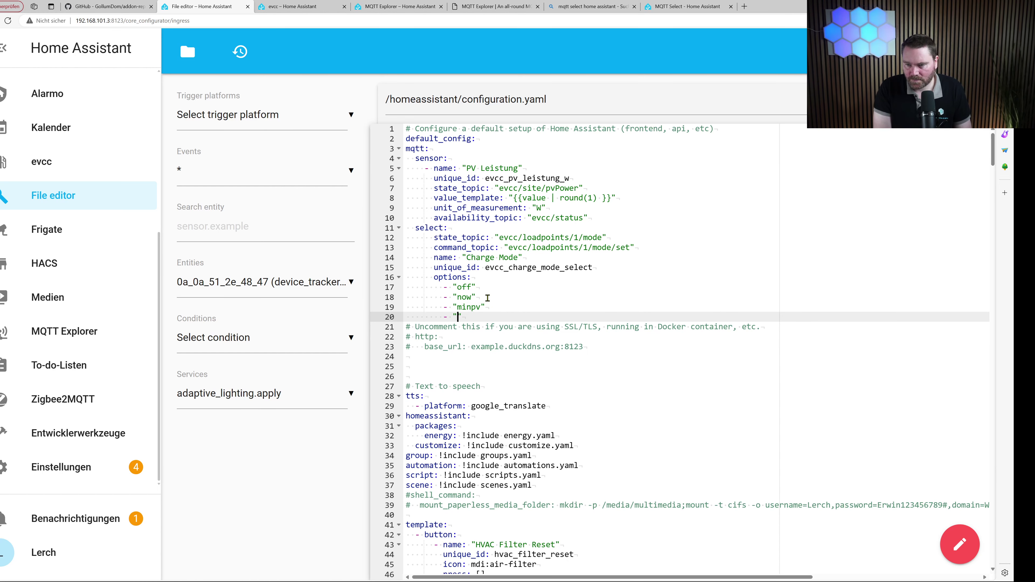
type("pv\"")
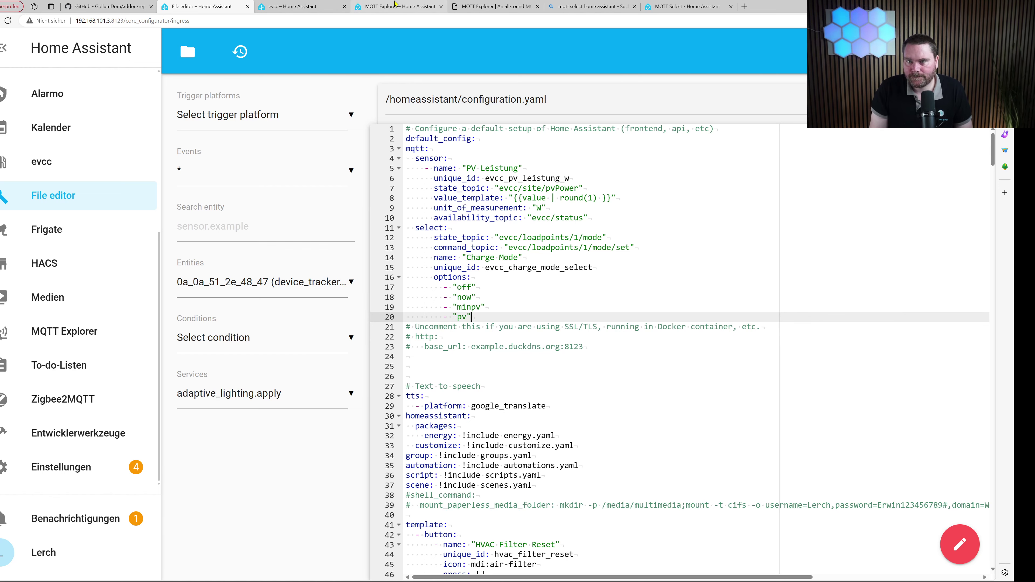
Switch the Carport loadpoint in evcc to PV and to Min+PV, checking the mode topic's value in MQTT Explorer each time.
left_click(319, 8)
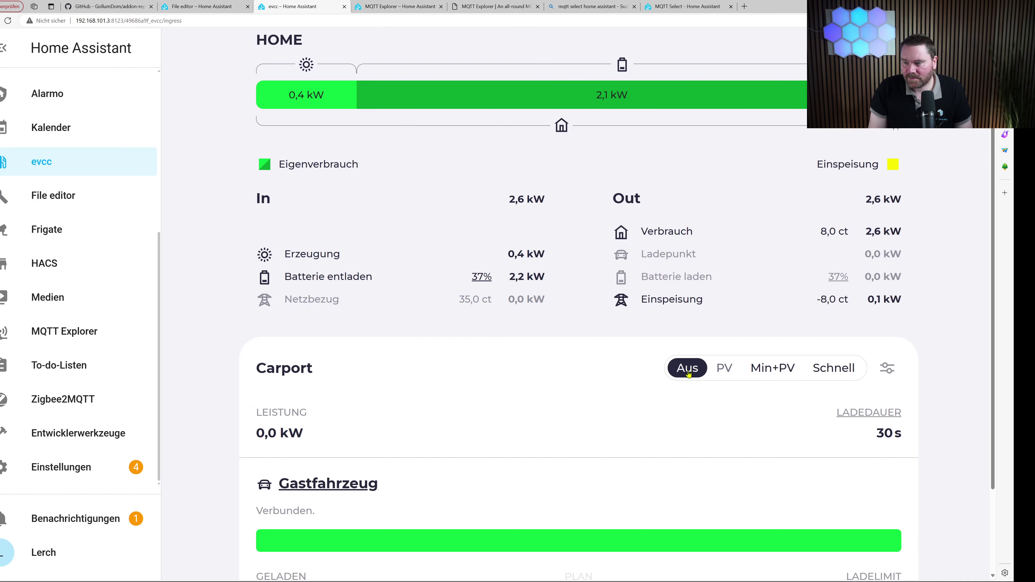
left_click(399, 6)
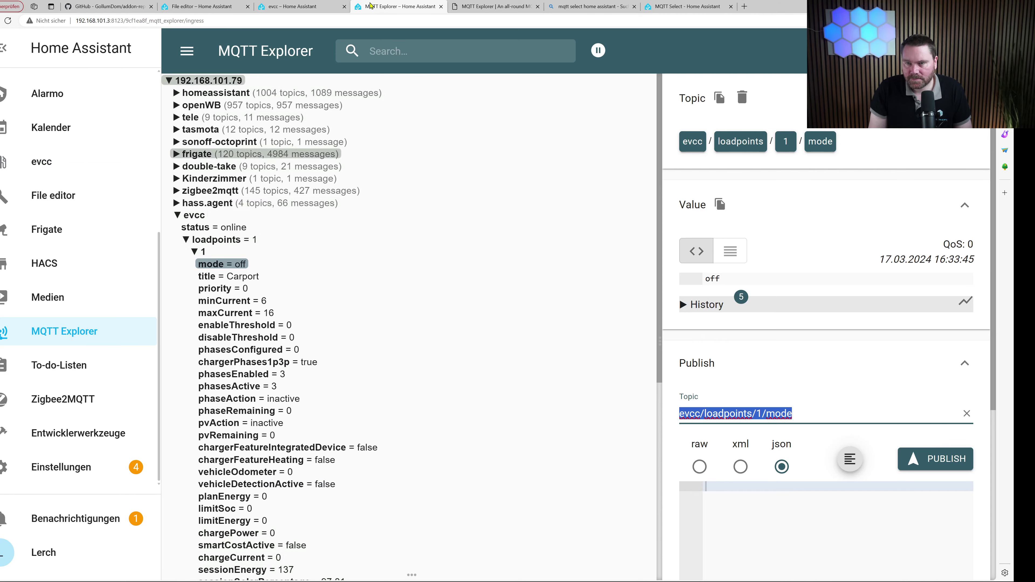
left_click(325, 6)
left_click(724, 368)
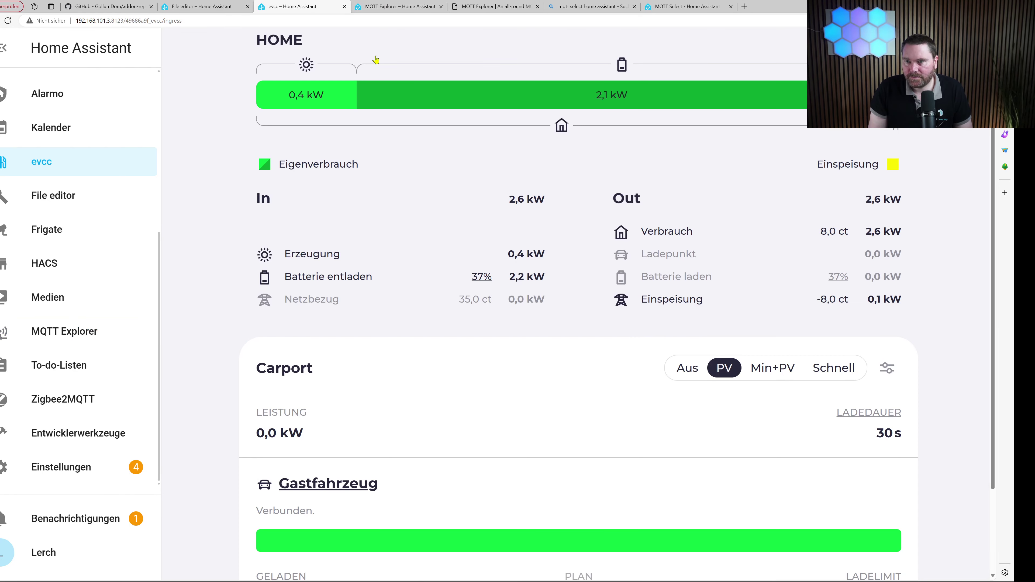
left_click(387, 5)
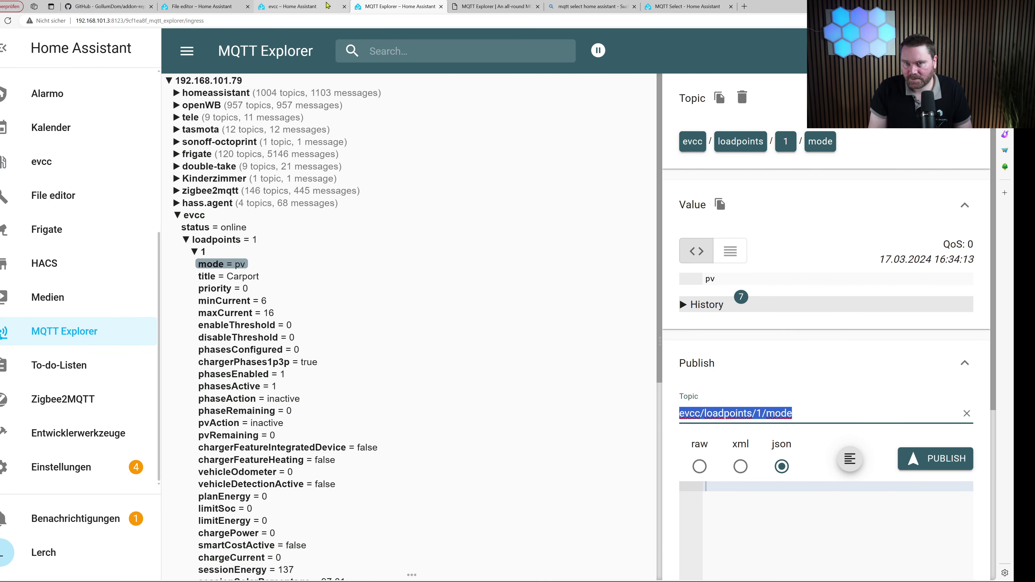
key("ctrl+shift+Tab")
left_click(774, 369)
left_click(377, 5)
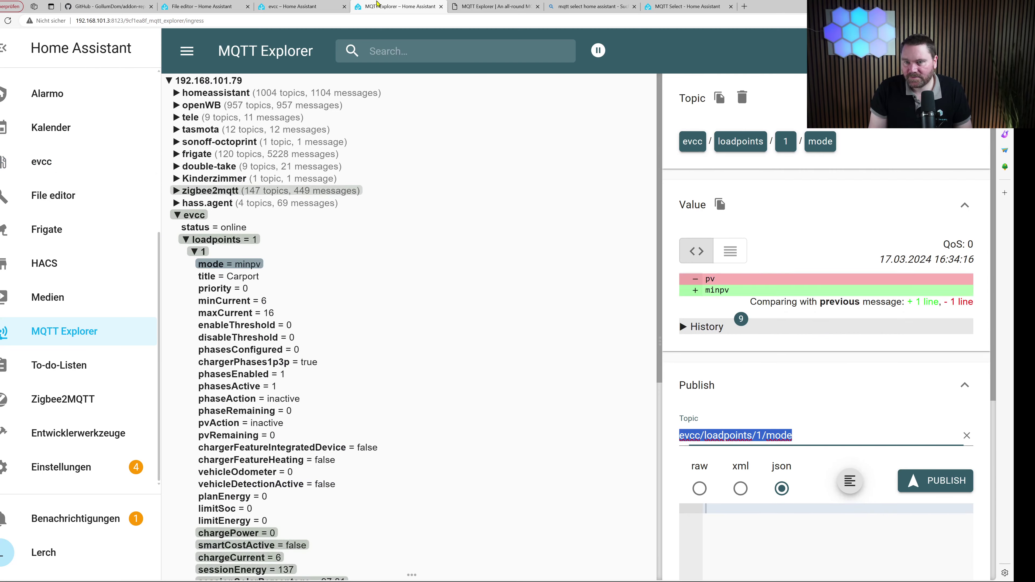
Set the Carport loadpoint's charging mode to Schnell in evcc and check the mode topic's value in MQTT Explorer.
left_click(336, 8)
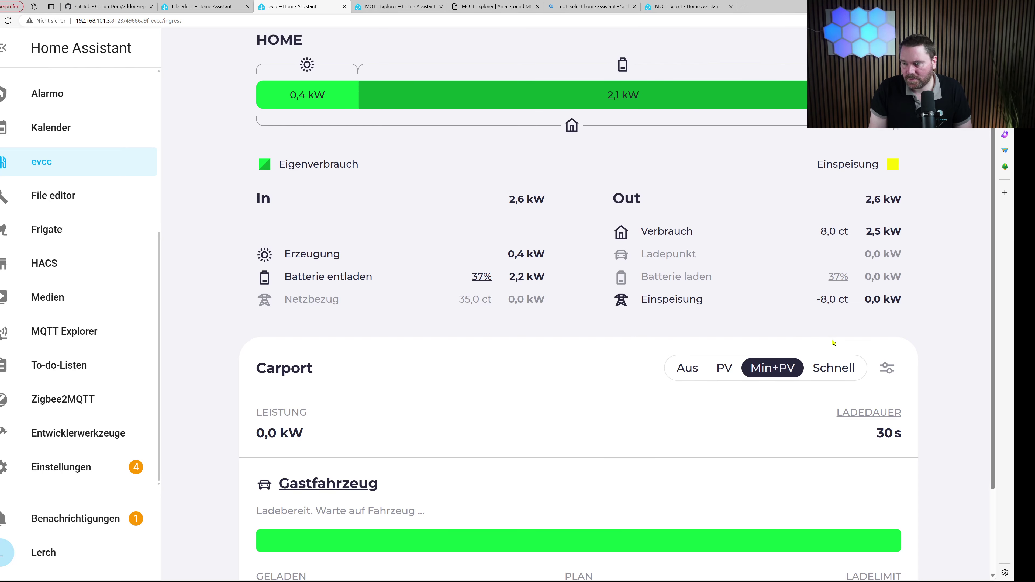
left_click(837, 366)
left_click(220, 5)
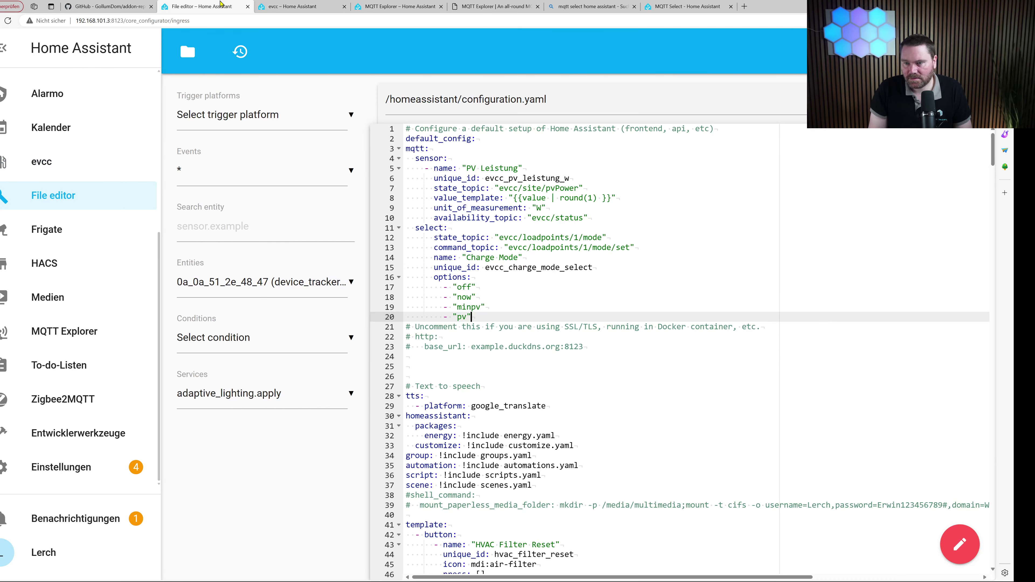
left_click(306, 5)
left_click(401, 7)
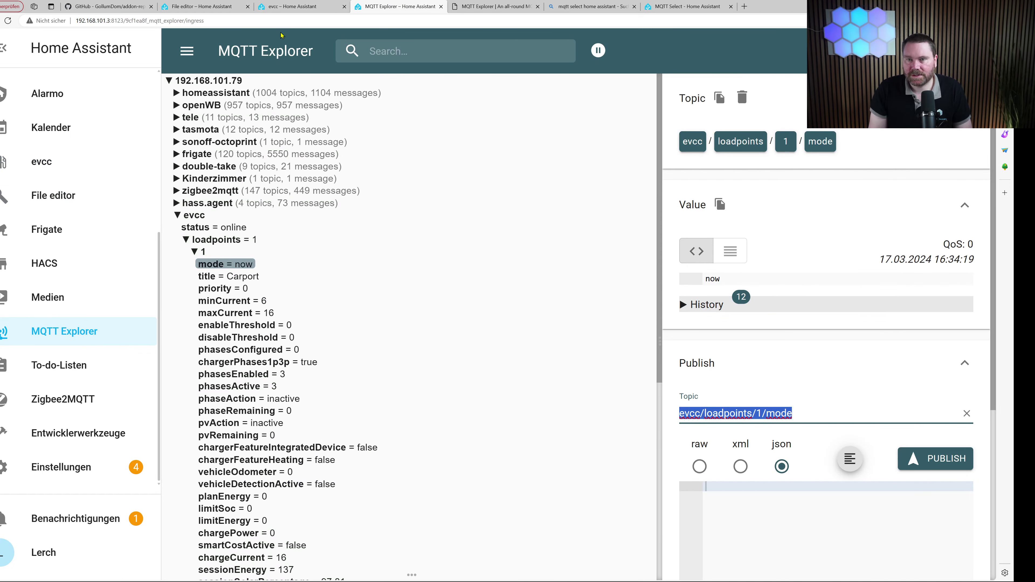
left_click(279, 7)
Save configuration.yaml and reload all YAML configurations from the Home Assistant developer tools.
left_click(228, 4)
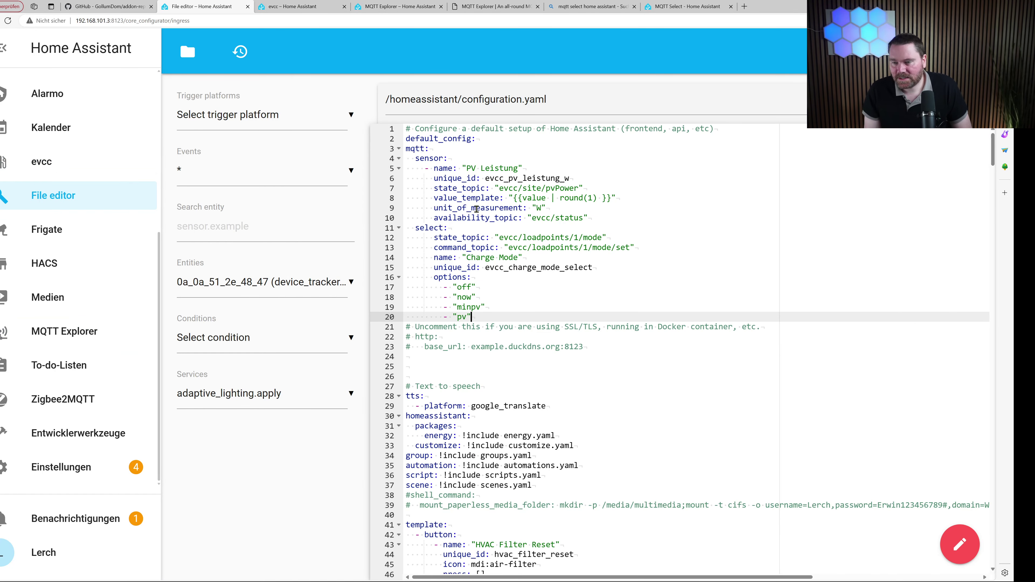
key("Down")
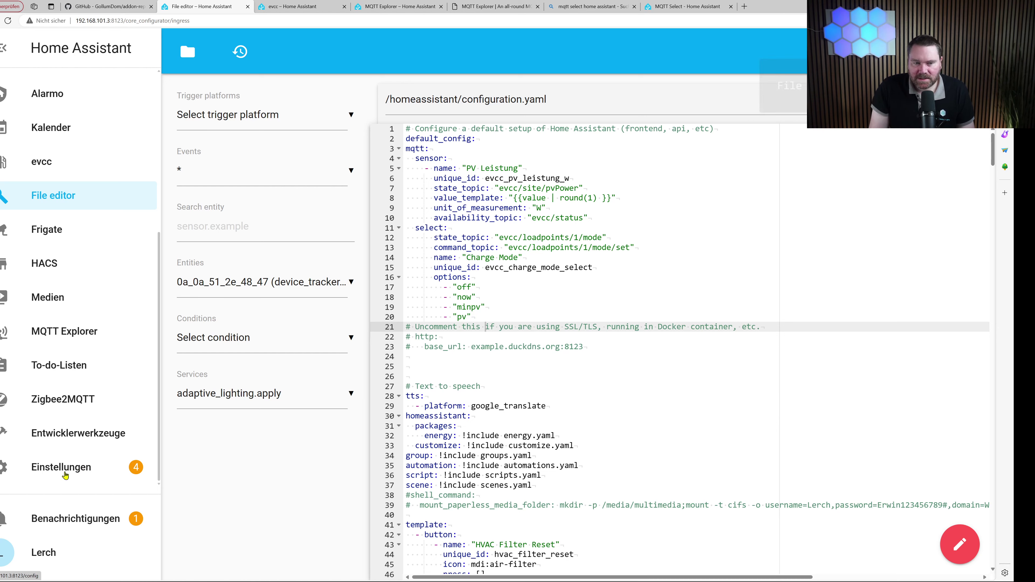
left_click(64, 438)
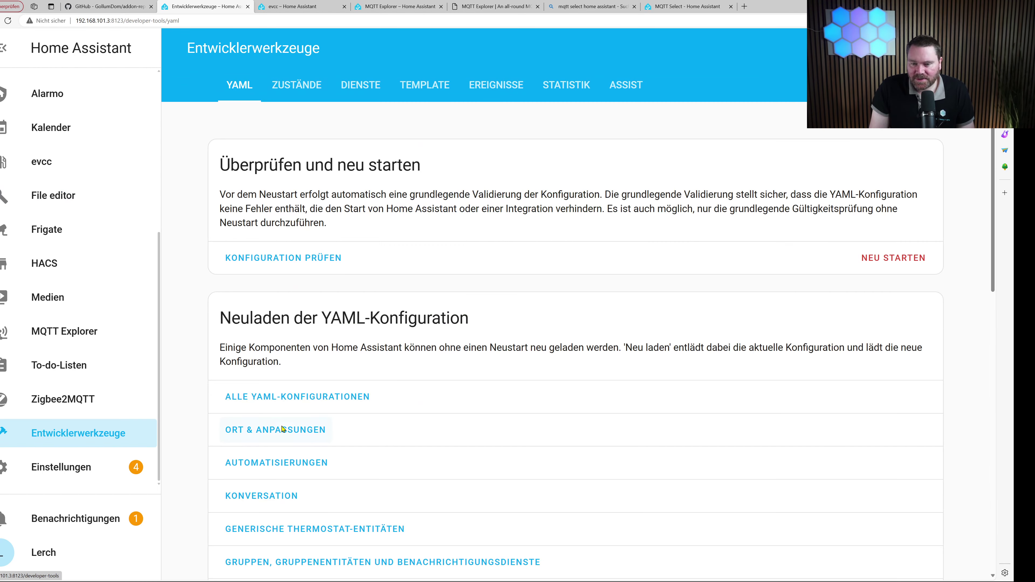
left_click(273, 398)
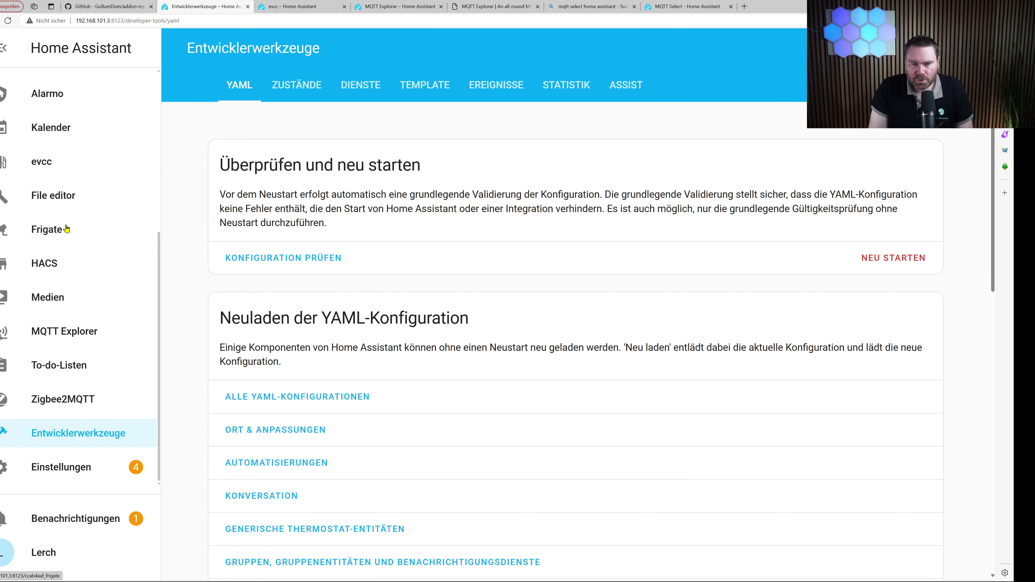
left_click(31, 199)
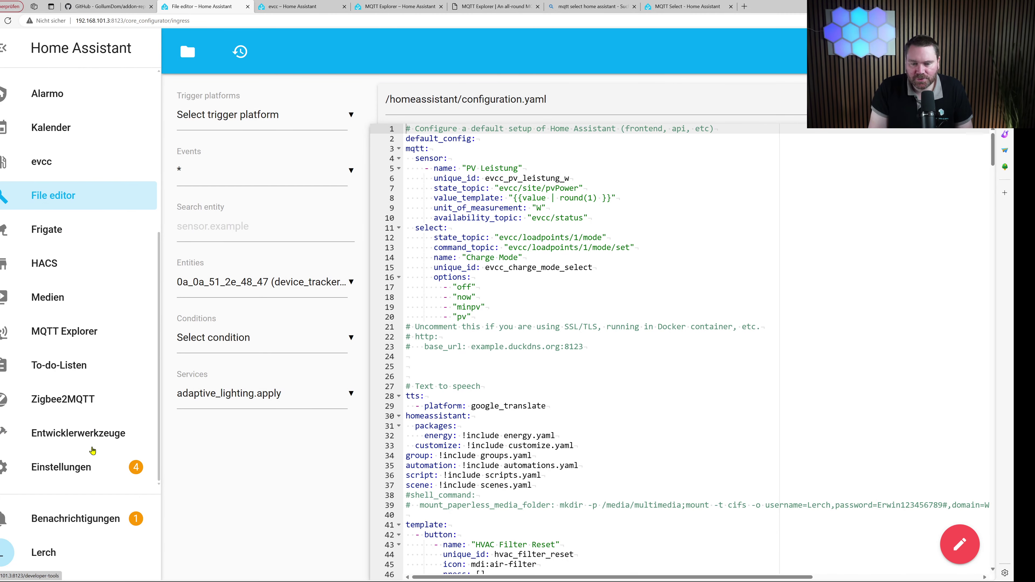
Search the Home Assistant entities for "charge" and open the details of the Charge Mode entity.
left_click(86, 474)
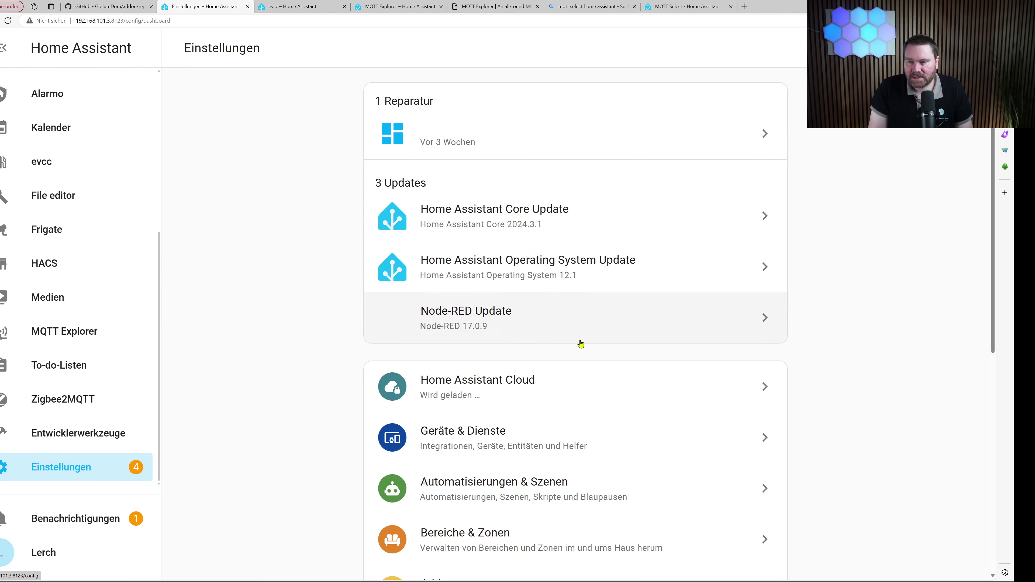
left_click(474, 441)
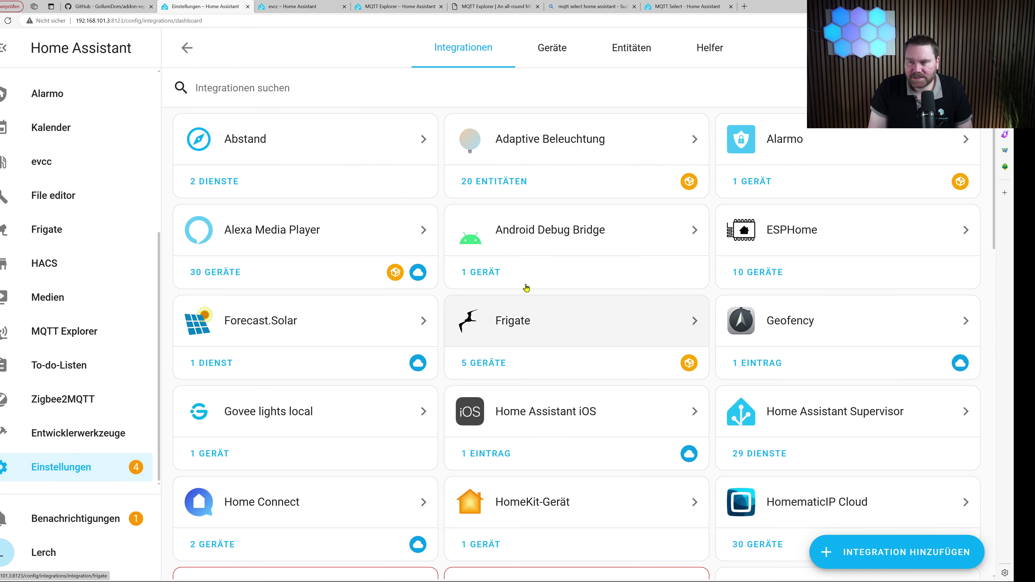
left_click(632, 48)
left_click(250, 94)
type("charge")
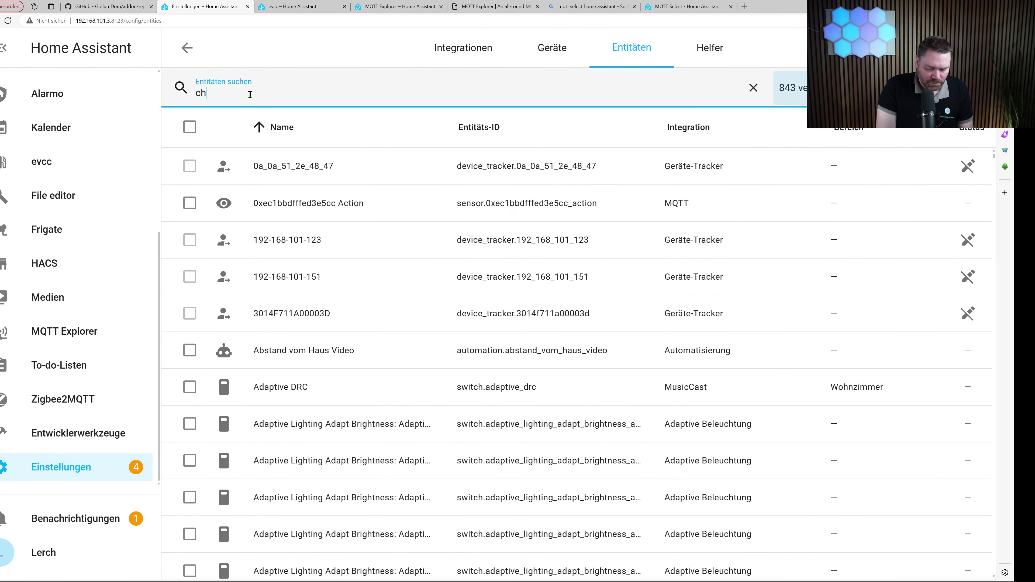
left_click(269, 167)
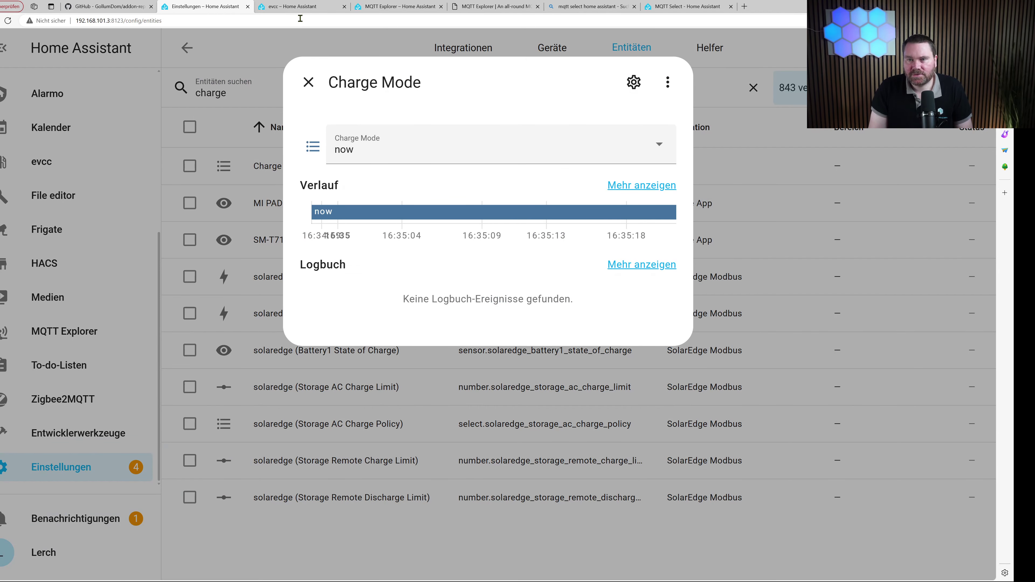
Check the Carport charging mode in evcc, set Home Assistant's Charge Mode entity to pv, and check the mode in evcc again.
left_click(298, 8)
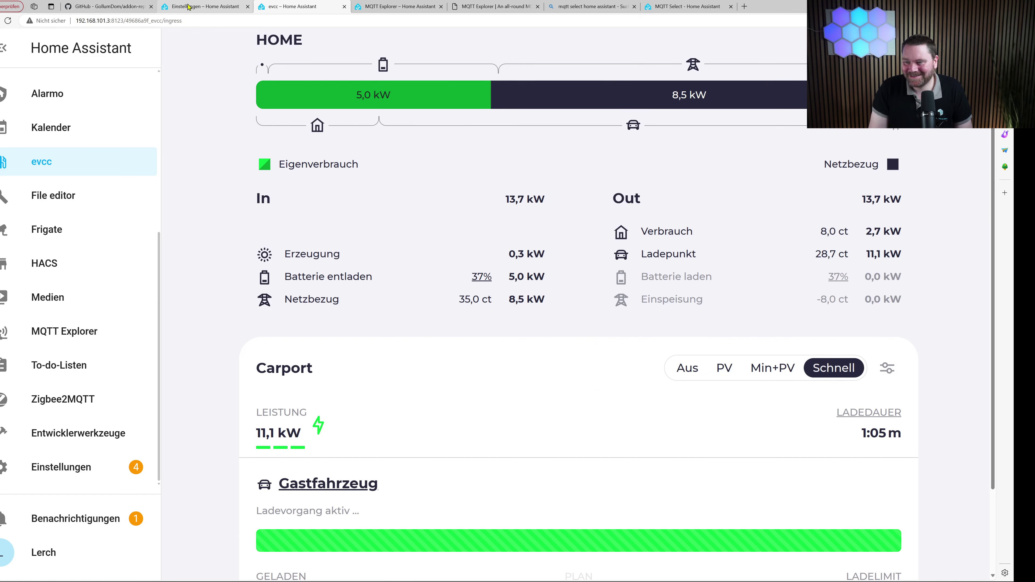
left_click(195, 8)
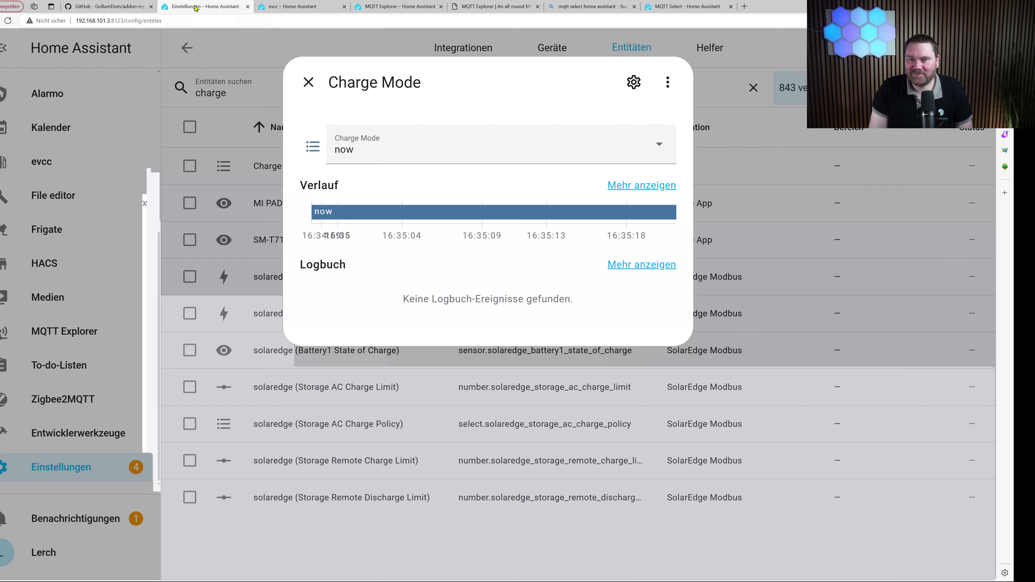
left_click(659, 148)
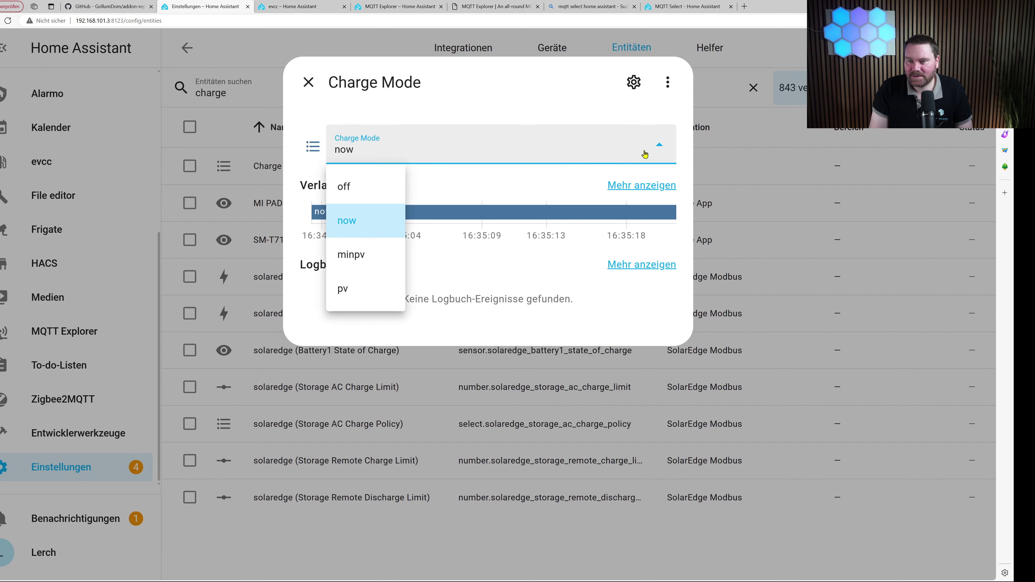
left_click(348, 289)
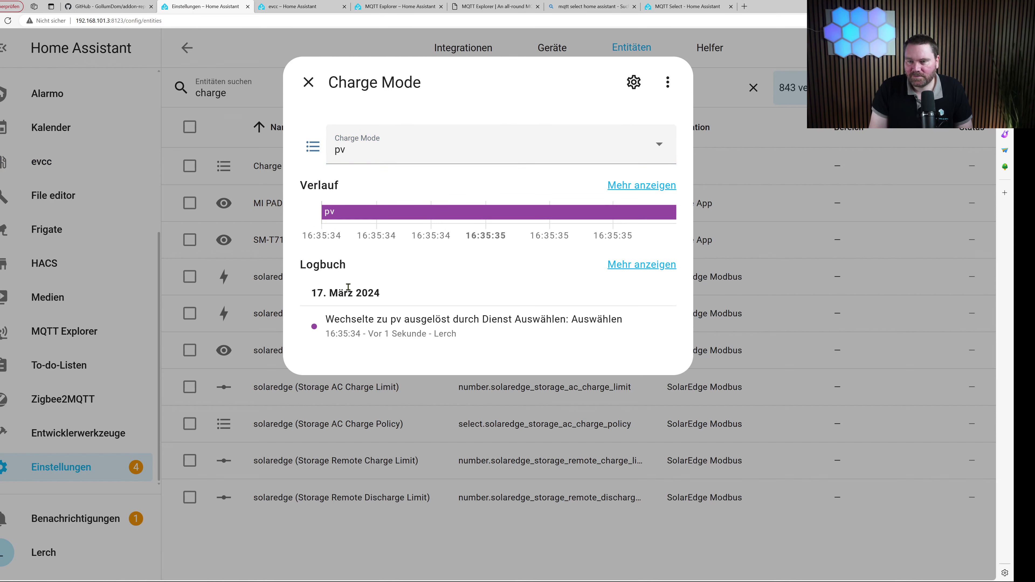
mouse_move(328, 217)
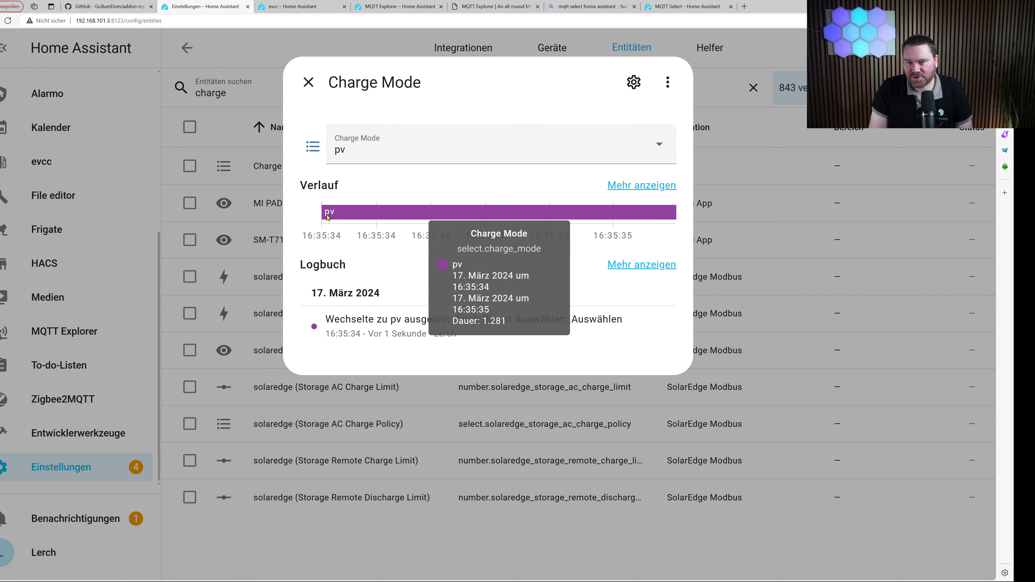
left_click(298, 6)
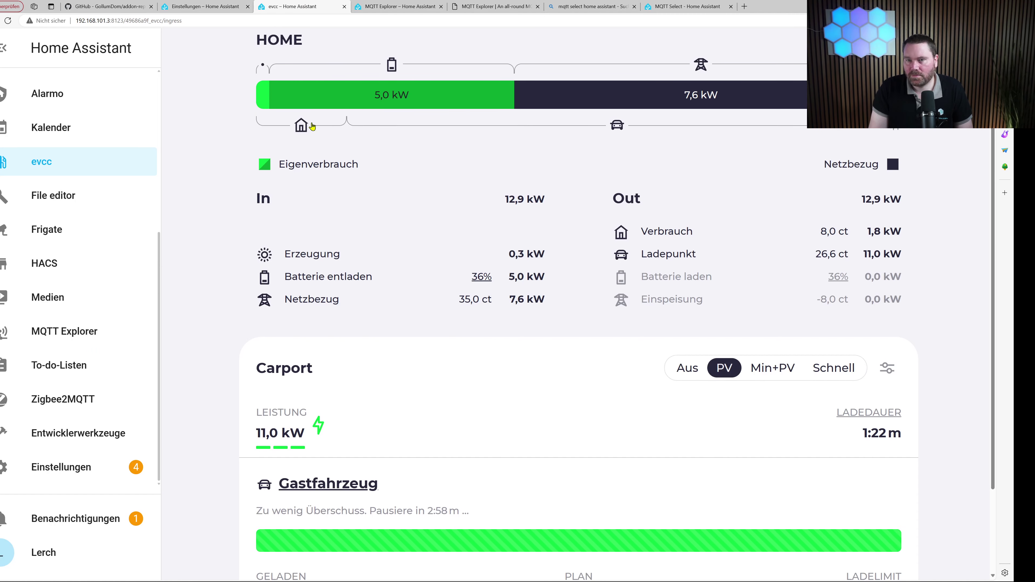
Set the Charge Mode entity to off in Home Assistant and close its details.
left_click(200, 7)
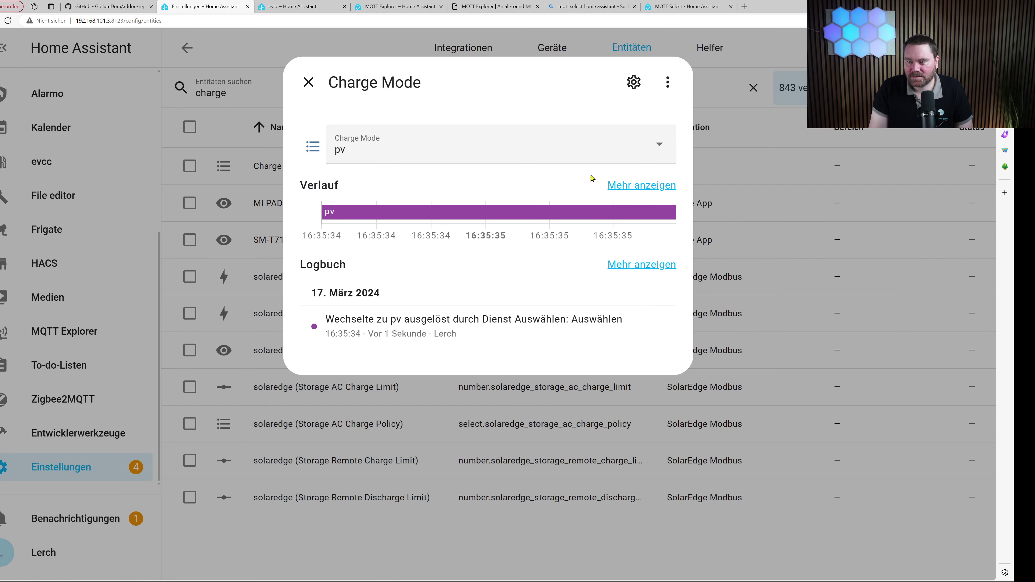
left_click(659, 148)
left_click(363, 187)
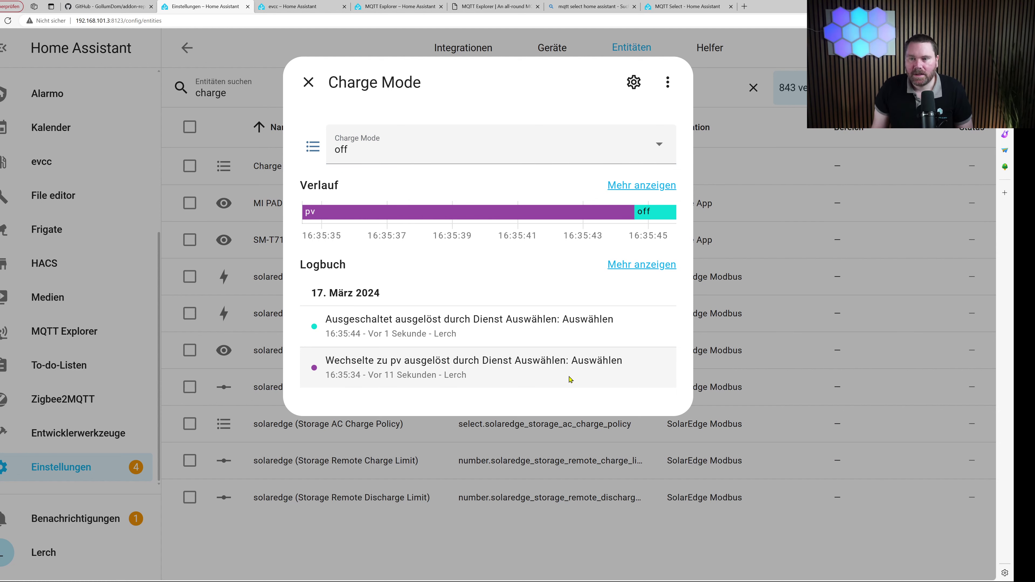
left_click(307, 82)
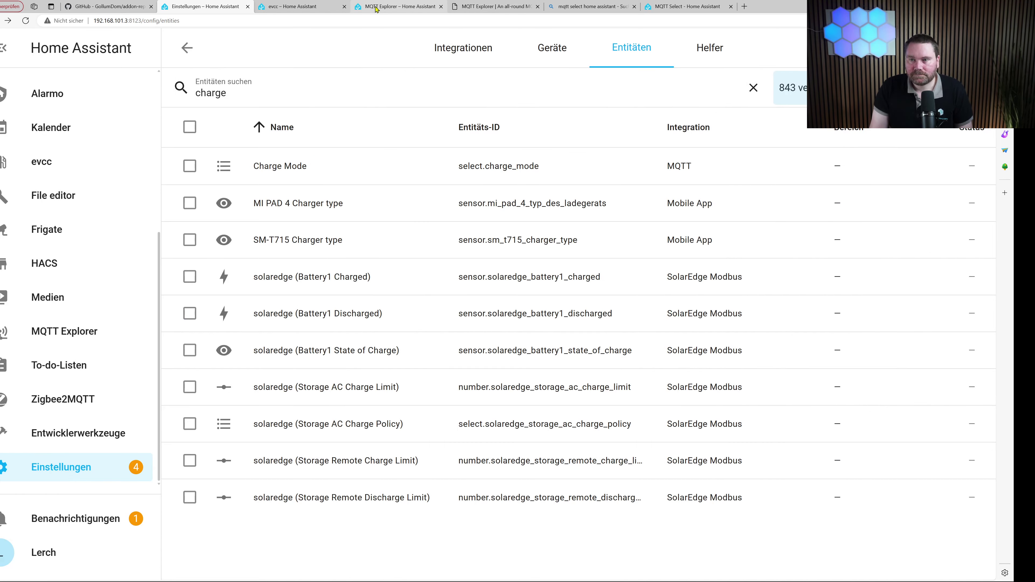
Examine further evcc topics in MQTT Explorer: loadpoint 1's chargeCurrents, the my_car vehicle, and the site's battery and pv branches.
left_click(376, 9)
scroll(239, 268, "down", 5)
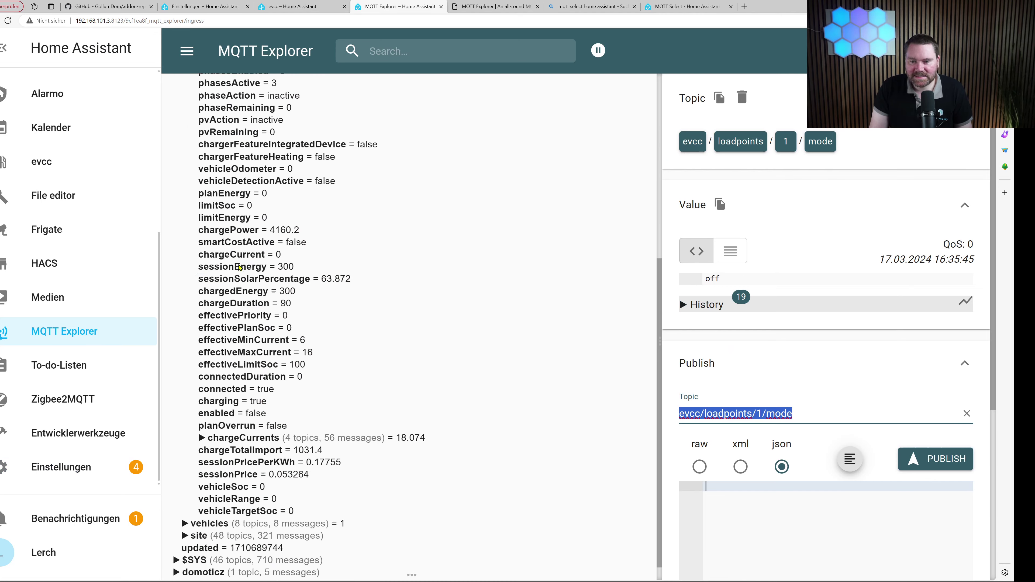
left_click(203, 417)
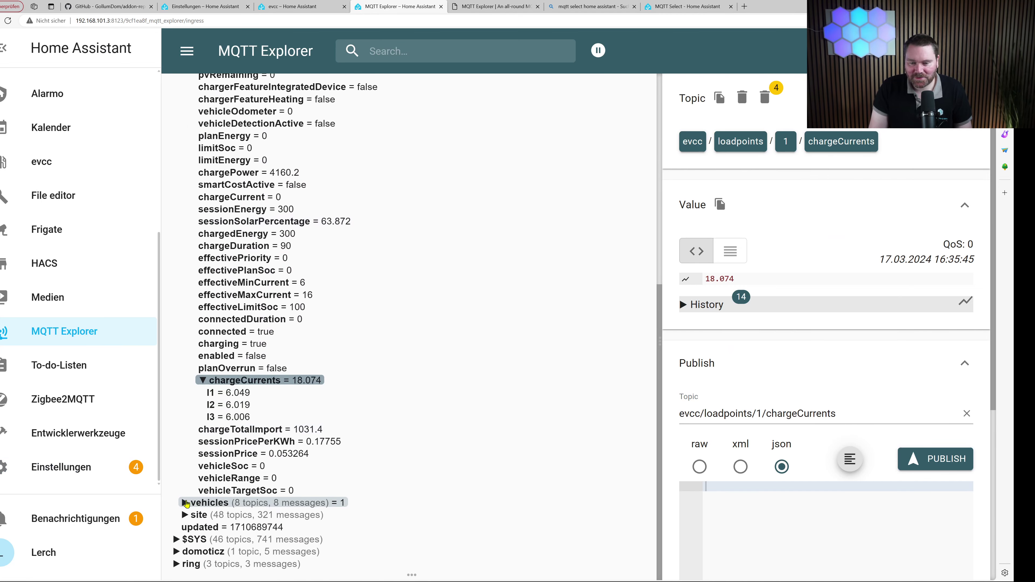
left_click(211, 503)
left_click(193, 503)
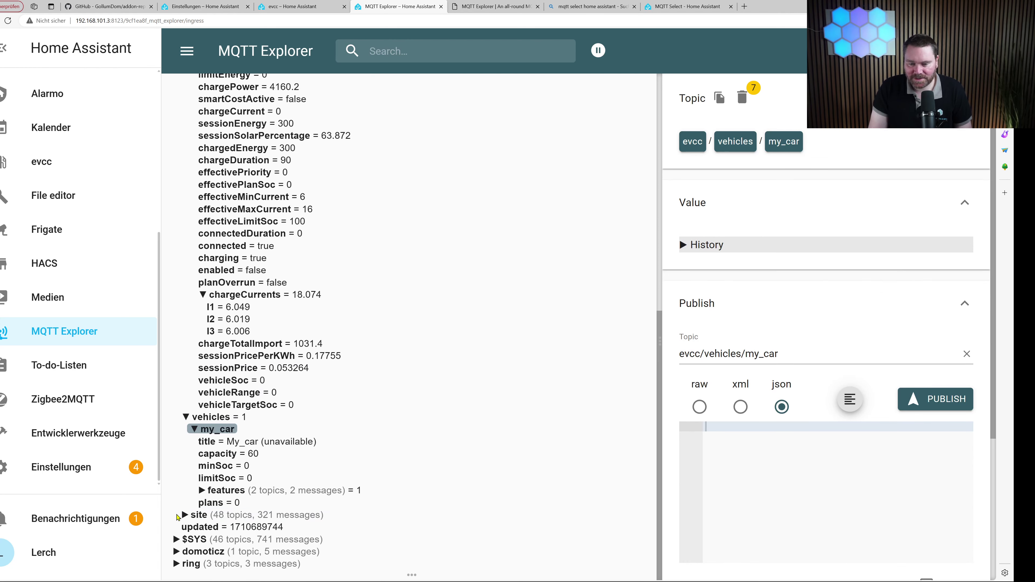
left_click(183, 514)
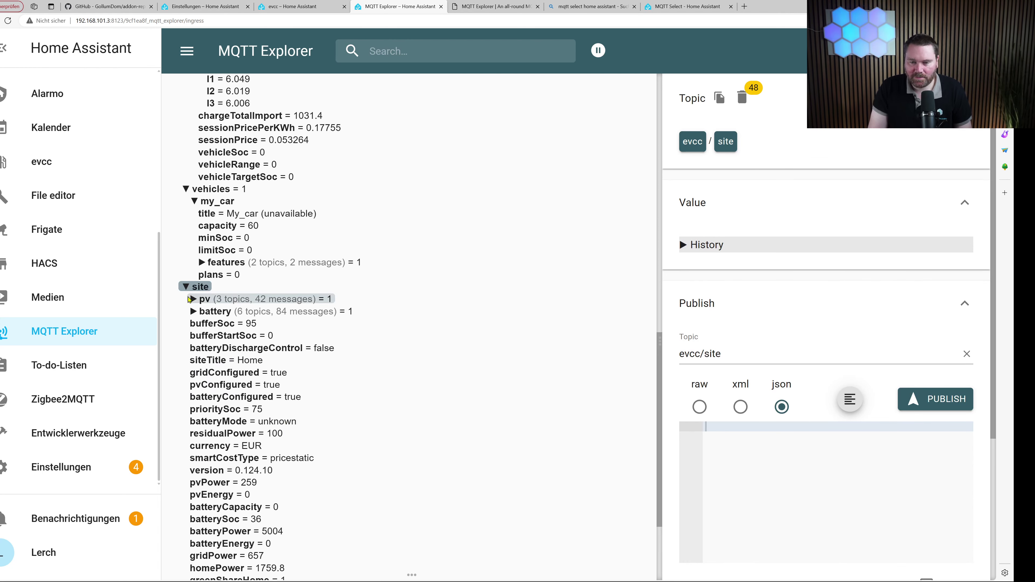
left_click(194, 311)
left_click(195, 299)
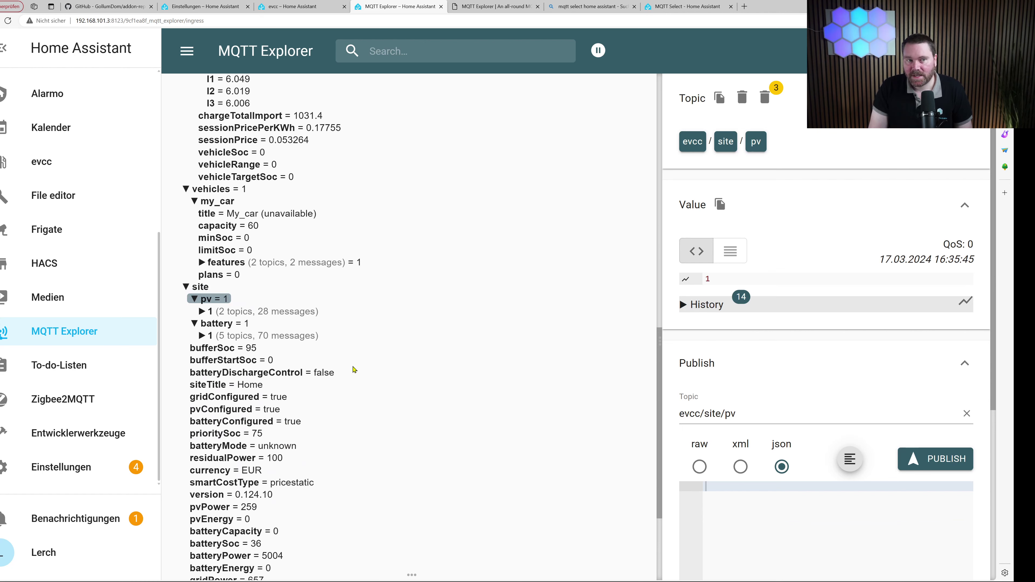